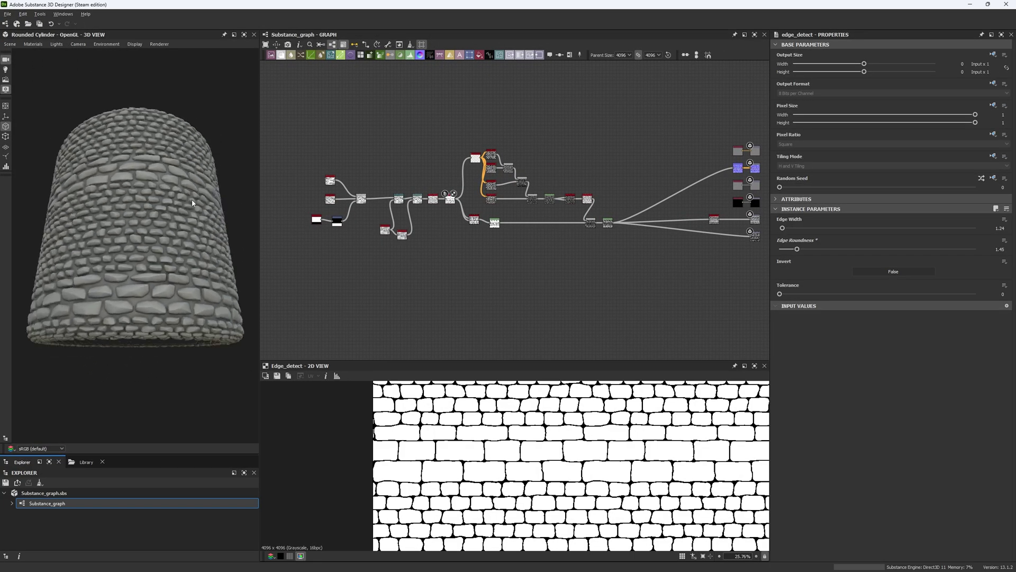
- Switch the 3D preview mesh to the hi-res plane and inspect the stone surface up close
{"action": "left_click", "coordinate": [10, 44]}
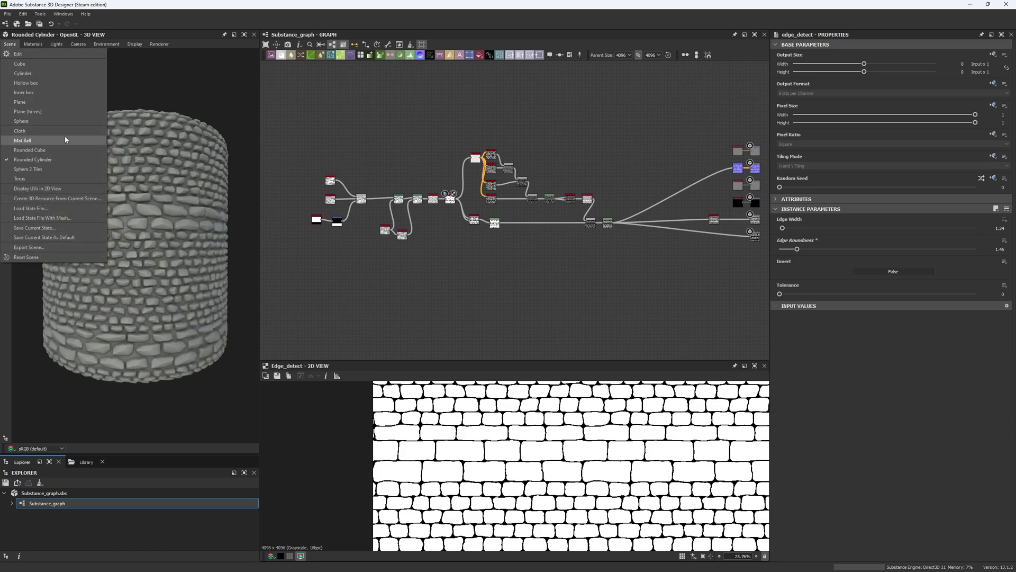
{"action": "left_click", "coordinate": [55, 113]}
{"action": "left_click_drag", "start_coordinate": [143, 220], "coordinate": [169, 186]}
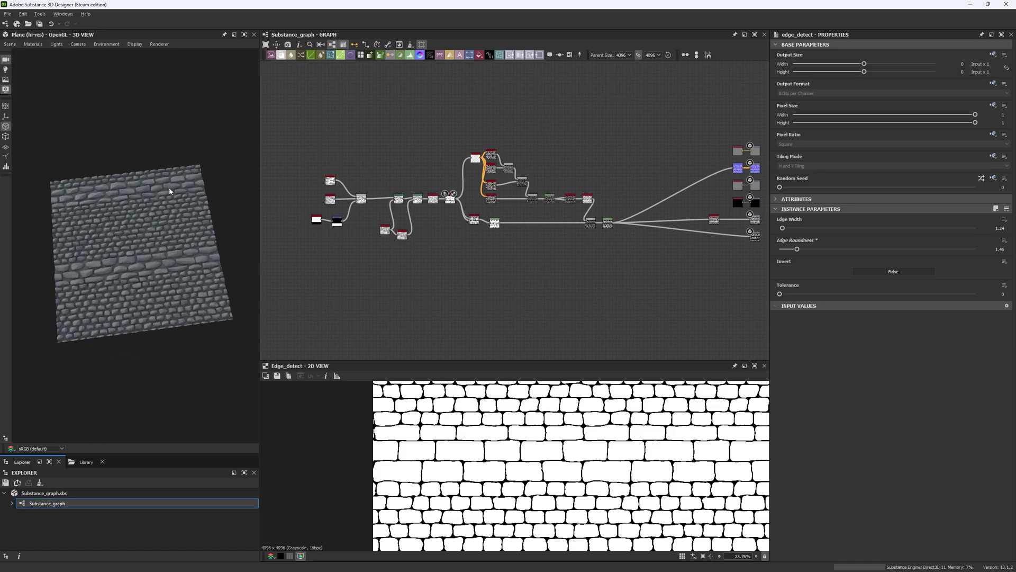
{"action": "right_click_drag", "start_coordinate": [169, 186], "coordinate": [128, 235]}
{"action": "left_click_drag", "start_coordinate": [129, 235], "coordinate": [61, 148]}
- Switch the 3D preview mesh back to Rounded Cylinder and inspect the material on it
{"action": "left_click", "coordinate": [10, 44]}
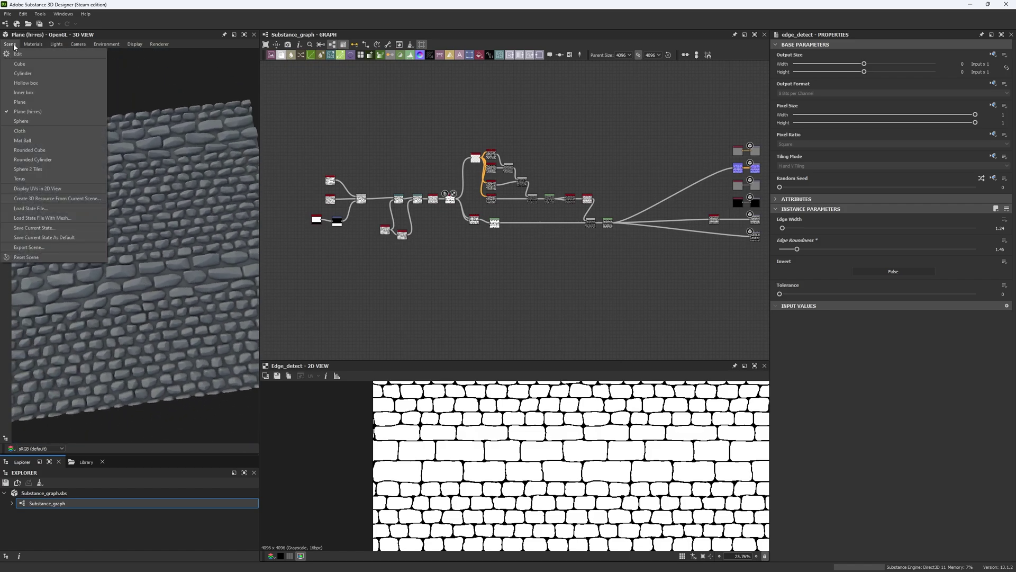
{"action": "left_click", "coordinate": [56, 155]}
{"action": "scroll", "coordinate": [148, 264], "scroll_direction": "up", "scroll_amount": 8}
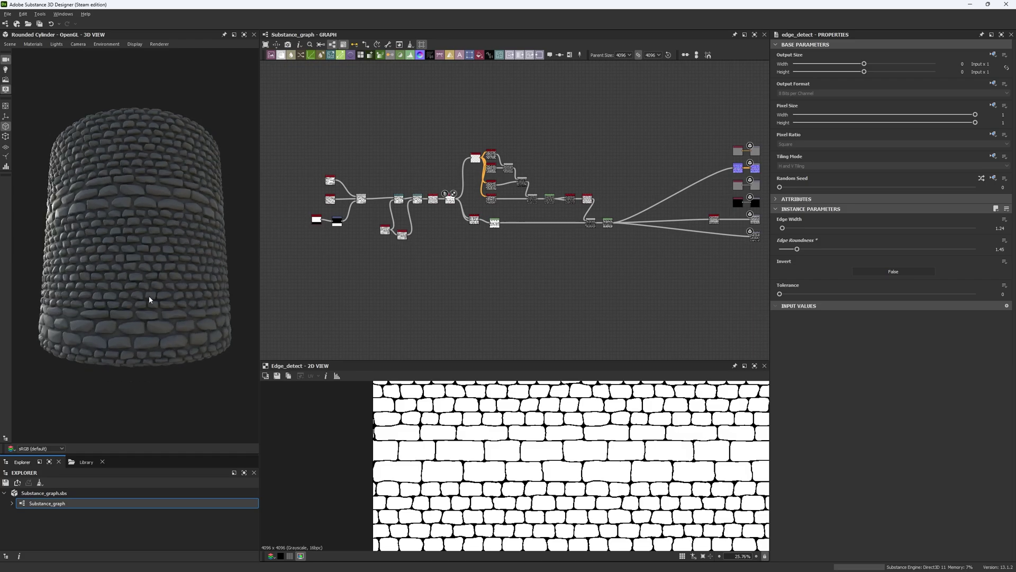
{"action": "scroll", "coordinate": [215, 306], "scroll_direction": "down", "scroll_amount": 10}
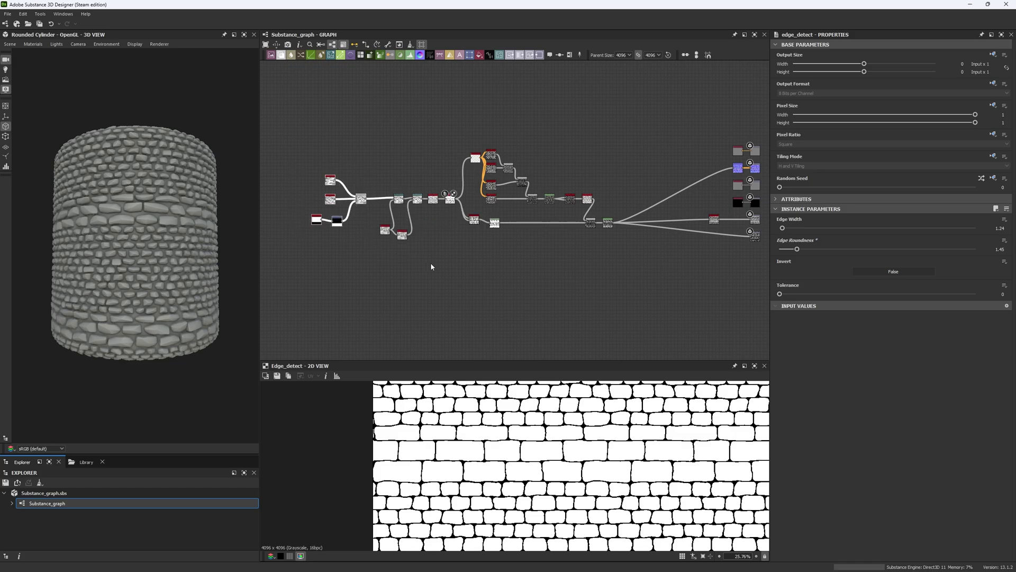
- Paste the copied tile generator, shape and blend nodes into empty graph space and preview the Blend and both tile generator outputs
{"action": "key", "text": "ctrl+v"}
{"action": "scroll", "coordinate": [518, 287], "scroll_direction": "up", "scroll_amount": 5}
{"action": "double_click", "coordinate": [531, 279]}
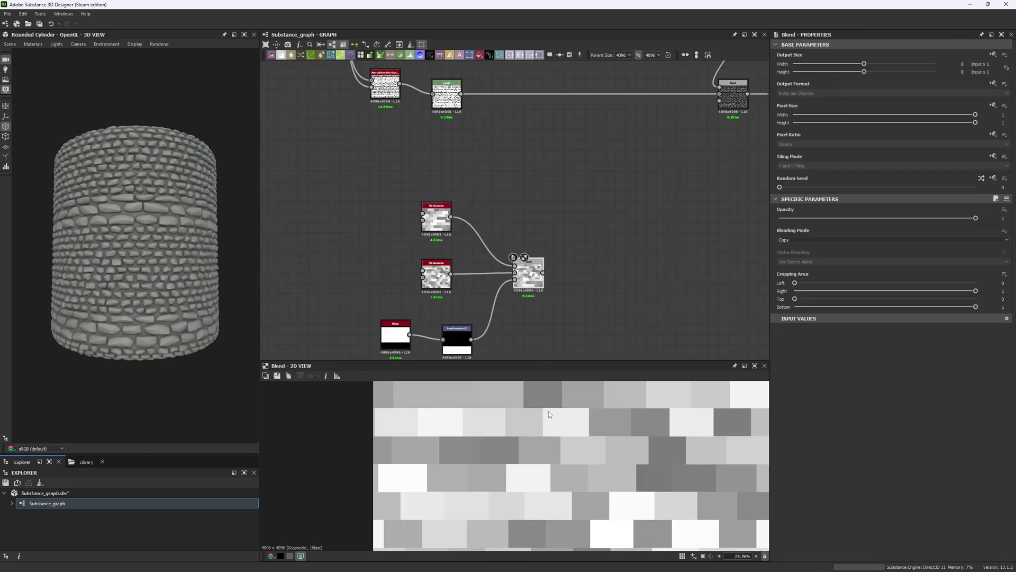
{"action": "key", "text": "f"}
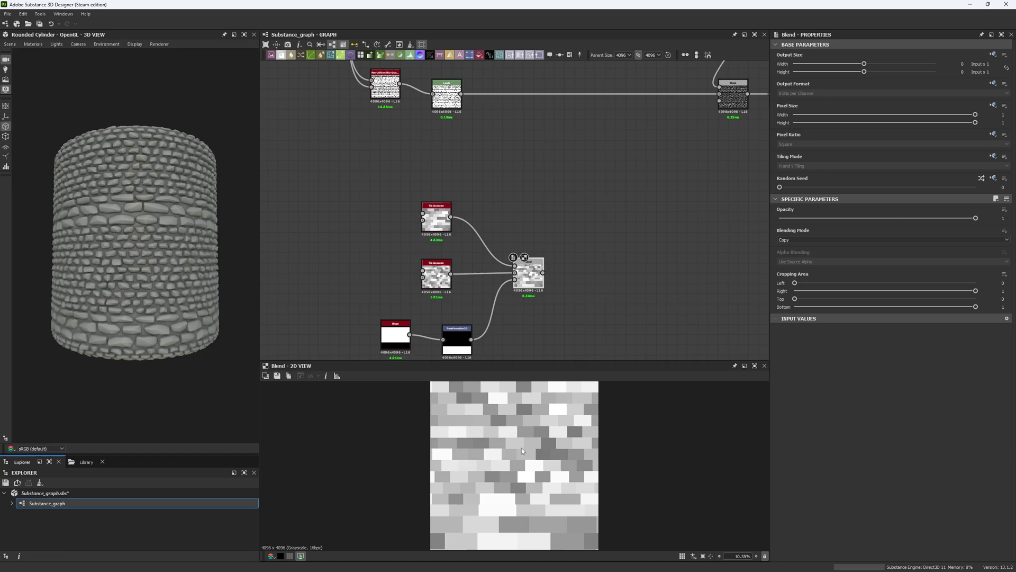
{"action": "left_click", "coordinate": [438, 274]}
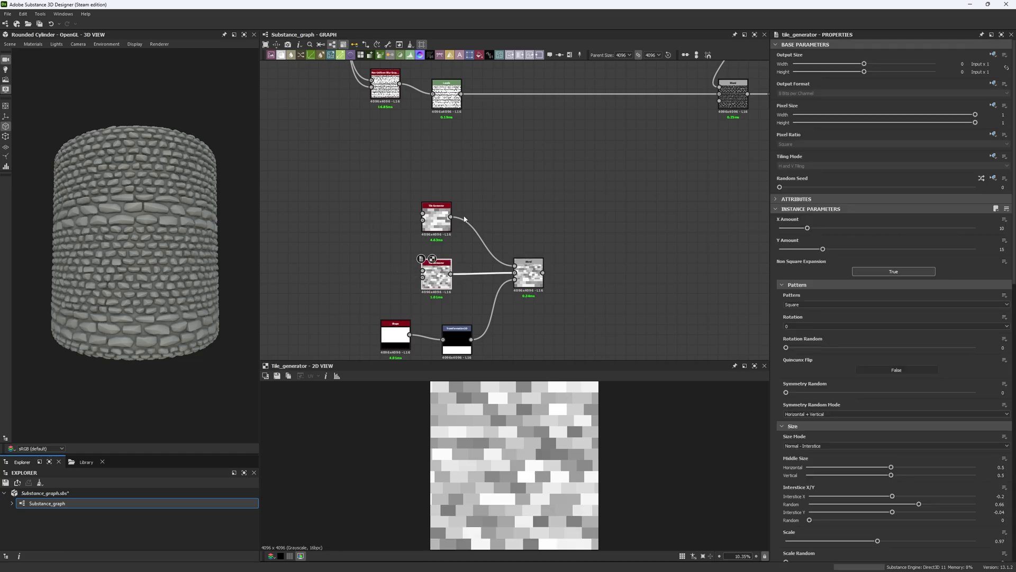
{"action": "left_click", "coordinate": [437, 214]}
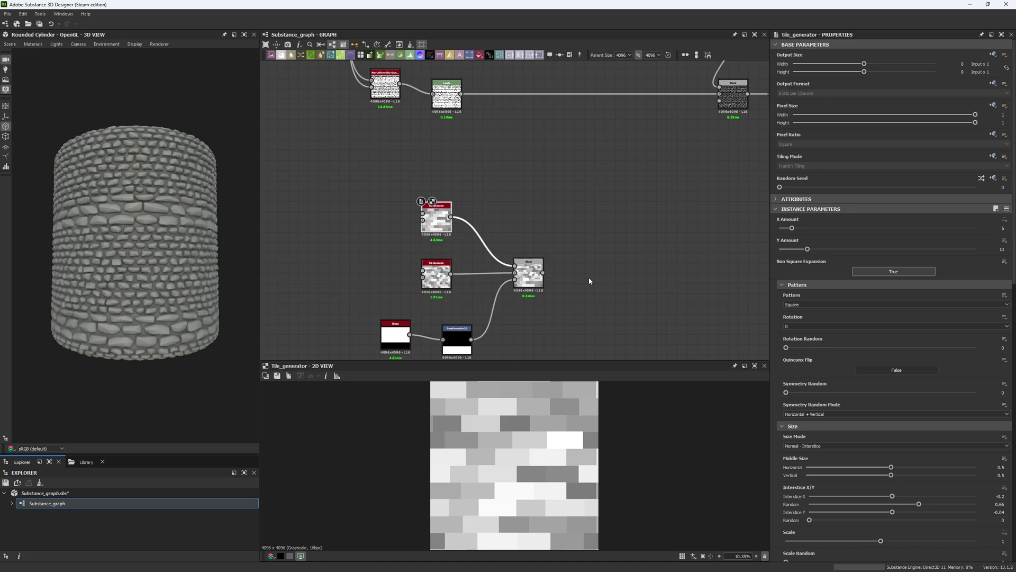
- Select the whole pasted node group and move it aside to free space in the graph
{"action": "middle_click_drag", "start_coordinate": [349, 226], "coordinate": [367, 186]}
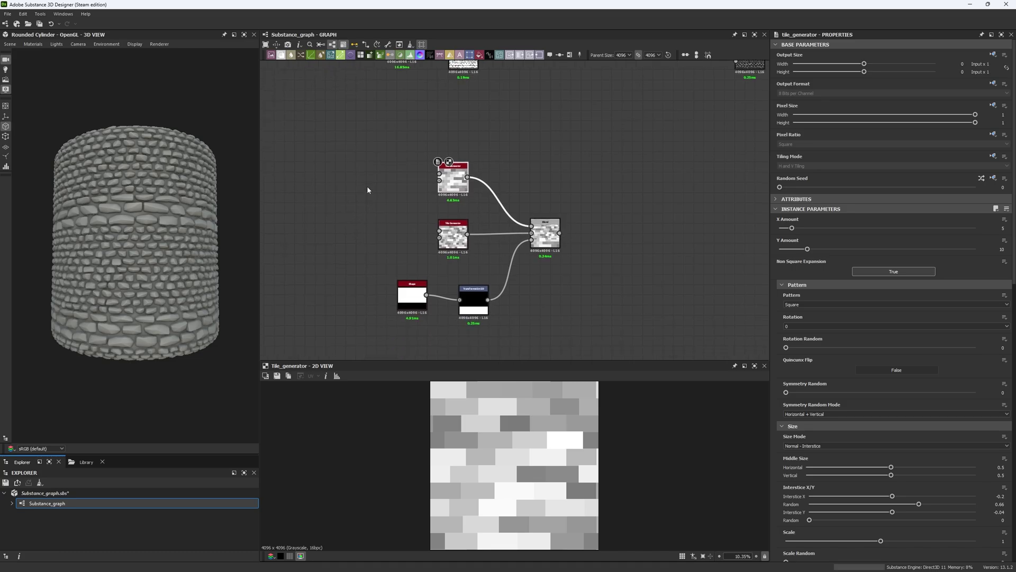
{"action": "left_click_drag", "start_coordinate": [360, 172], "coordinate": [550, 301]}
{"action": "left_click_drag", "start_coordinate": [546, 244], "coordinate": [418, 213]}
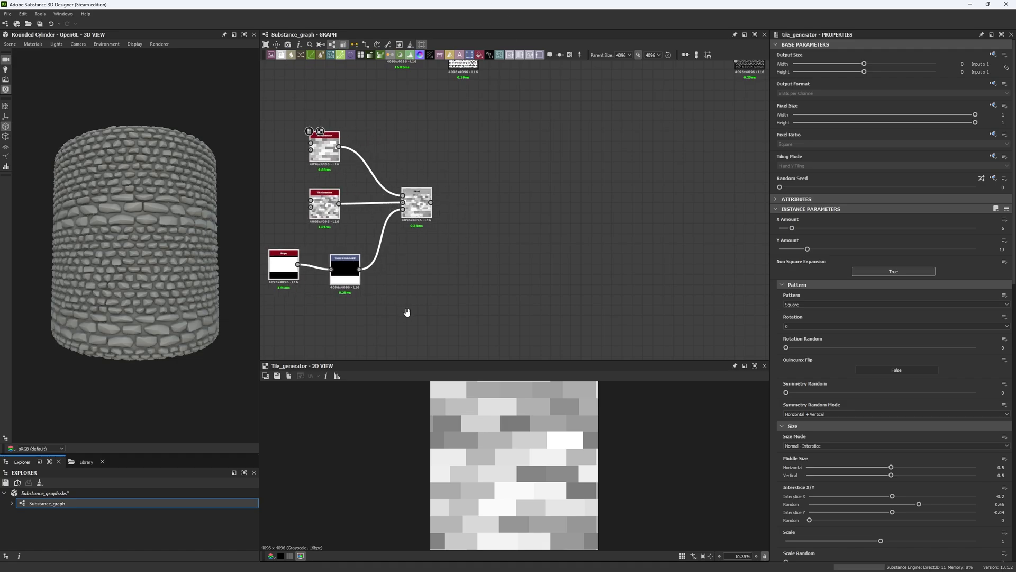
- Add a new Tile Generator node in the empty graph area beneath the pasted Blend node
{"action": "middle_click_drag", "start_coordinate": [408, 313], "coordinate": [415, 233]}
{"action": "left_click", "coordinate": [415, 234]}
{"action": "key", "text": "space"}
{"action": "type", "text": "tile"}
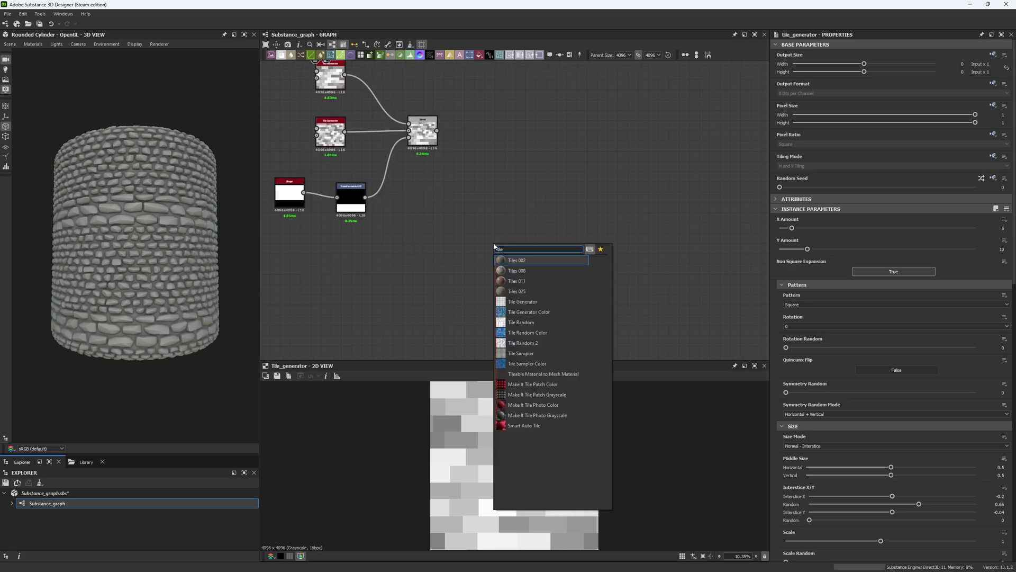
{"action": "left_click", "coordinate": [529, 302]}
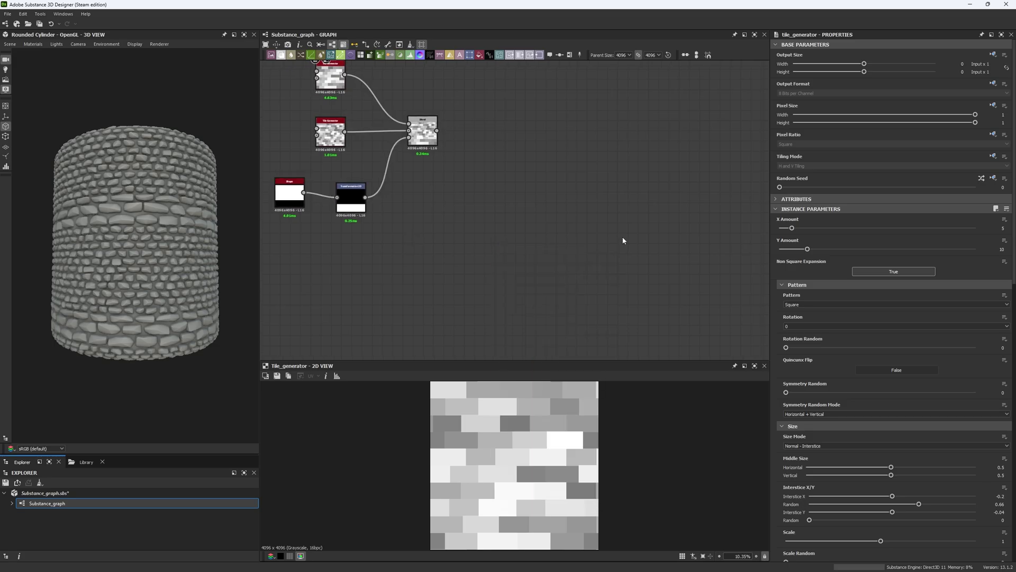
- Set the new tile generator's X Amount to 5, its pattern to Square and its scale to 0.95
{"action": "double_click", "coordinate": [1002, 228]}
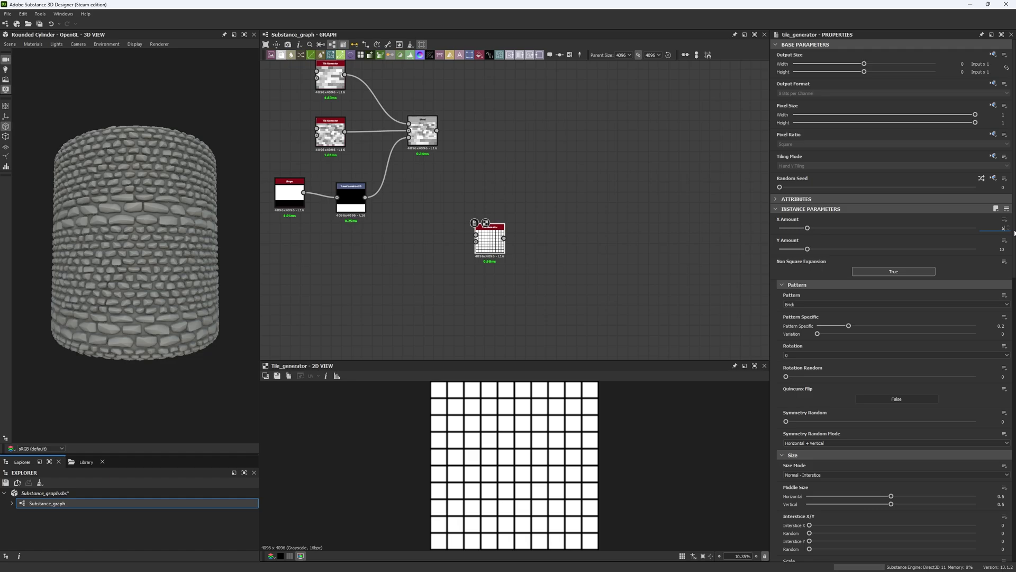
{"action": "key", "text": "Return"}
{"action": "left_click", "coordinate": [799, 305]}
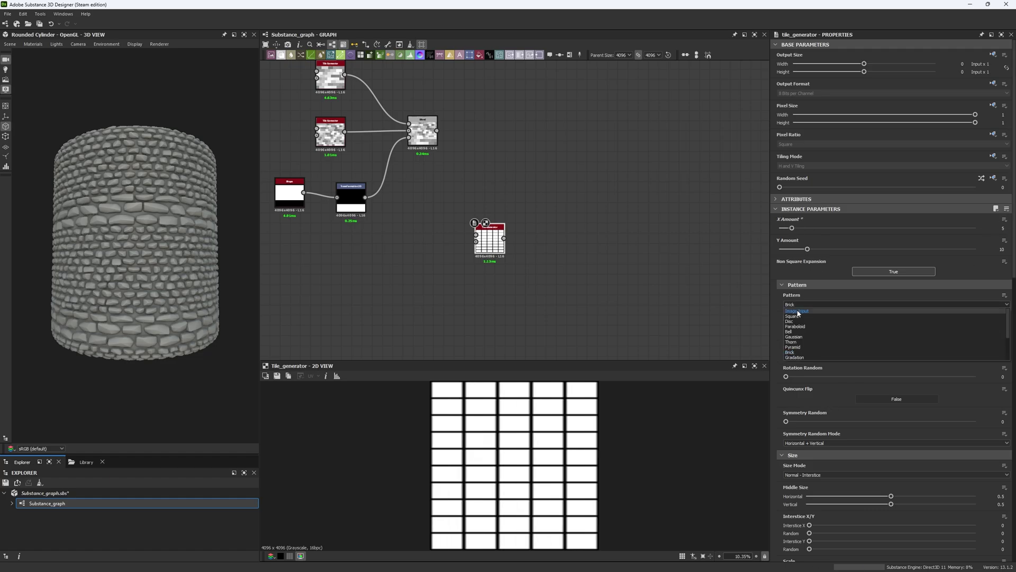
{"action": "left_click", "coordinate": [799, 316]}
{"action": "scroll", "coordinate": [839, 423], "scroll_direction": "down", "scroll_amount": 3}
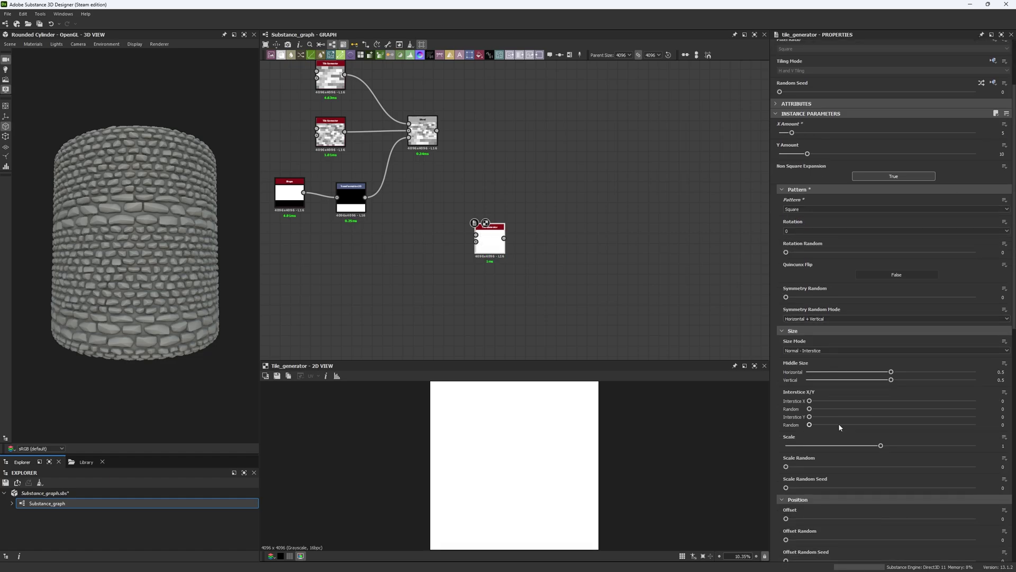
{"action": "left_click_drag", "start_coordinate": [881, 446], "coordinate": [876, 446]}
- Set the tile generator's Luminance Random to 0.54 and its Blending Mode to Max
{"action": "scroll", "coordinate": [863, 429], "scroll_direction": "down", "scroll_amount": 3}
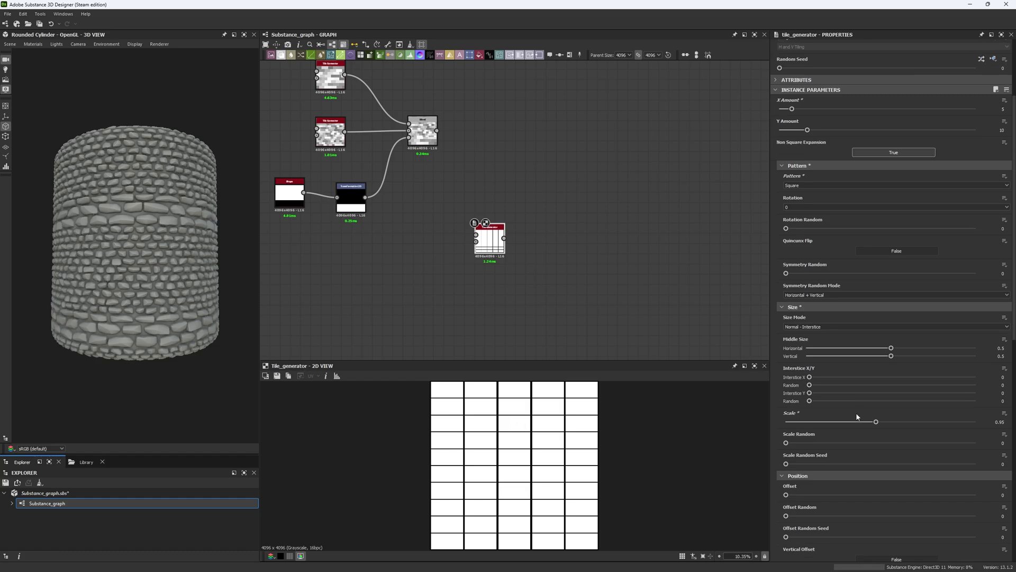
{"action": "scroll", "coordinate": [851, 419], "scroll_direction": "down", "scroll_amount": 3}
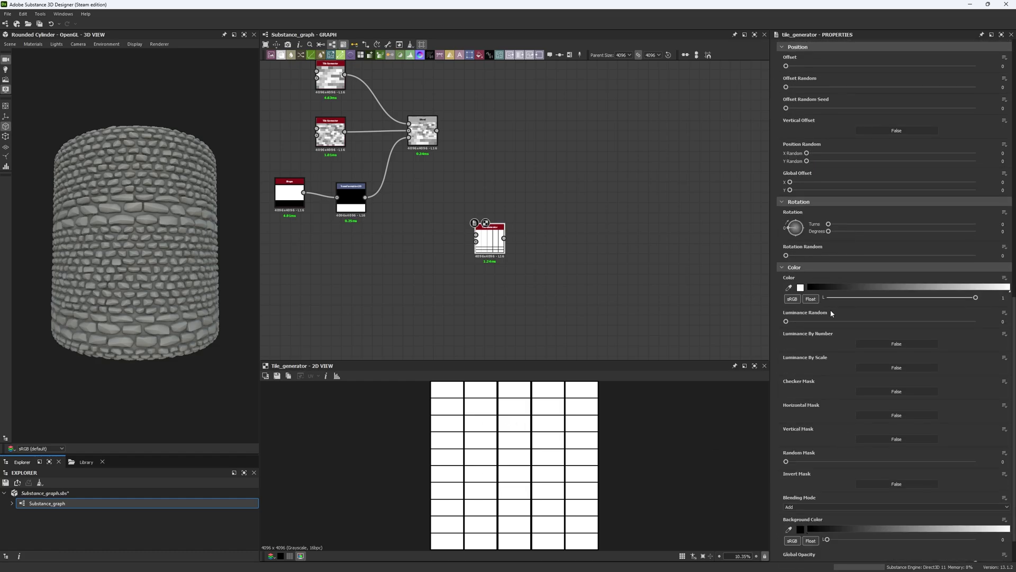
{"action": "left_click_drag", "start_coordinate": [803, 321], "coordinate": [888, 329]}
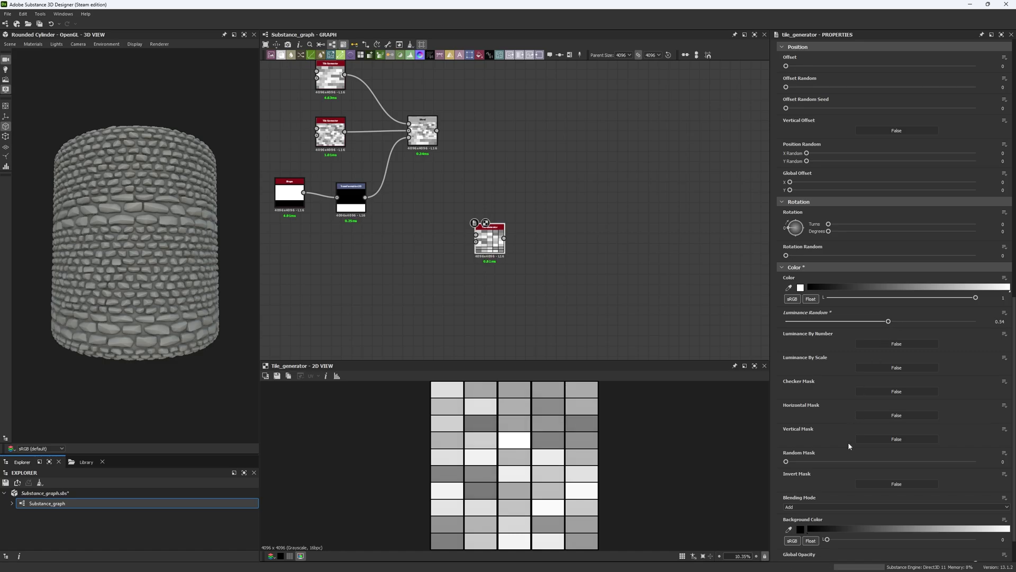
{"action": "left_click", "coordinate": [802, 507]}
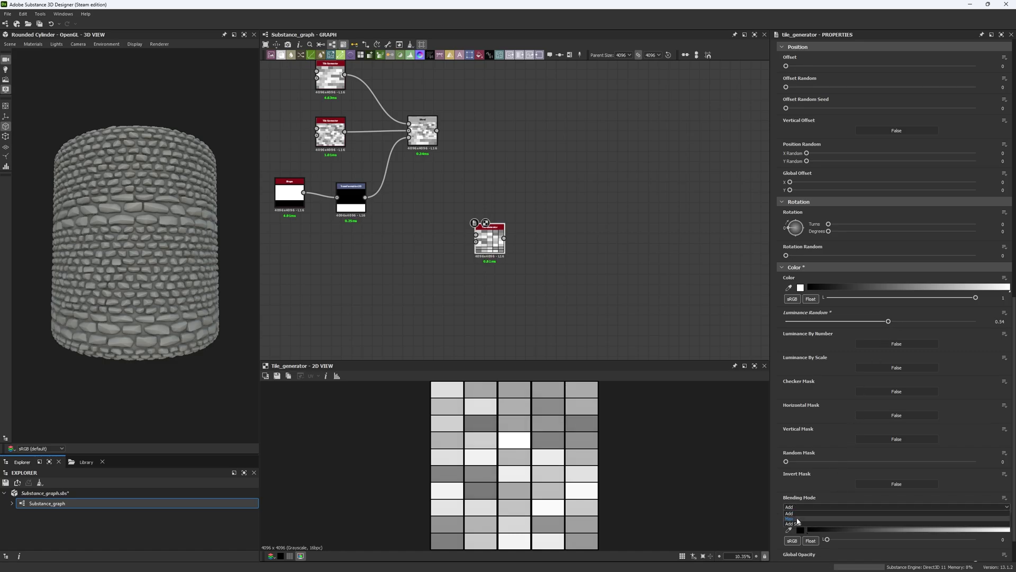
{"action": "left_click", "coordinate": [799, 522]}
- Set the tile generator's scale to 1.01, its offset to 0.5 and its Offset Random to 0.06
{"action": "scroll", "coordinate": [783, 316], "scroll_direction": "up", "scroll_amount": 4}
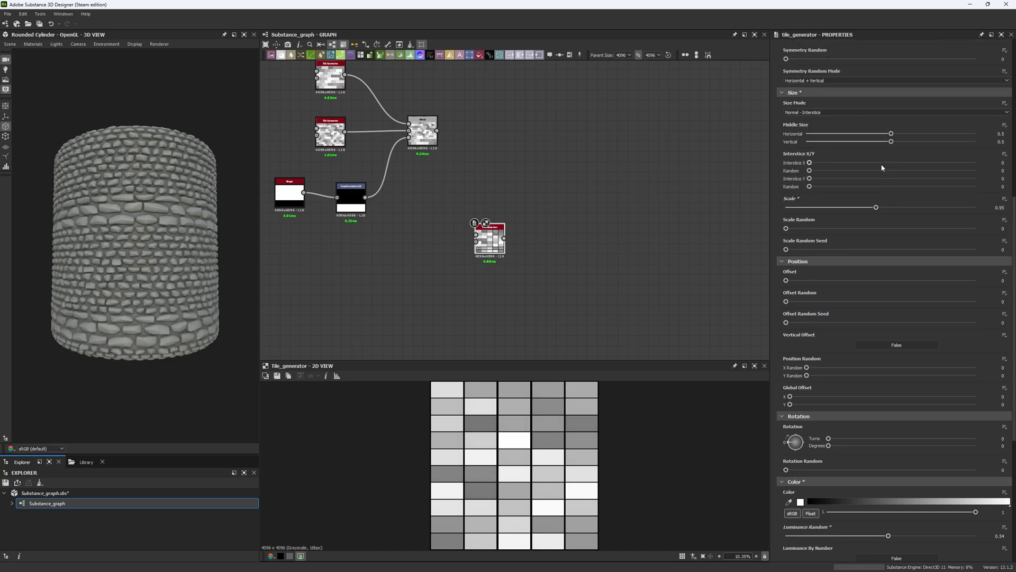
{"action": "left_click_drag", "start_coordinate": [877, 209], "coordinate": [882, 211]}
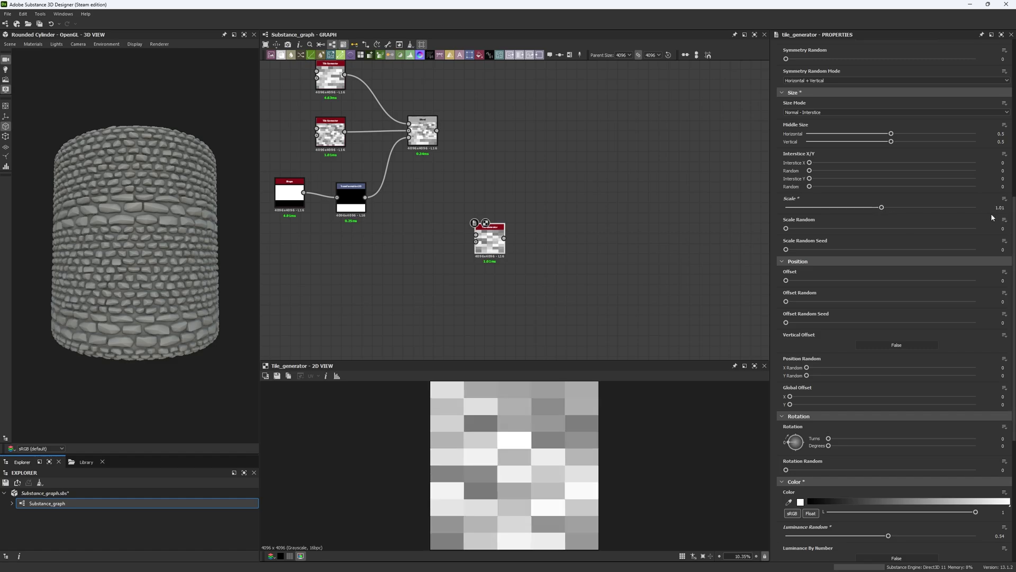
{"action": "left_click_drag", "start_coordinate": [794, 280], "coordinate": [880, 290]}
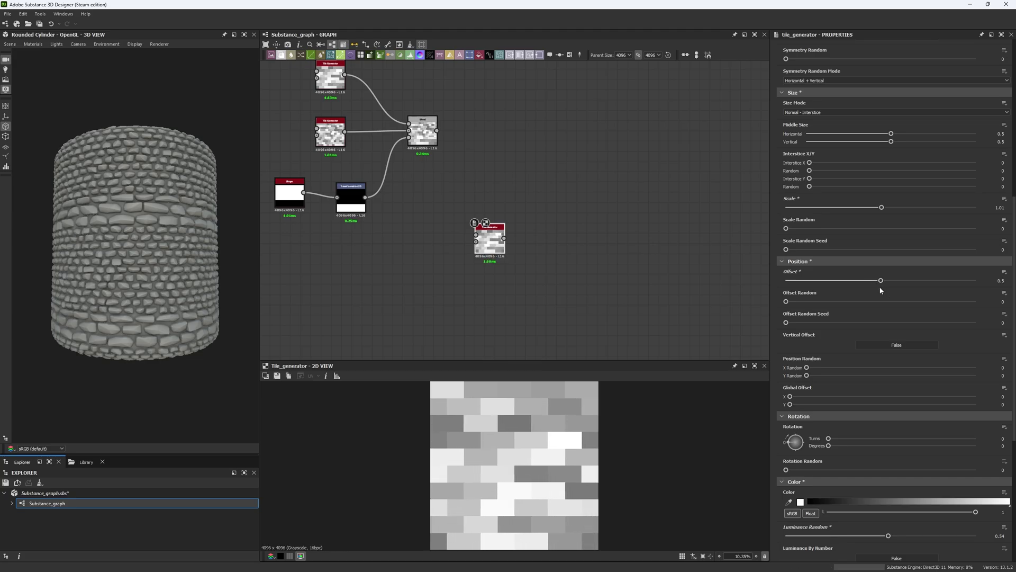
{"action": "left_click_drag", "start_coordinate": [786, 302], "coordinate": [797, 302]}
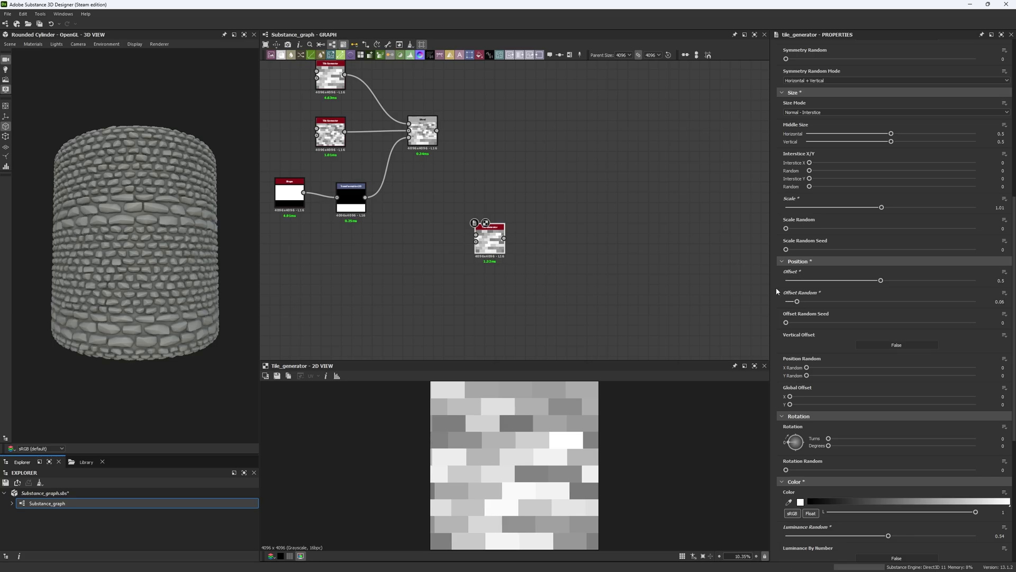
- Set the tile generator's Scale Random to 0.04 and its scale to 1.05
{"action": "left_click_drag", "start_coordinate": [786, 228], "coordinate": [794, 229]}
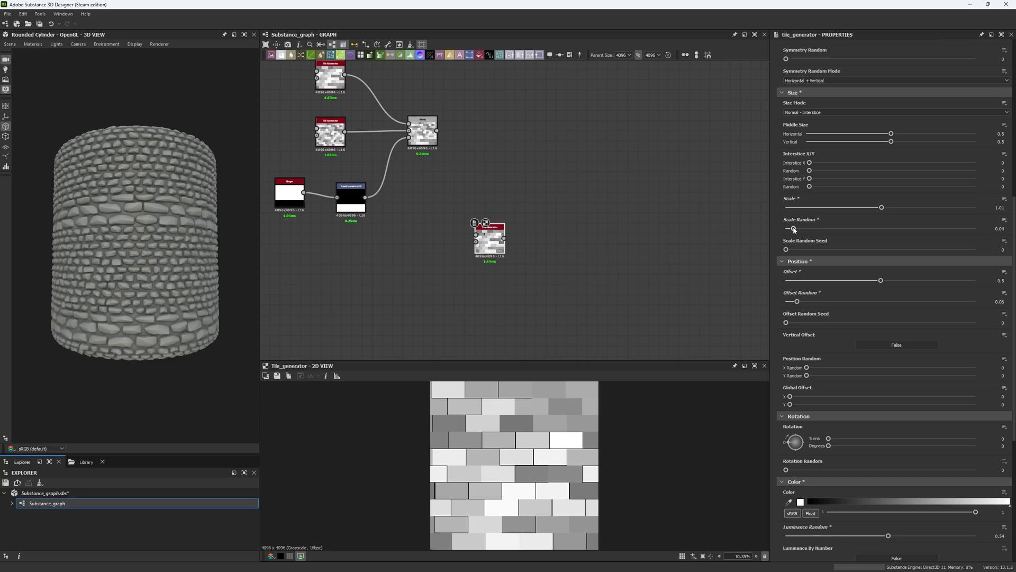
{"action": "left_click", "coordinate": [1003, 207]}
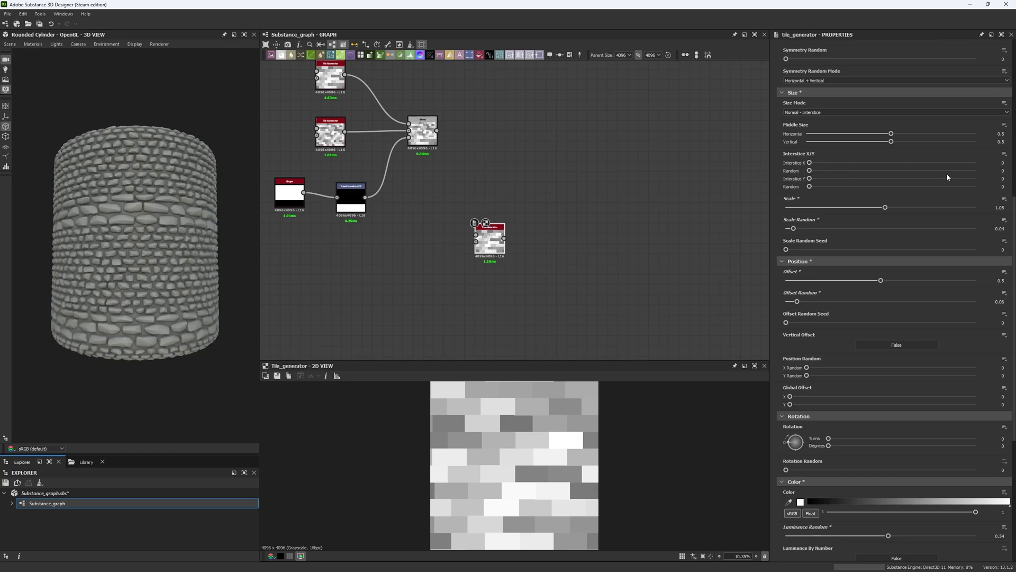
- Set both Interstice X and Interstice Y of the tile generator to -0.1
{"action": "left_click_drag", "start_coordinate": [997, 163], "coordinate": [1012, 168]}
{"action": "type", "text": "-.1"}
{"action": "key", "text": "Return"}
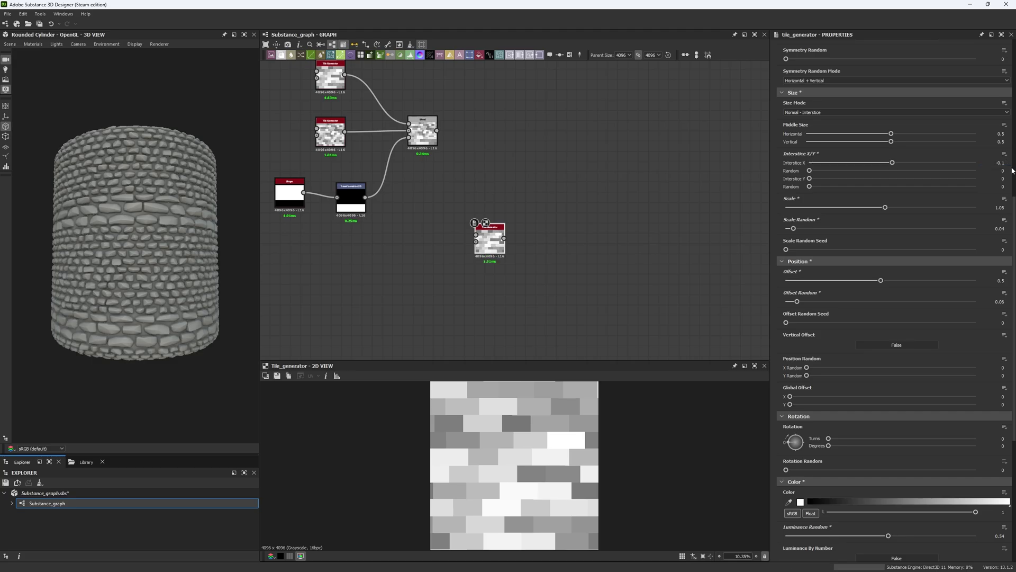
{"action": "left_click", "coordinate": [1002, 163]}
{"action": "left_click", "coordinate": [1001, 178]}
{"action": "type", "text": "-0.1"}
{"action": "key", "text": "Return"}
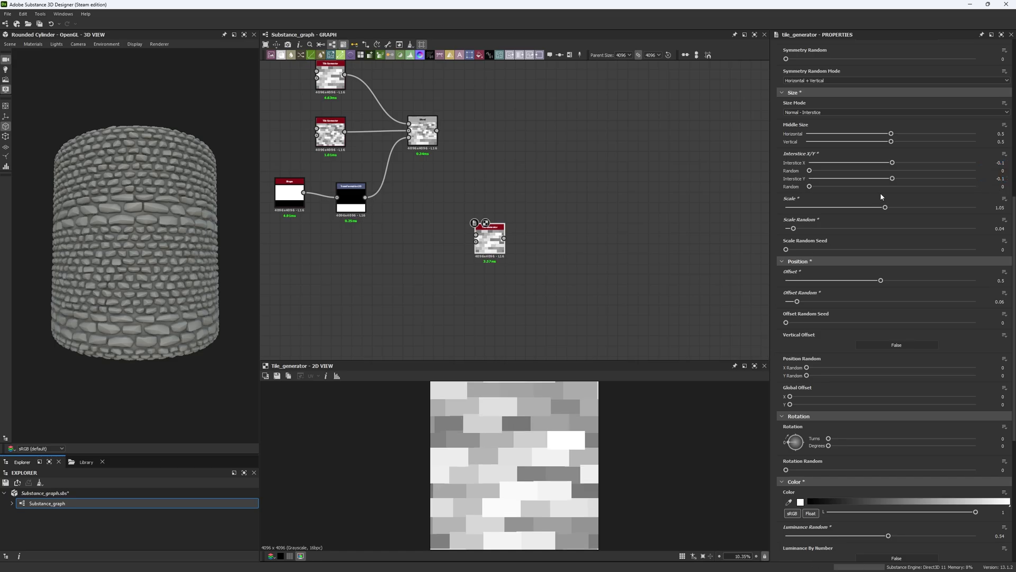
- Set the random value of Interstice X to 0.85 and Interstice Y to 0
{"action": "left_click_drag", "start_coordinate": [810, 170], "coordinate": [951, 176]}
{"action": "scroll", "coordinate": [479, 423], "scroll_direction": "up", "scroll_amount": 5}
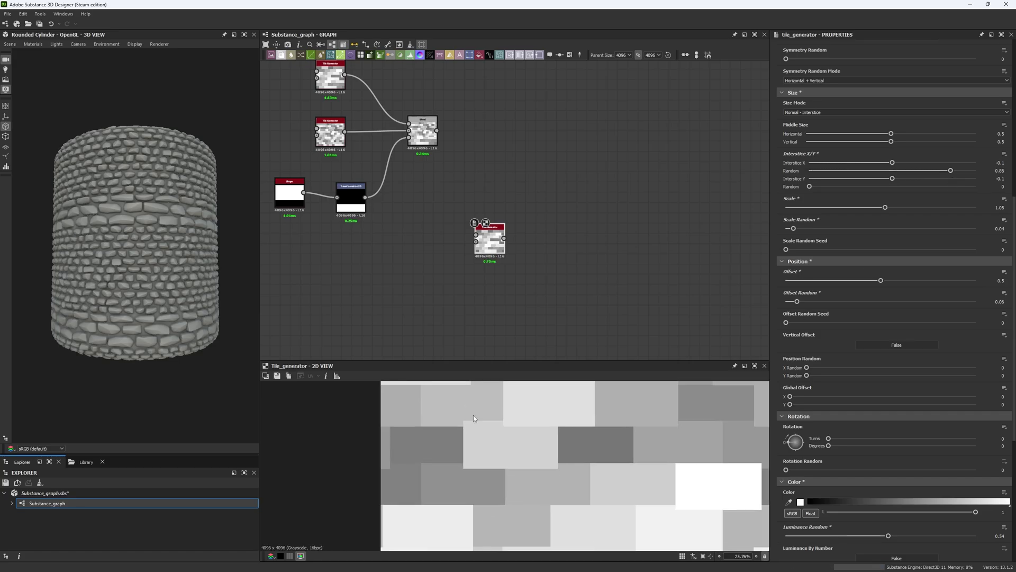
{"action": "double_click", "coordinate": [998, 179]}
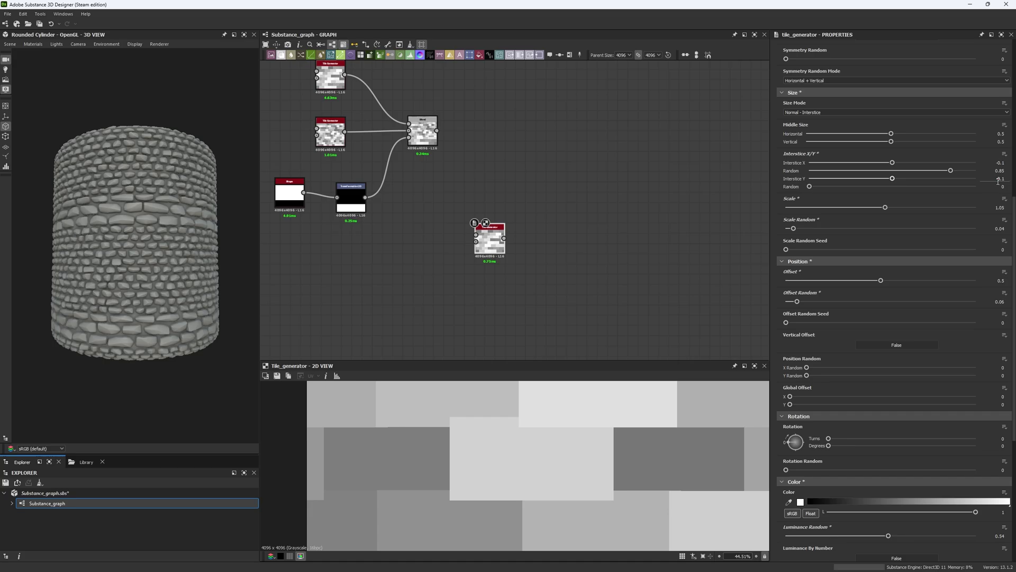
{"action": "type", "text": "0"}
{"action": "key", "text": "Return"}
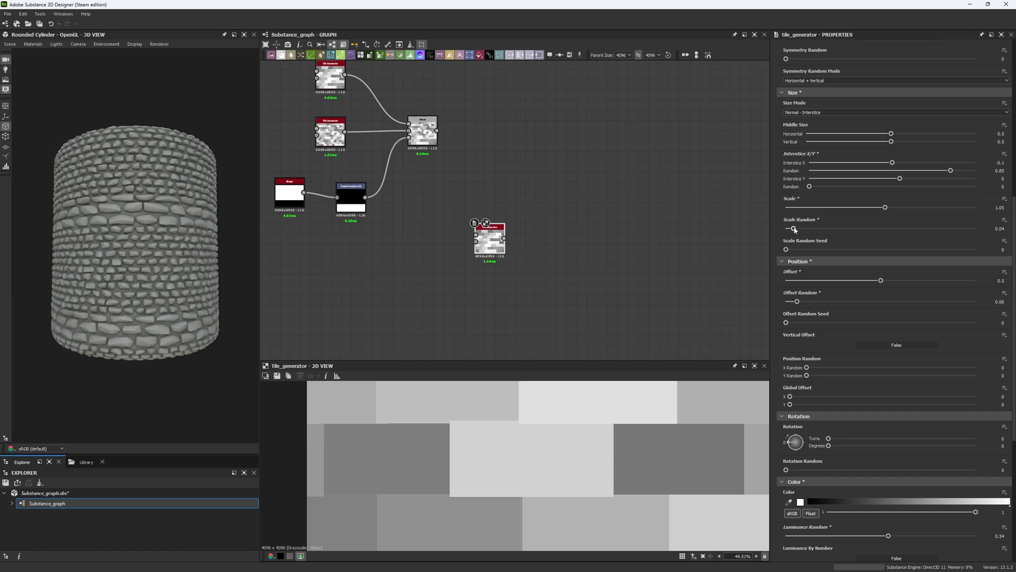
- Reset the tile generator's Scale Random to 0 and set its scale to 1
{"action": "left_click_drag", "start_coordinate": [794, 229], "coordinate": [780, 229]}
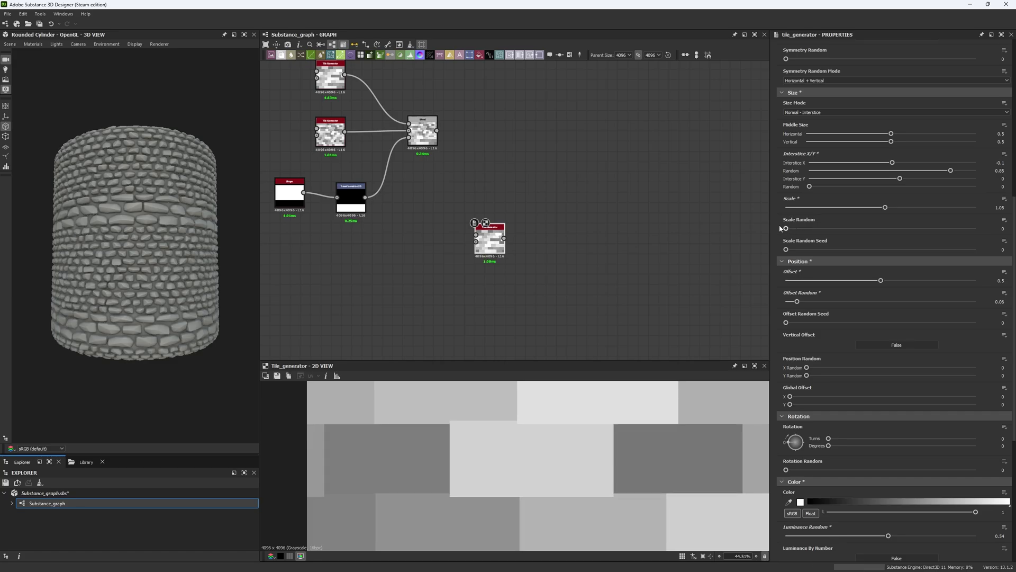
{"action": "left_click", "coordinate": [1000, 208]}
{"action": "type", "text": "1"}
{"action": "key", "text": "Return"}
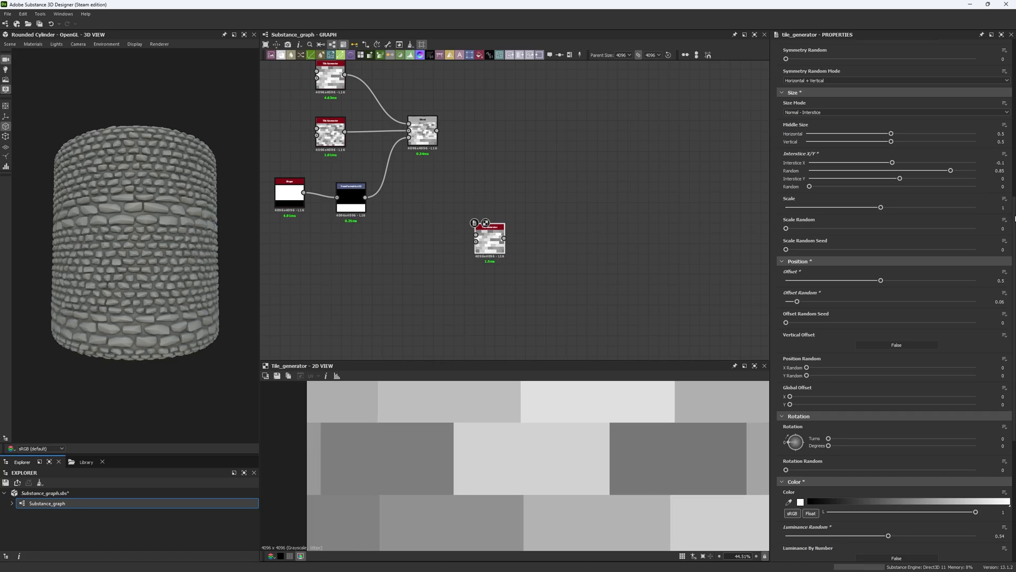
{"action": "scroll", "coordinate": [639, 417], "scroll_direction": "down", "scroll_amount": 6}
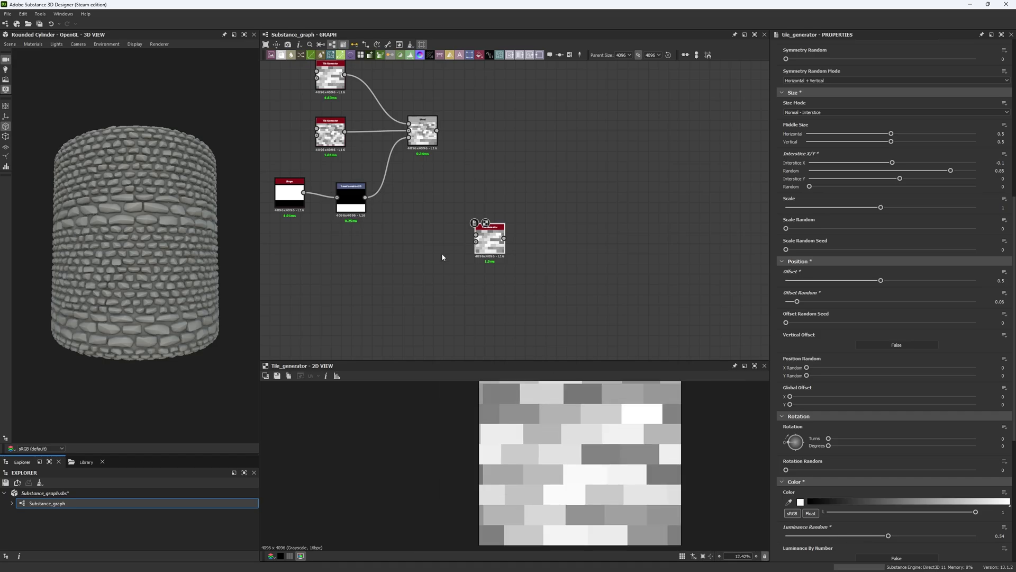
{"action": "middle_click_drag", "start_coordinate": [435, 239], "coordinate": [416, 200]}
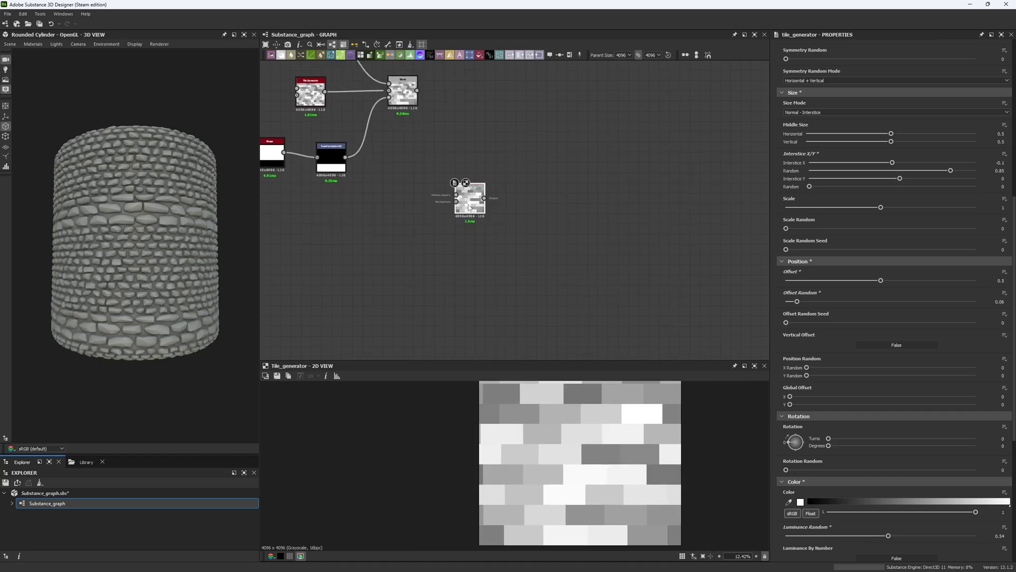
- Duplicate the new tile generator and set the copy's Y Amount to 15 and X Amount to 10
{"action": "key", "text": "ctrl+d"}
{"action": "scroll", "coordinate": [877, 265], "scroll_direction": "up", "scroll_amount": 4}
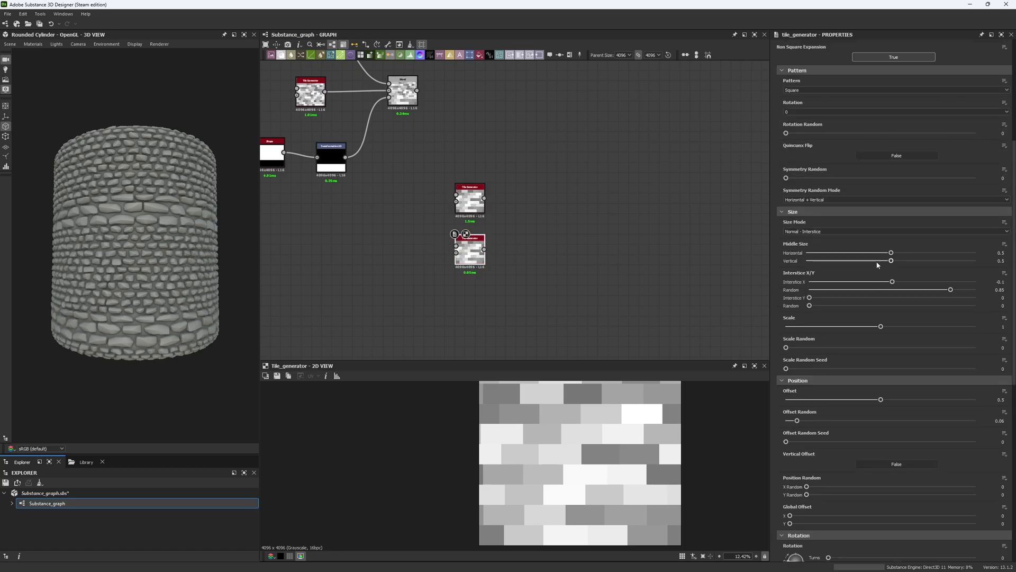
{"action": "scroll", "coordinate": [877, 264], "scroll_direction": "up", "scroll_amount": 3}
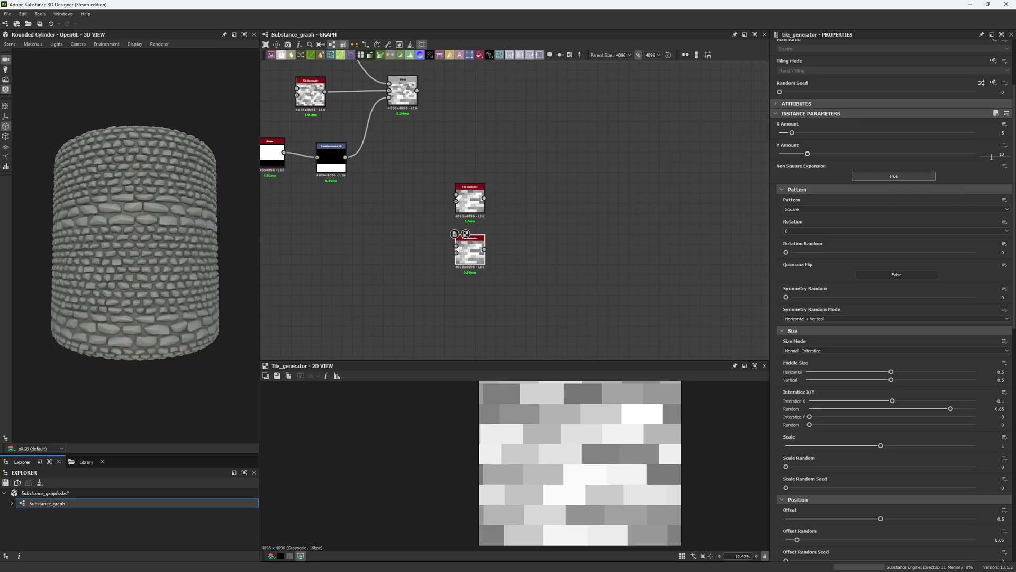
{"action": "left_click_drag", "start_coordinate": [991, 154], "coordinate": [1014, 158]}
{"action": "type", "text": "15"}
{"action": "key", "text": "Return"}
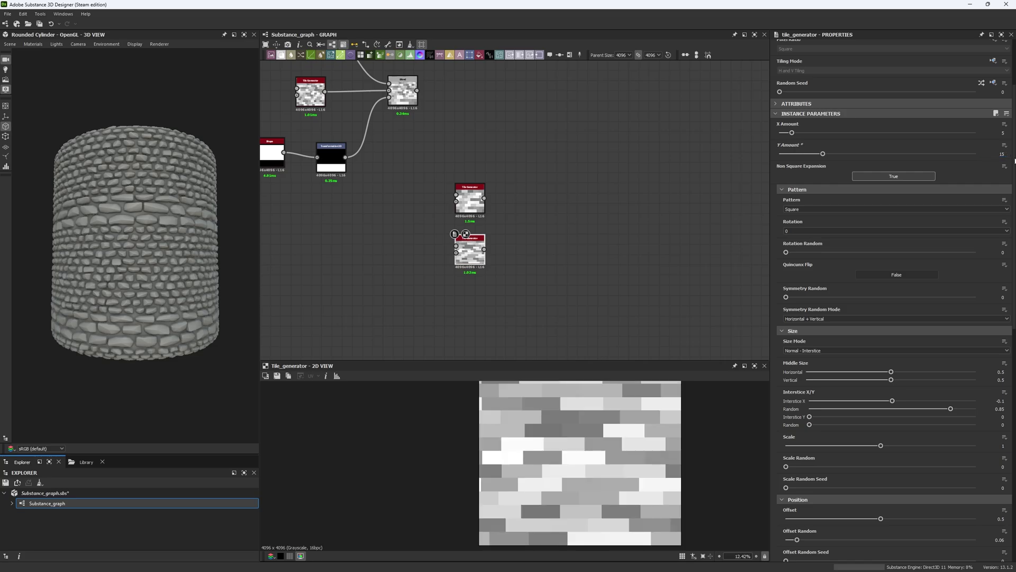
{"action": "left_click", "coordinate": [1003, 133]}
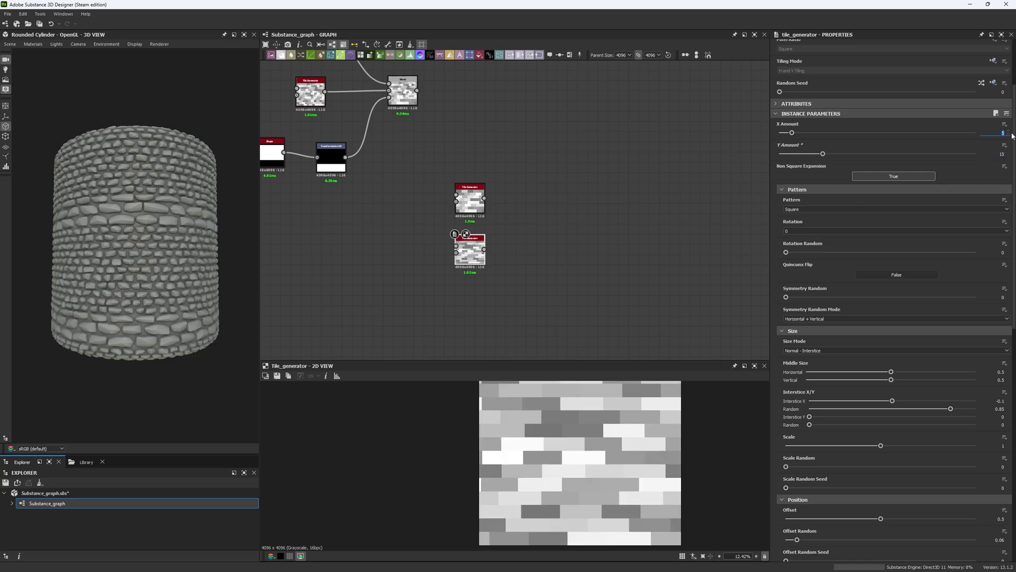
{"action": "type", "text": "10"}
{"action": "key", "text": "Return"}
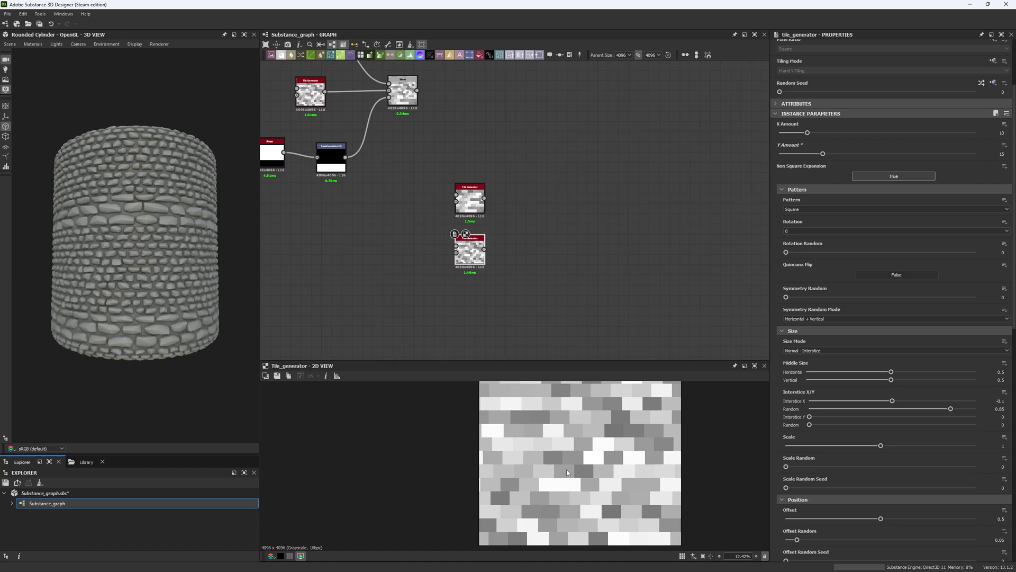
- Try an X Amount of 15 and a Y Amount of 20 on the duplicated tile generator, and undo both changes
{"action": "left_click", "coordinate": [1001, 132]}
{"action": "left_click", "coordinate": [1009, 157]}
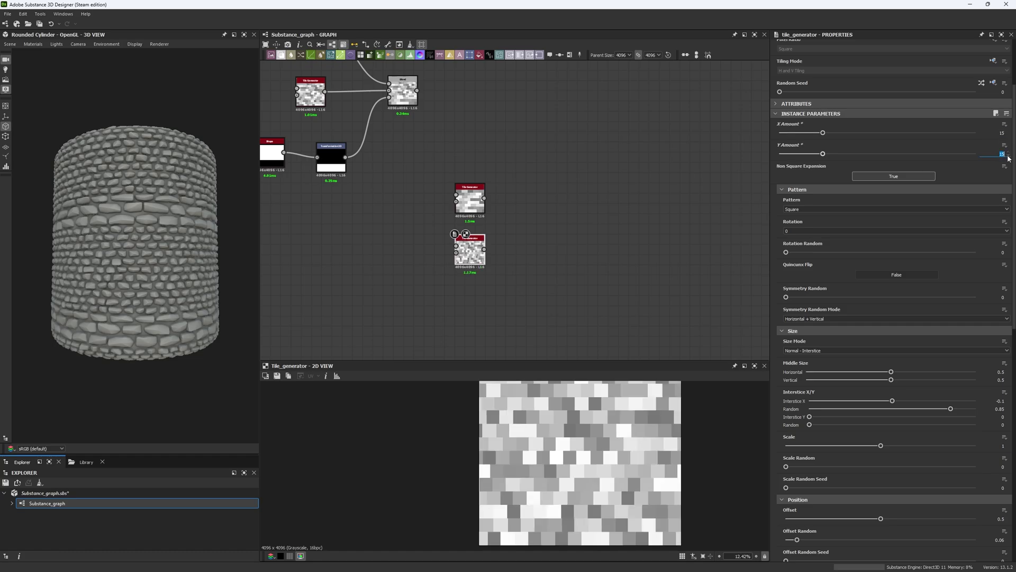
{"action": "key", "text": "Return"}
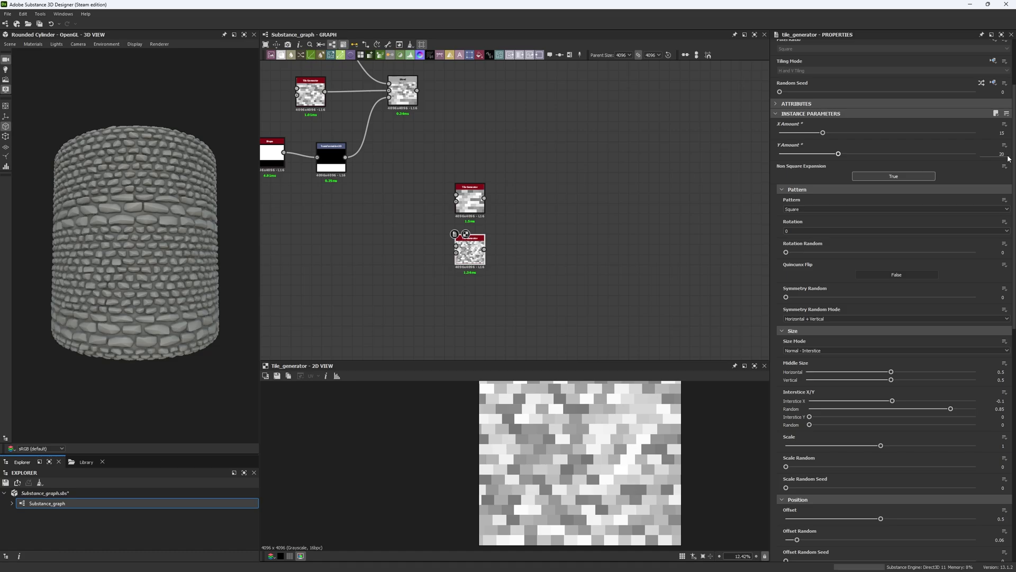
{"action": "key", "text": "ctrl+z"}
{"action": "key", "text": "ctrl+z"}
- Display the output of the original Blend node as a reference for the brick layout
{"action": "middle_click_drag", "start_coordinate": [430, 144], "coordinate": [454, 187]}
{"action": "double_click", "coordinate": [424, 140]}
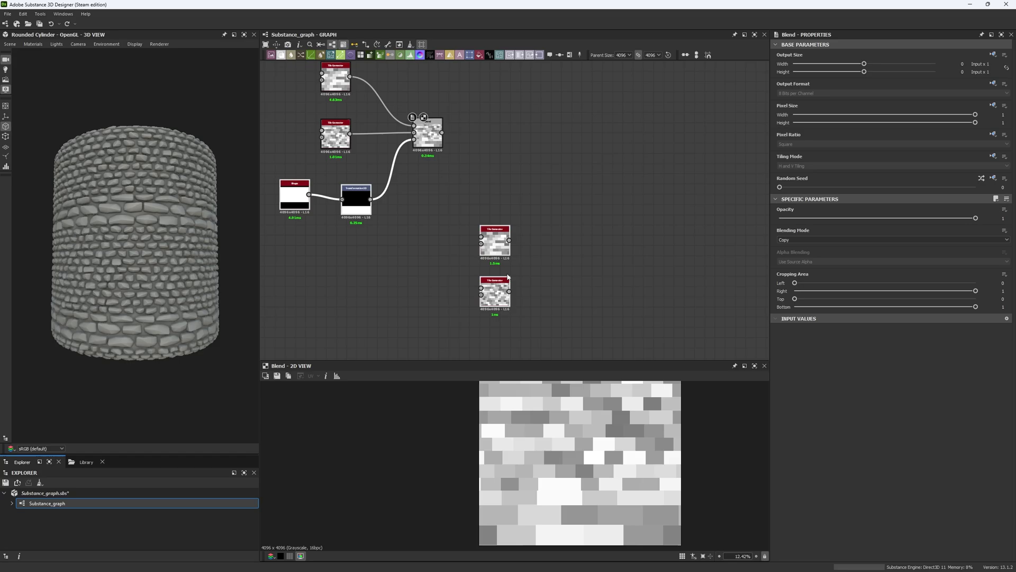
{"action": "middle_click_drag", "start_coordinate": [538, 249], "coordinate": [534, 261]}
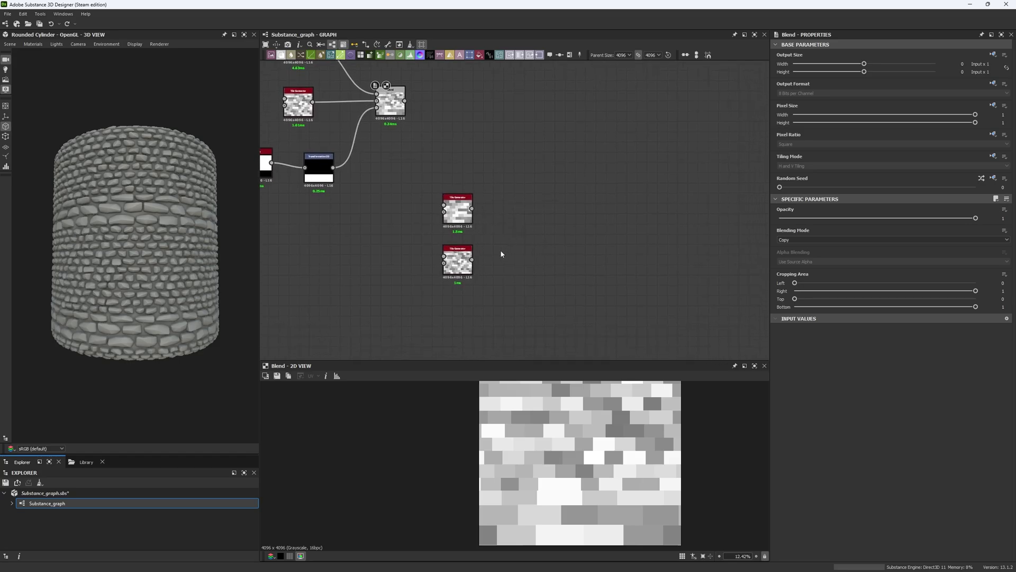
- Add a Blend node with the 15-row tile generator as Background and the larger-brick one as Foreground, and display its output
{"action": "key", "text": "space"}
{"action": "left_click", "coordinate": [531, 272]}
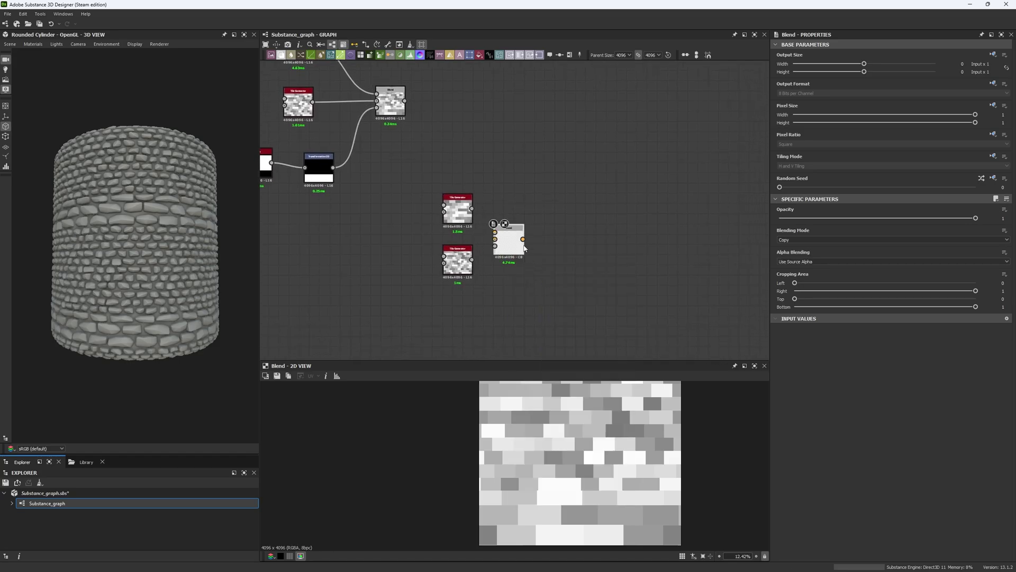
{"action": "scroll", "coordinate": [479, 268], "scroll_direction": "up", "scroll_amount": 2}
{"action": "left_click", "coordinate": [442, 257]}
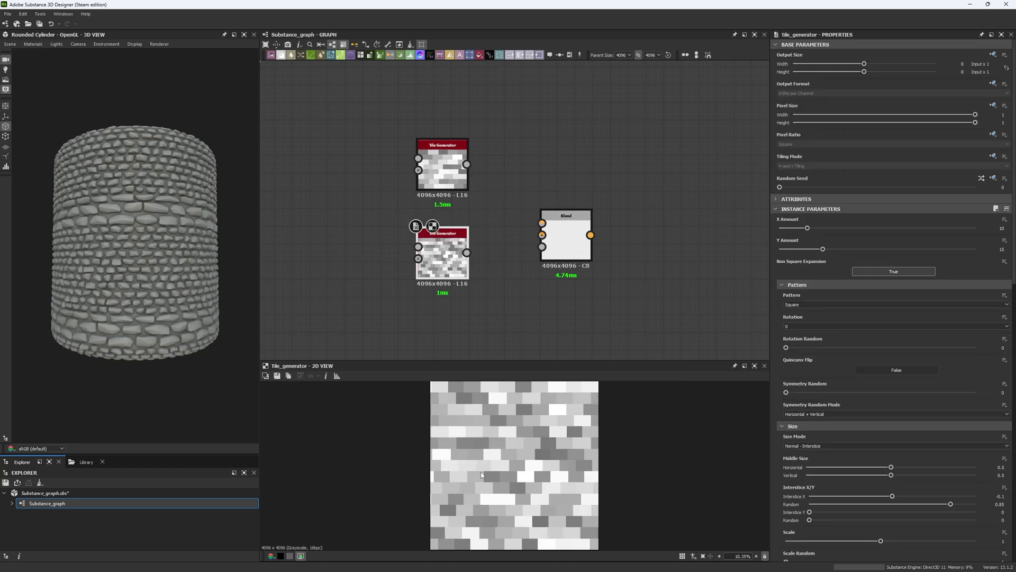
{"action": "scroll", "coordinate": [408, 496], "scroll_direction": "down", "scroll_amount": 3}
{"action": "left_click_drag", "start_coordinate": [542, 235], "coordinate": [467, 253]}
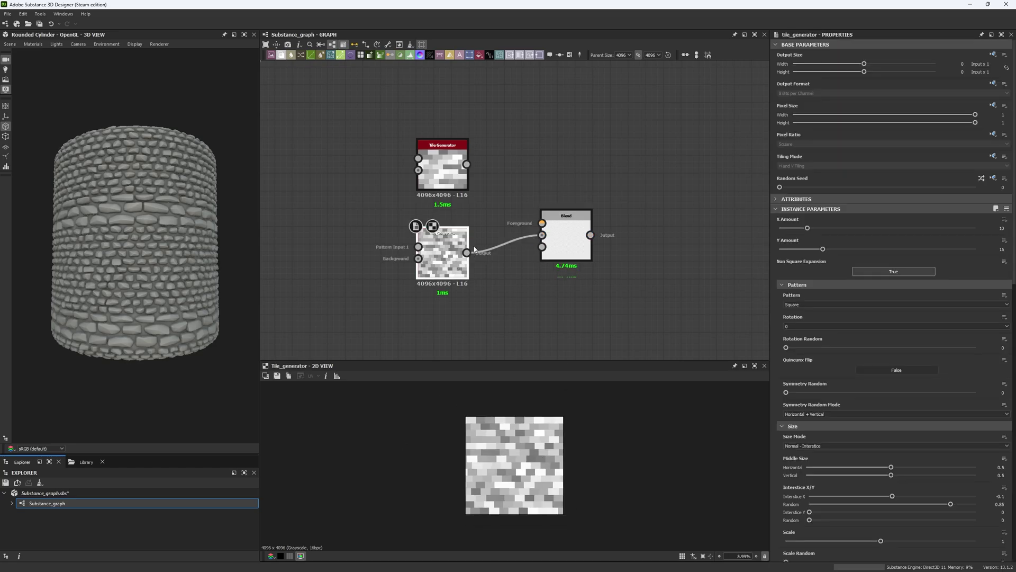
{"action": "left_click_drag", "start_coordinate": [526, 214], "coordinate": [542, 223]}
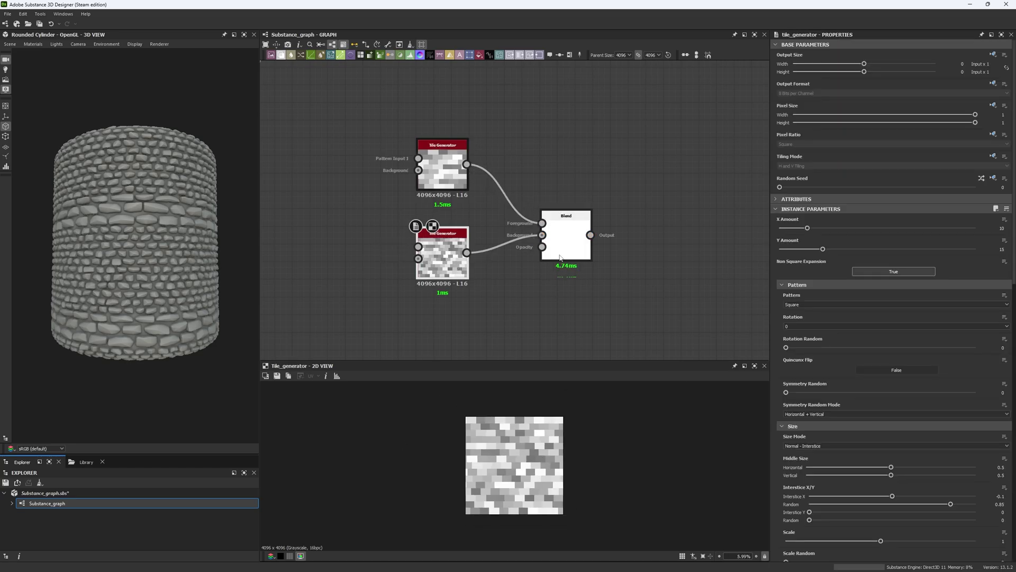
{"action": "scroll", "coordinate": [571, 261], "scroll_direction": "down", "scroll_amount": 2}
{"action": "left_click", "coordinate": [571, 261]}
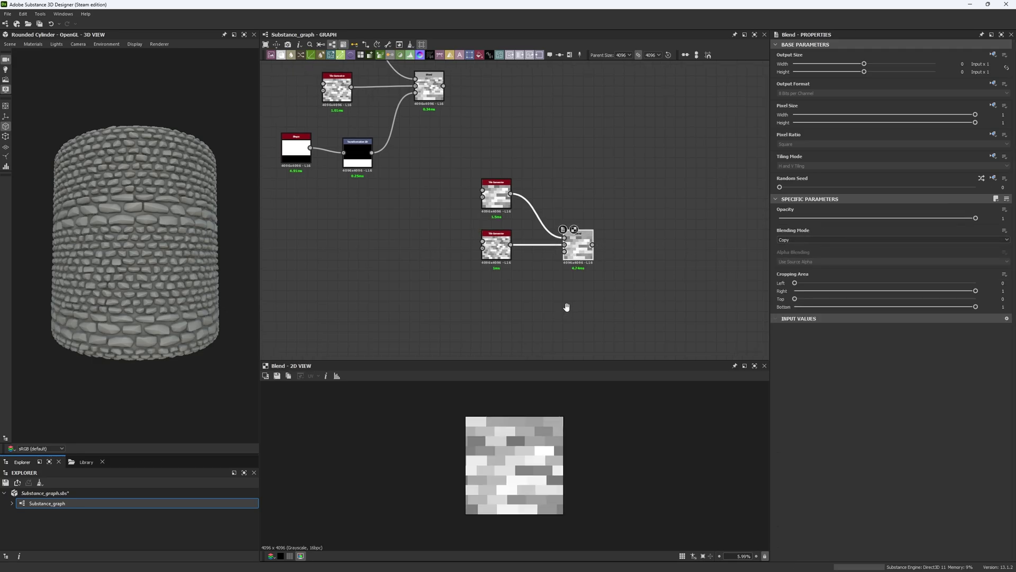
- Add a Shape node below the tile generators and feed it into a new Transformation 2D node
{"action": "key", "text": "space"}
{"action": "type", "text": "shape"}
{"action": "key", "text": "Return"}
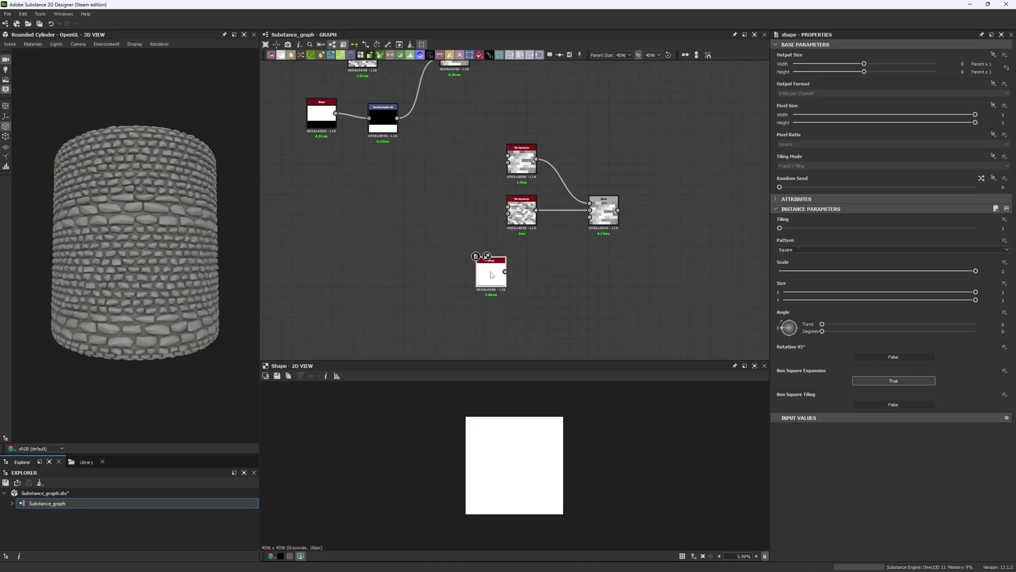
{"action": "key", "text": "space"}
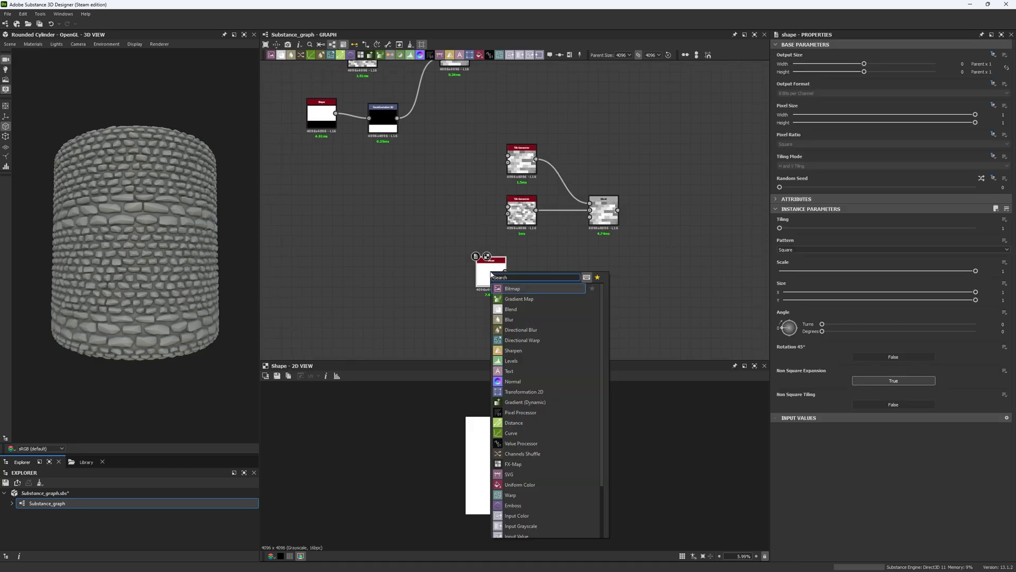
{"action": "type", "text": "tra"}
{"action": "key", "text": "Return"}
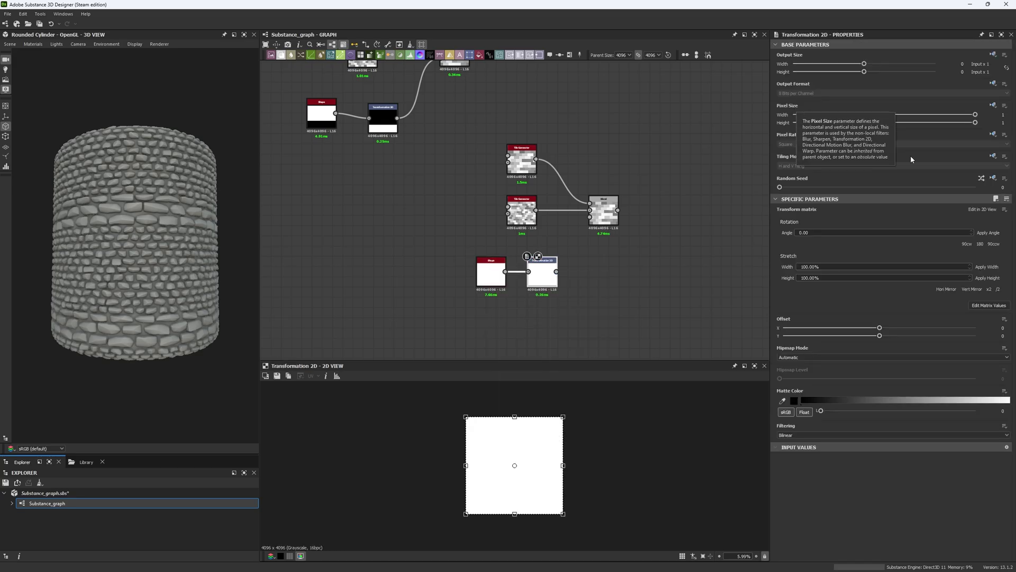
- Make the Transformation 2D node's Tiling Mode absolute and set it to No Tiling
{"action": "mouse_move", "coordinate": [777, 158]}
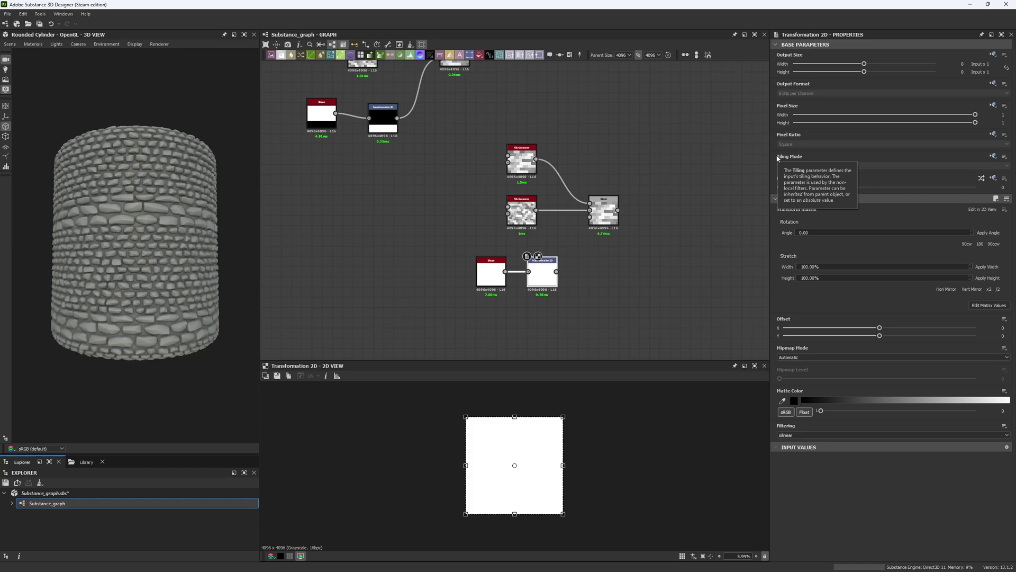
{"action": "left_click", "coordinate": [993, 156]}
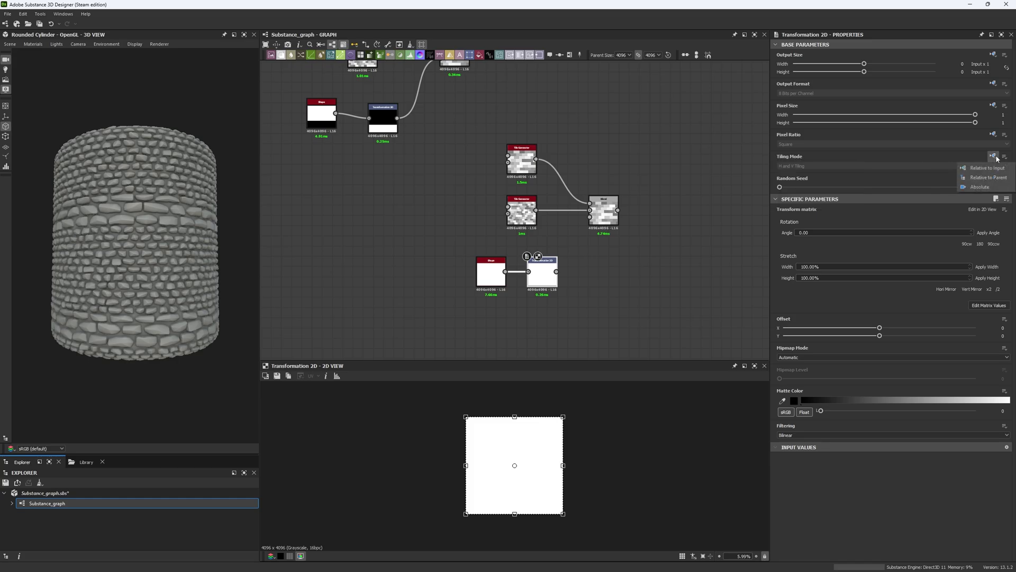
{"action": "left_click", "coordinate": [985, 188]}
{"action": "left_click", "coordinate": [817, 166]}
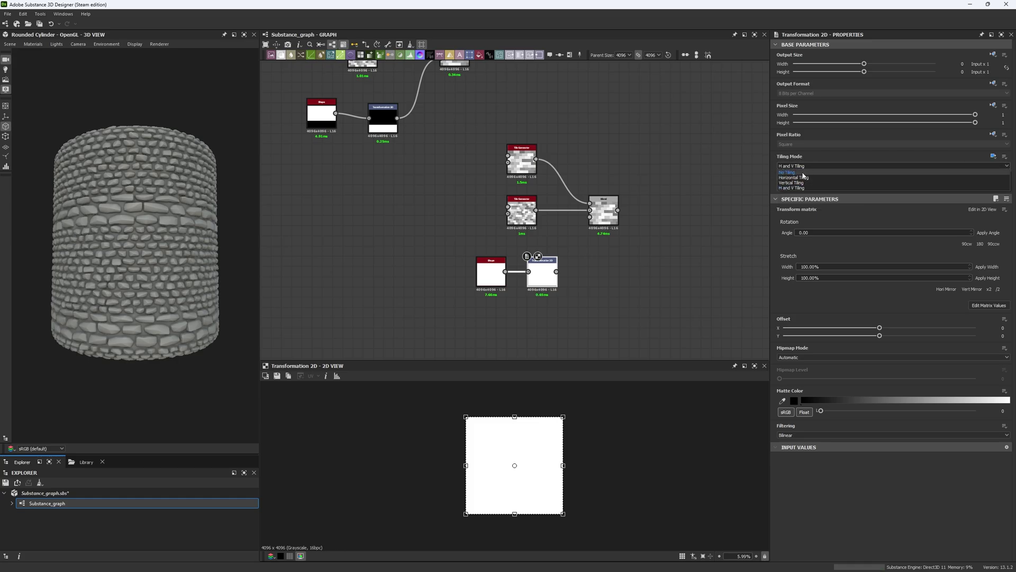
{"action": "left_click", "coordinate": [803, 176]}
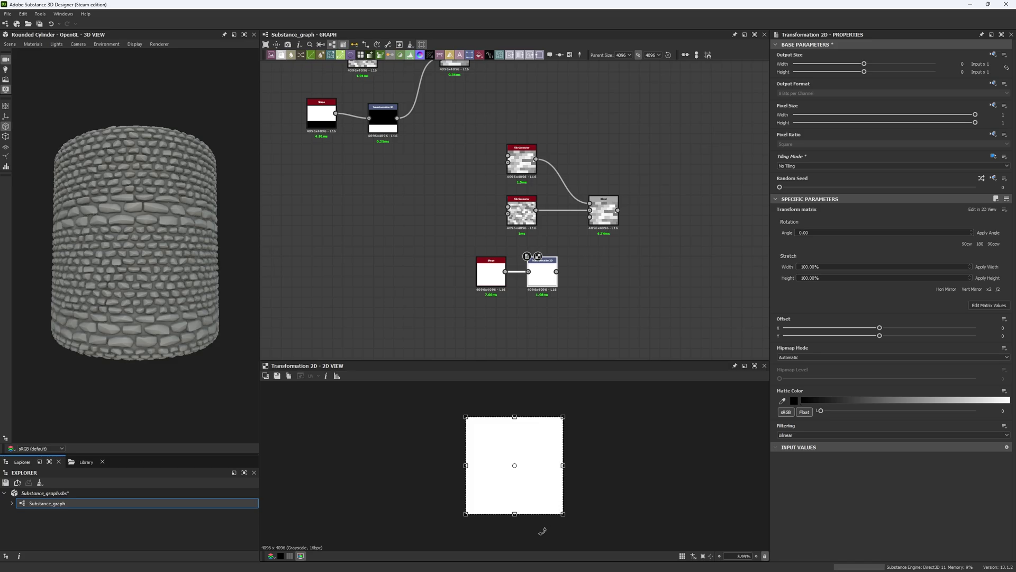
- Move the white square down half the image height in the Transformation 2D node, to a Y offset of -0.5
{"action": "scroll", "coordinate": [542, 531], "scroll_direction": "up", "scroll_amount": 4}
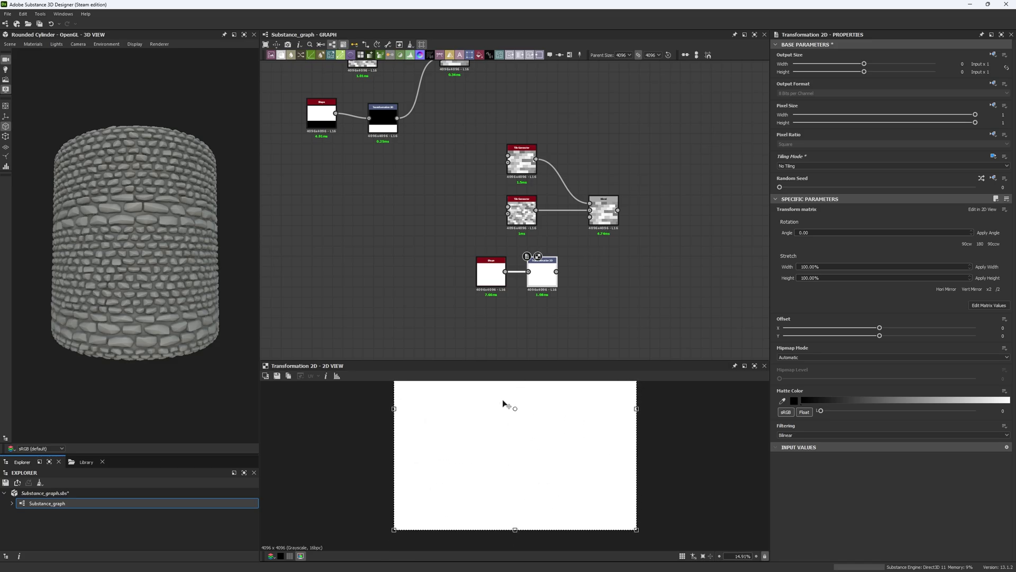
{"action": "scroll", "coordinate": [498, 435], "scroll_direction": "down", "scroll_amount": 3}
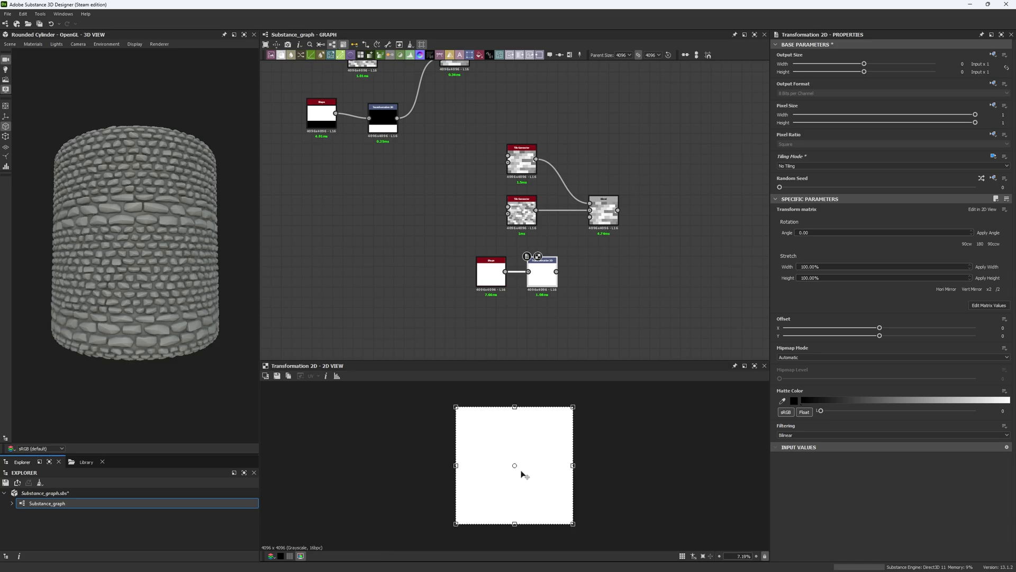
{"action": "scroll", "coordinate": [518, 474], "scroll_direction": "up", "scroll_amount": 2}
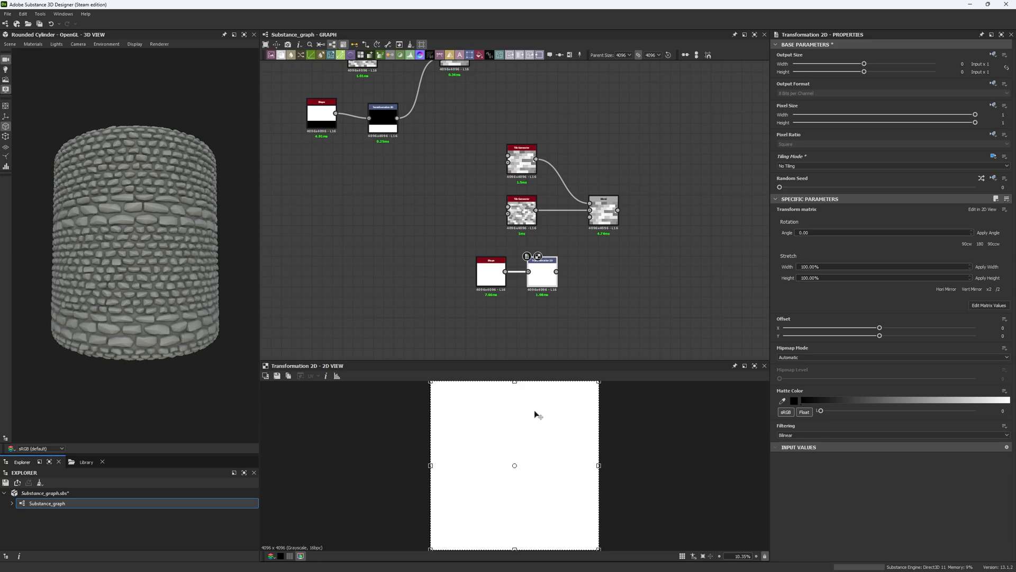
{"action": "scroll", "coordinate": [535, 476], "scroll_direction": "down", "scroll_amount": 1}
{"action": "scroll", "coordinate": [528, 476], "scroll_direction": "up", "scroll_amount": 4}
{"action": "scroll", "coordinate": [544, 402], "scroll_direction": "up", "scroll_amount": 3}
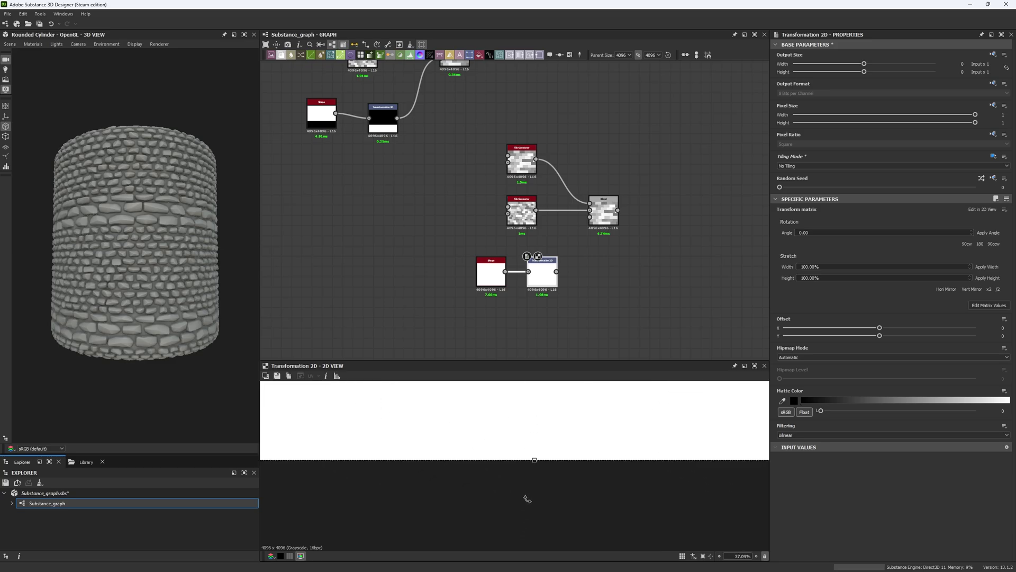
{"action": "left_click_drag", "start_coordinate": [567, 406], "coordinate": [536, 466]}
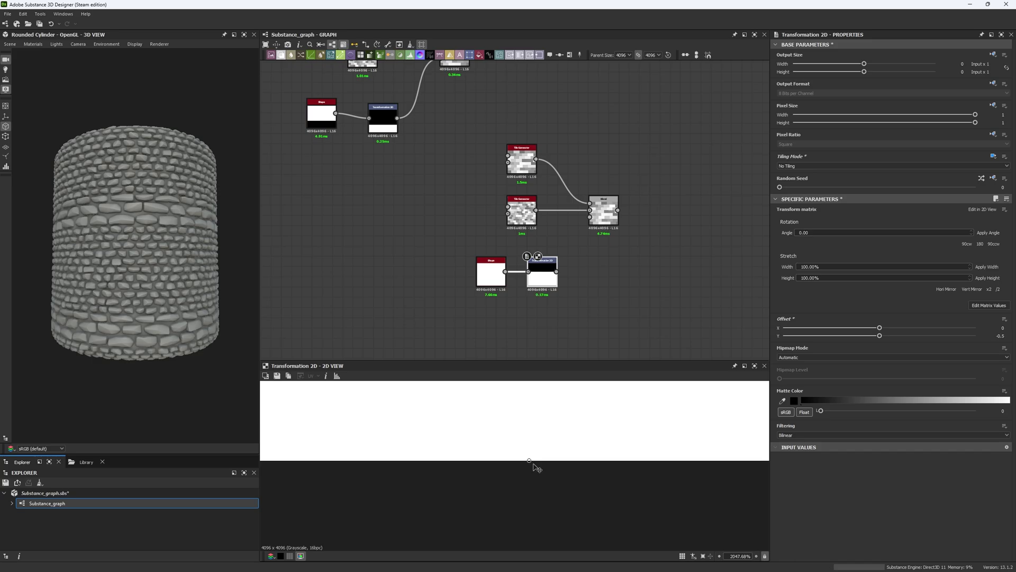
{"action": "scroll", "coordinate": [533, 464], "scroll_direction": "up", "scroll_amount": 8}
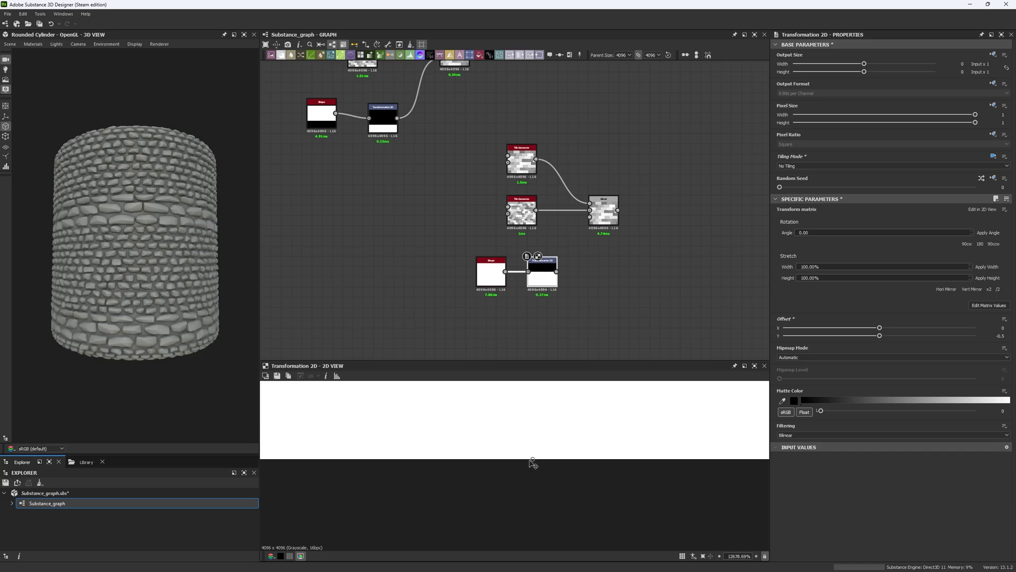
{"action": "scroll", "coordinate": [538, 461], "scroll_direction": "down", "scroll_amount": 15}
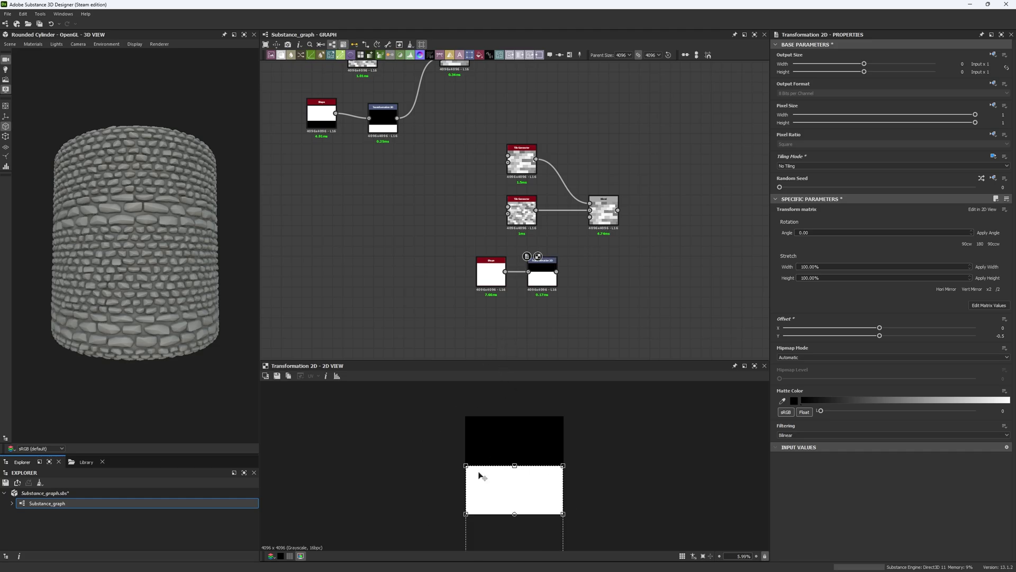
- Try Y sizes of 0.72 and 2 on the new Shape node and settle on 1.26
{"action": "left_click", "coordinate": [500, 279]}
{"action": "left_click_drag", "start_coordinate": [962, 292], "coordinate": [921, 300]}
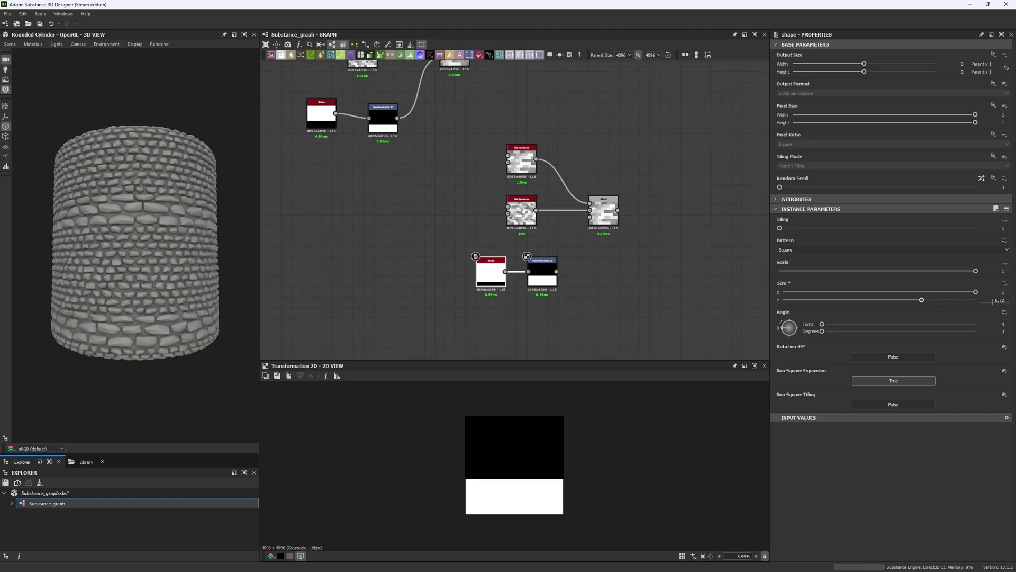
{"action": "type", "text": "2"}
{"action": "key", "text": "Return"}
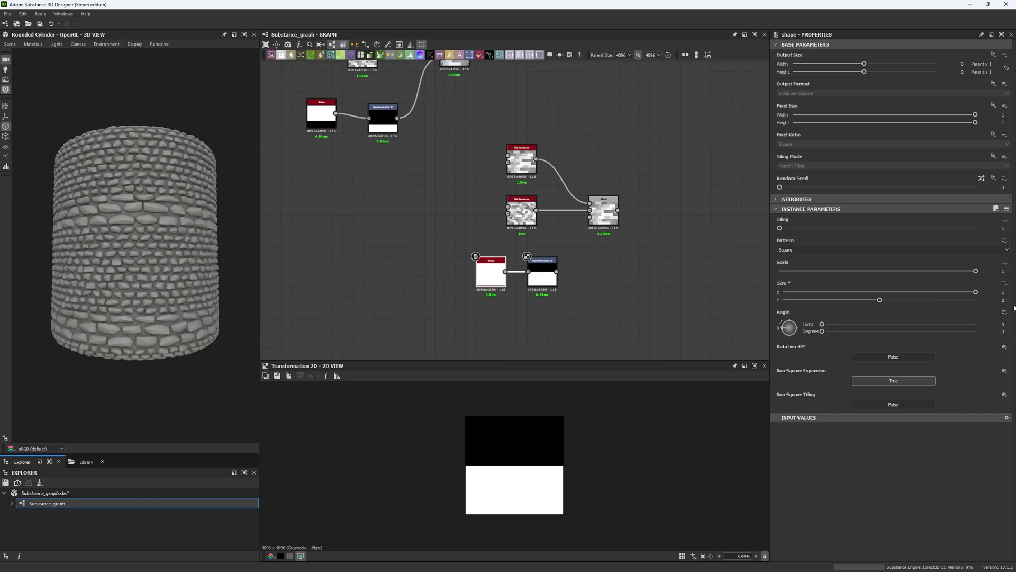
{"action": "left_click_drag", "start_coordinate": [881, 301], "coordinate": [844, 299]}
{"action": "left_click", "coordinate": [531, 274]}
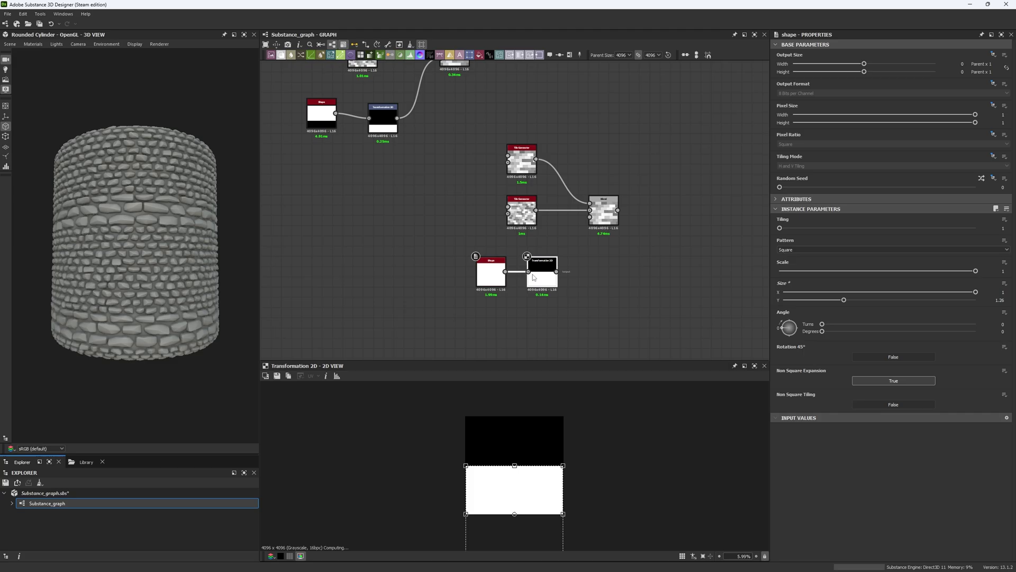
- Connect the Transformation 2D output to the new Blend node's Opacity input and inspect the blended brick pattern
{"action": "left_click", "coordinate": [592, 217]}
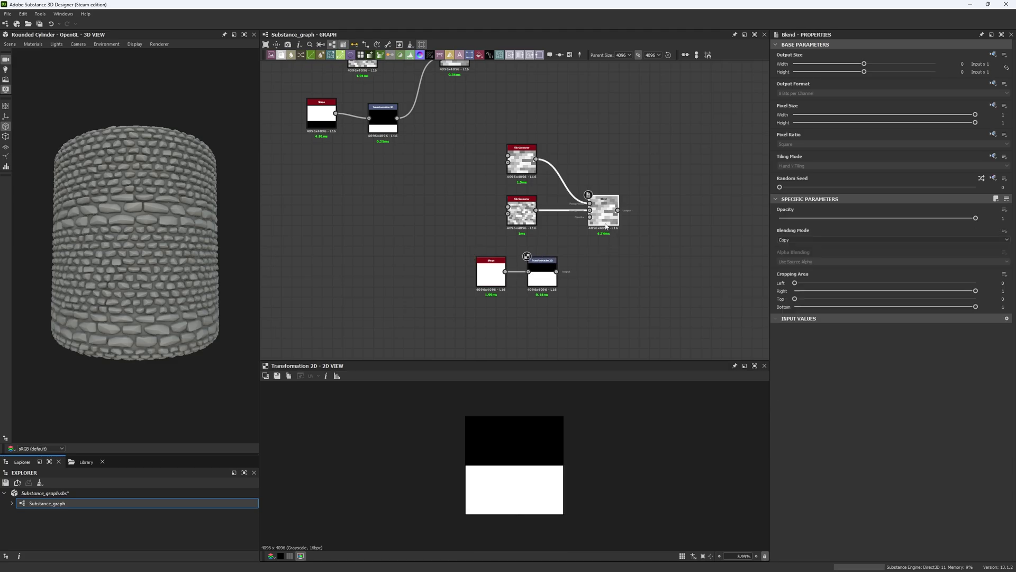
{"action": "left_click_drag", "start_coordinate": [564, 269], "coordinate": [557, 272]}
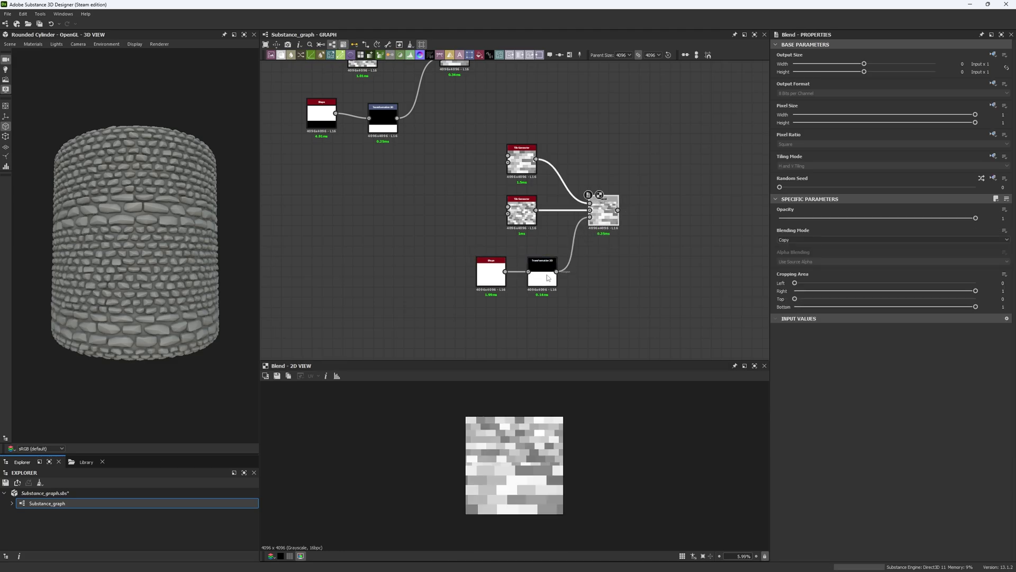
{"action": "scroll", "coordinate": [515, 484], "scroll_direction": "up", "scroll_amount": 3}
{"action": "scroll", "coordinate": [502, 466], "scroll_direction": "up", "scroll_amount": 3}
{"action": "scroll", "coordinate": [491, 487], "scroll_direction": "down", "scroll_amount": 2}
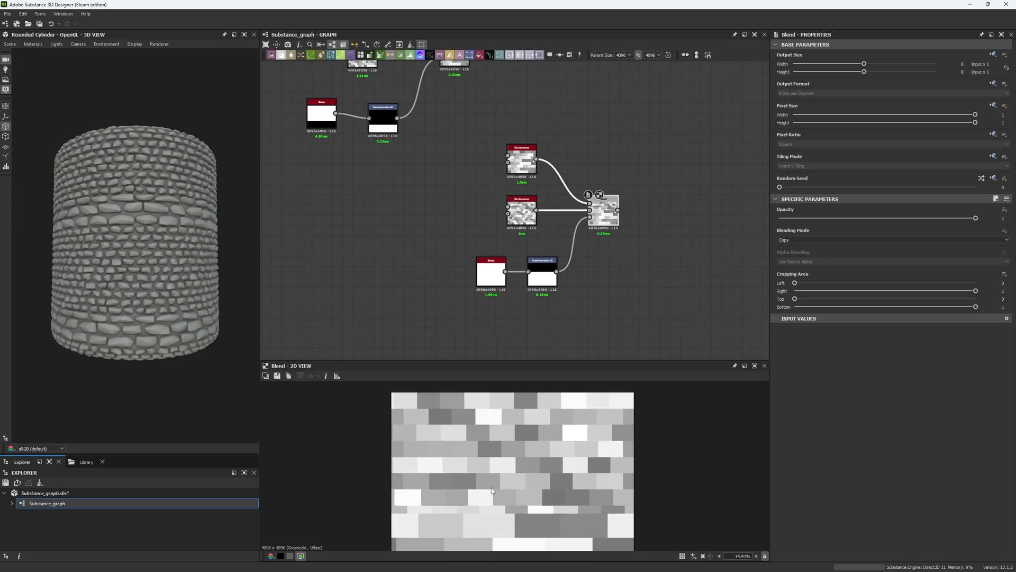
{"action": "middle_click_drag", "start_coordinate": [604, 270], "coordinate": [605, 241]}
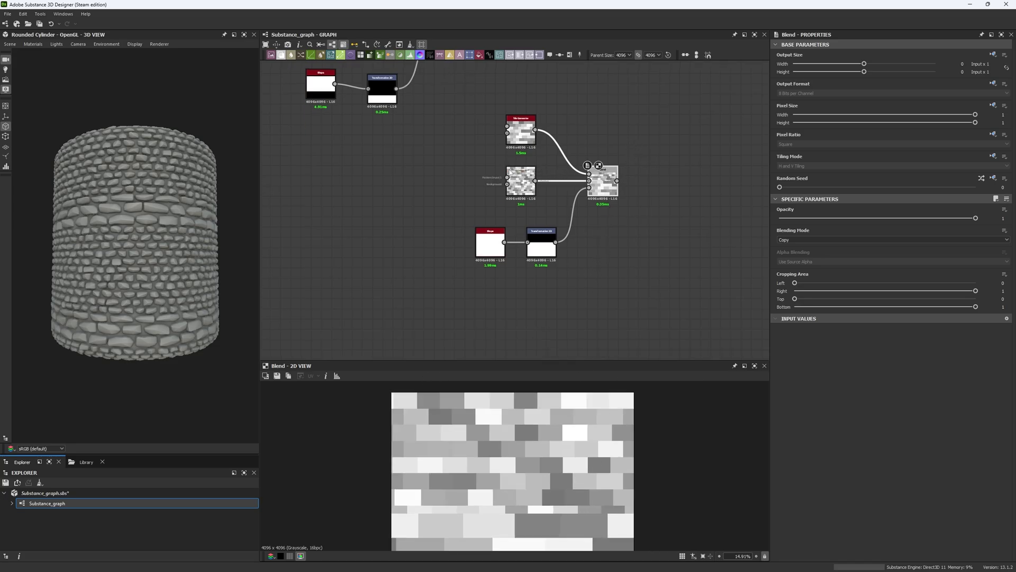
- Check the upper Tile Generator's output, and add an Edge Detect node connected to the new Blend node
{"action": "left_click", "coordinate": [522, 132]}
{"action": "double_click", "coordinate": [522, 132]}
{"action": "scroll", "coordinate": [524, 450], "scroll_direction": "down", "scroll_amount": 5}
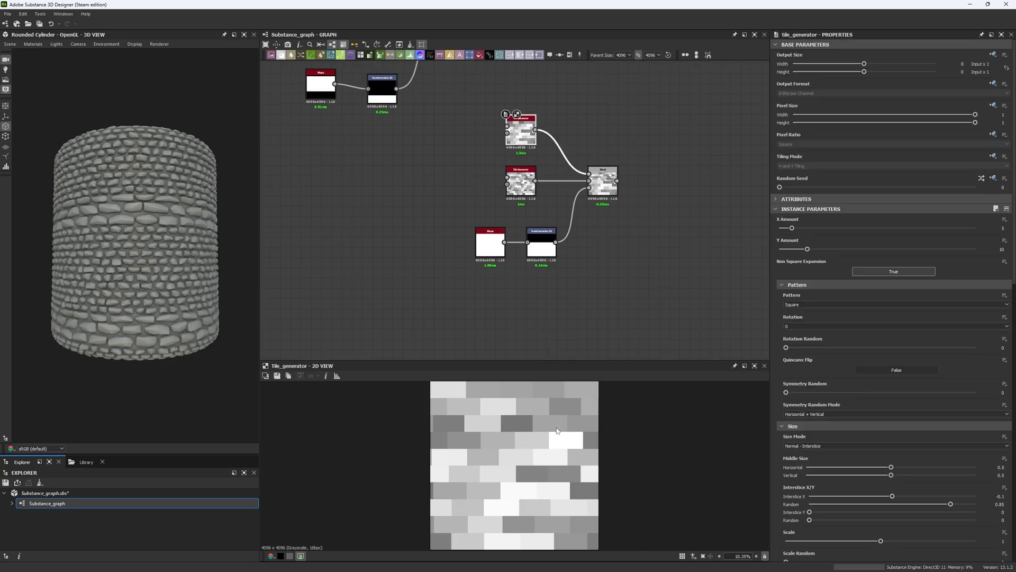
{"action": "middle_click_drag", "start_coordinate": [604, 201], "coordinate": [479, 228]}
{"action": "left_click", "coordinate": [484, 222]}
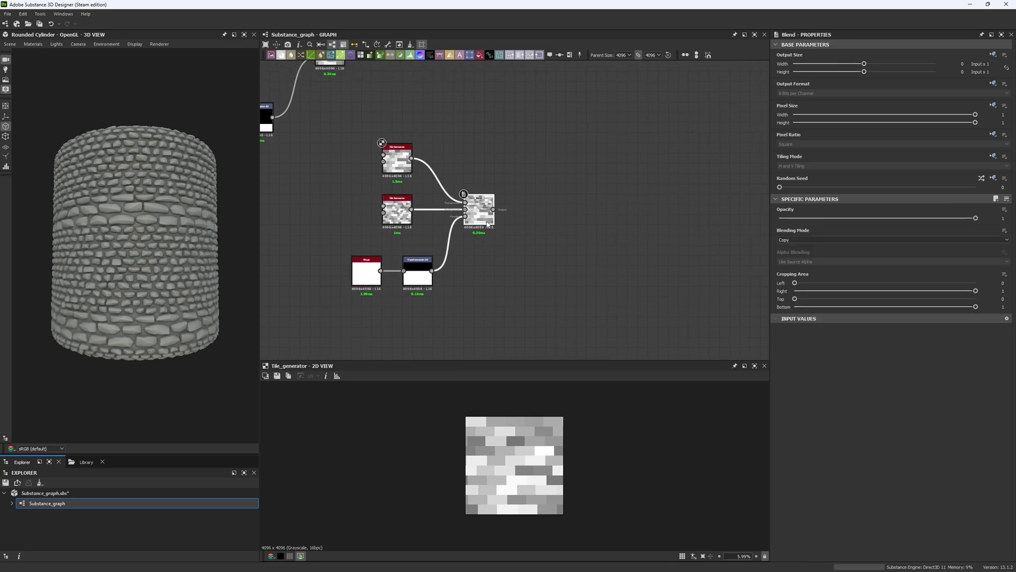
{"action": "key", "text": "space"}
{"action": "type", "text": "edge"}
{"action": "left_click", "coordinate": [513, 238]}
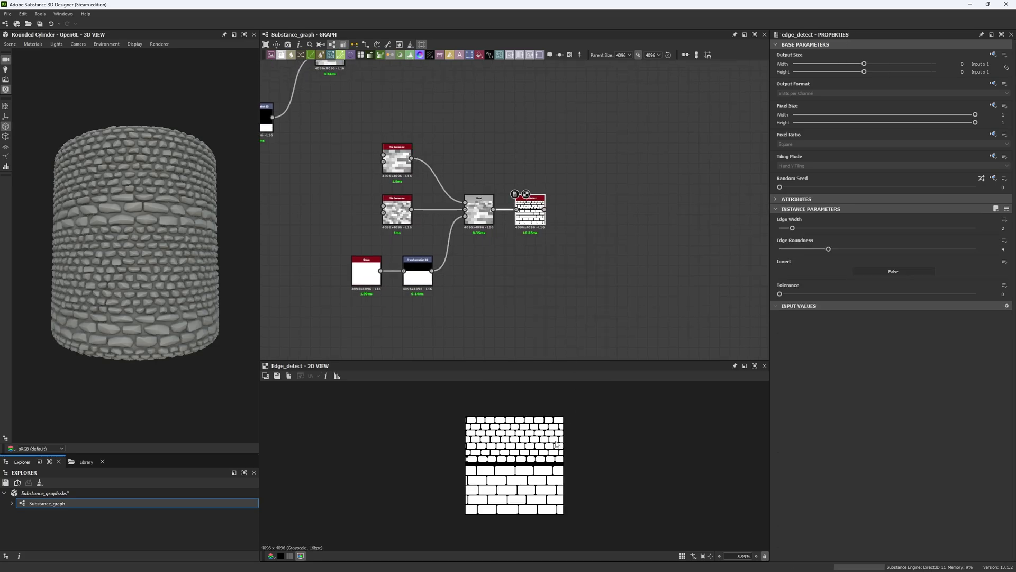
{"action": "scroll", "coordinate": [508, 468], "scroll_direction": "up", "scroll_amount": 3}
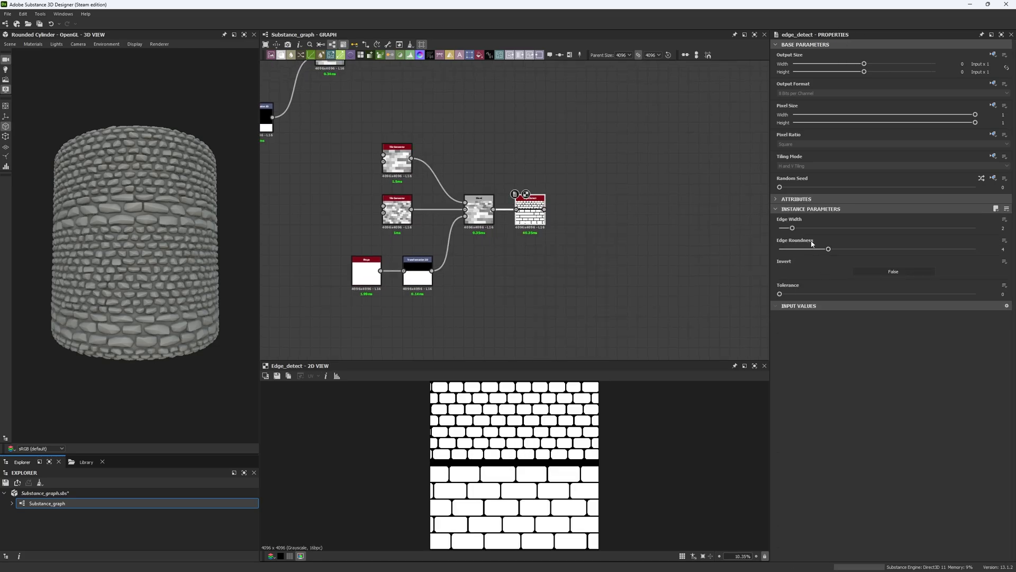
- Set the Edge Detect node's Edge Roundness to 1.39
{"action": "left_click_drag", "start_coordinate": [812, 245], "coordinate": [792, 249]}
{"action": "scroll", "coordinate": [482, 495], "scroll_direction": "up", "scroll_amount": 3}
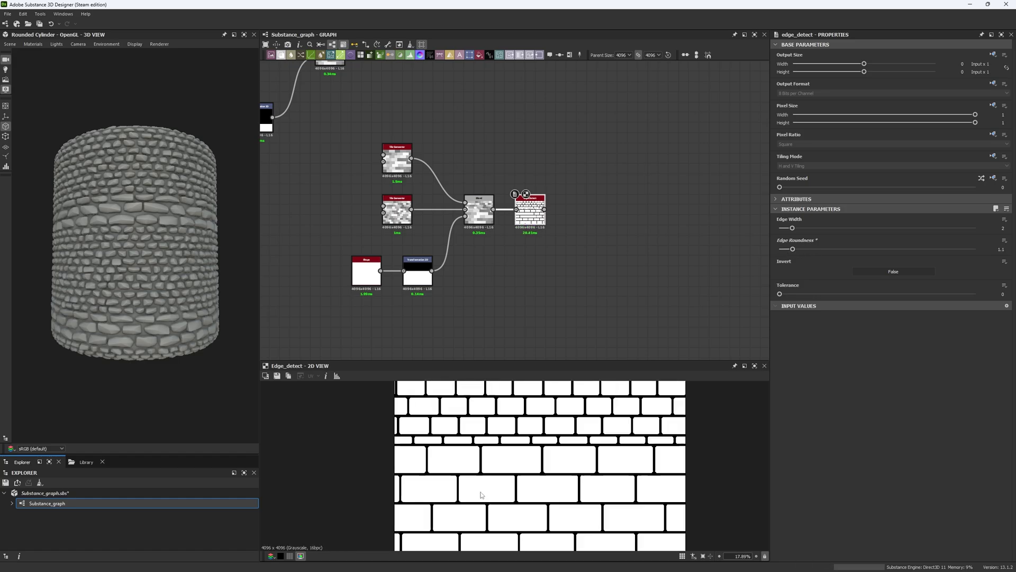
{"action": "scroll", "coordinate": [482, 494], "scroll_direction": "up", "scroll_amount": 2}
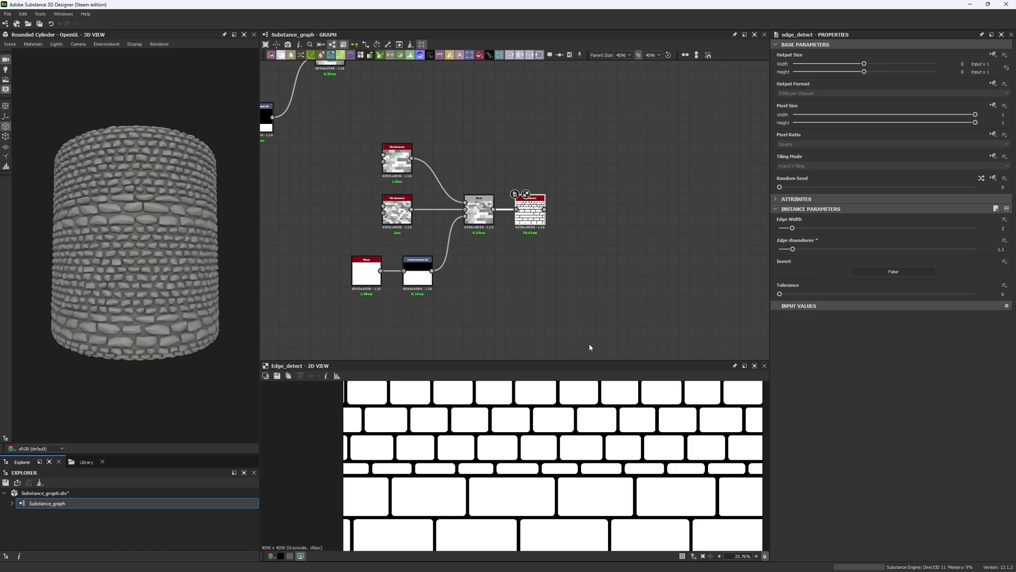
{"action": "left_click_drag", "start_coordinate": [786, 251], "coordinate": [796, 249]}
- Delete the older unused brick-blend node group and widen the gap between the new Blend group and its Edge Detect node
{"action": "scroll", "coordinate": [574, 250], "scroll_direction": "down", "scroll_amount": 3}
{"action": "left_click_drag", "start_coordinate": [582, 263], "coordinate": [666, 263]}
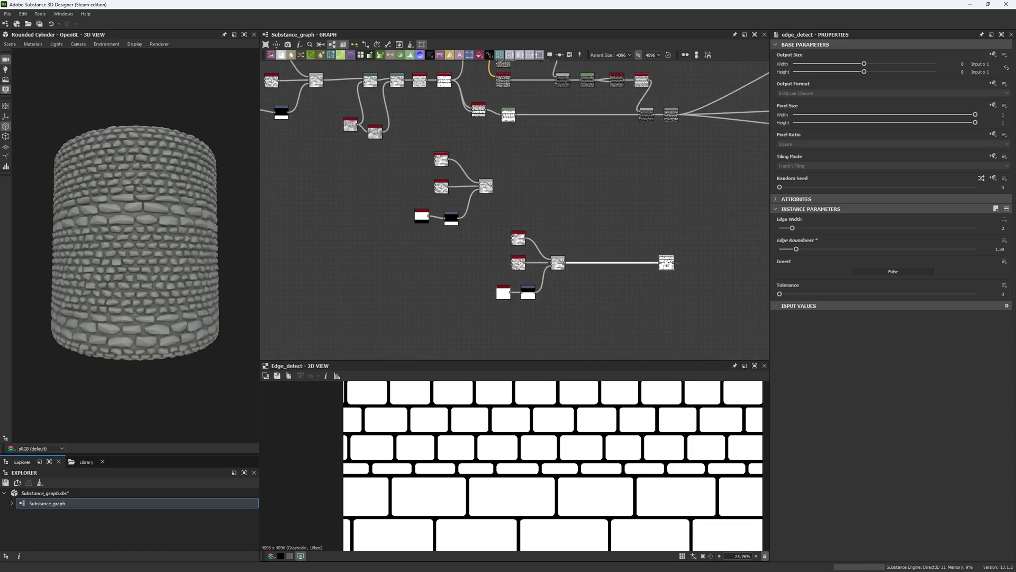
{"action": "left_click_drag", "start_coordinate": [409, 162], "coordinate": [537, 302]}
{"action": "key", "text": "Delete"}
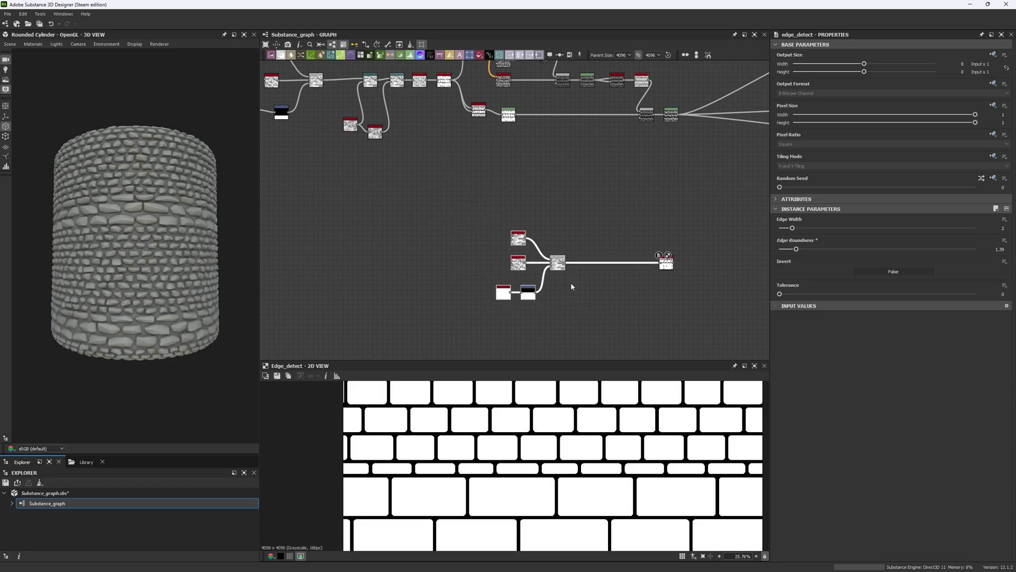
{"action": "left_click_drag", "start_coordinate": [557, 263], "coordinate": [523, 262]}
{"action": "double_click", "coordinate": [523, 262]}
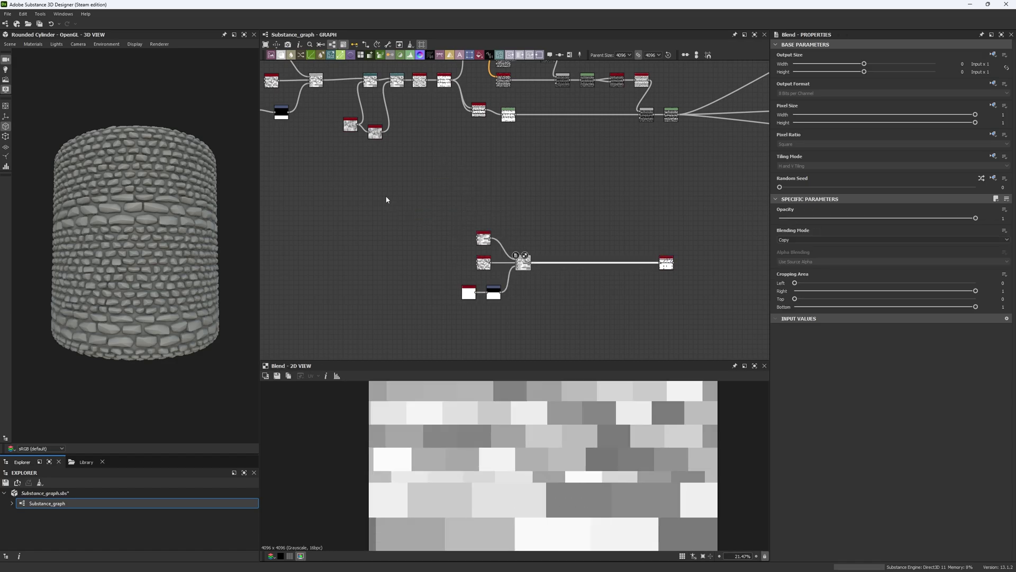
- Copy the Directional Warp, Warp, Clouds 2 and Blur HQ Grayscale nodes from the original chain and connect the new Blend output to Directional Warp
{"action": "middle_click_drag", "start_coordinate": [345, 92], "coordinate": [430, 243]}
{"action": "scroll", "coordinate": [431, 243], "scroll_direction": "up", "scroll_amount": 5}
{"action": "left_click_drag", "start_coordinate": [431, 176], "coordinate": [558, 319]}
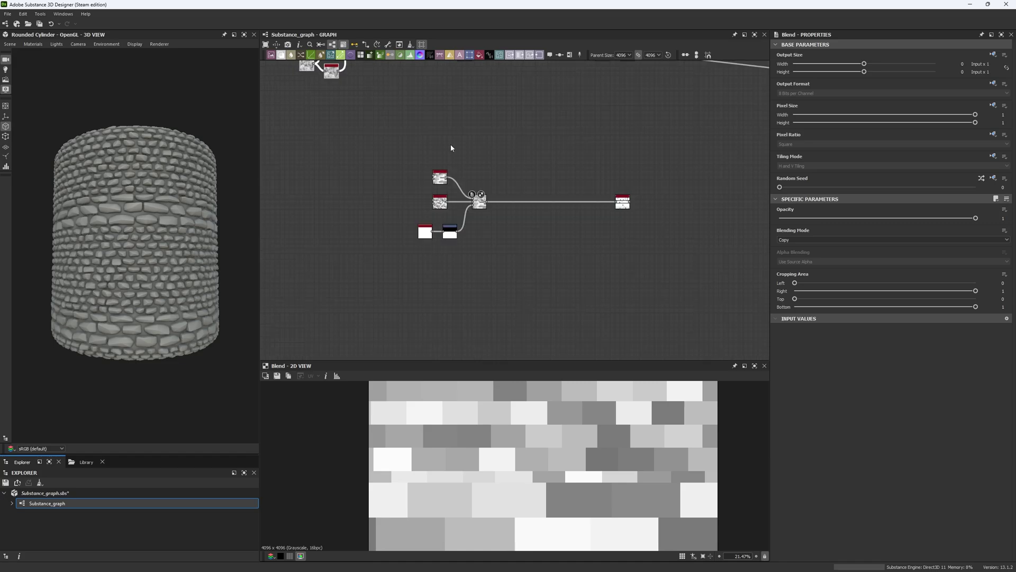
{"action": "scroll", "coordinate": [558, 243], "scroll_direction": "up", "scroll_amount": 2}
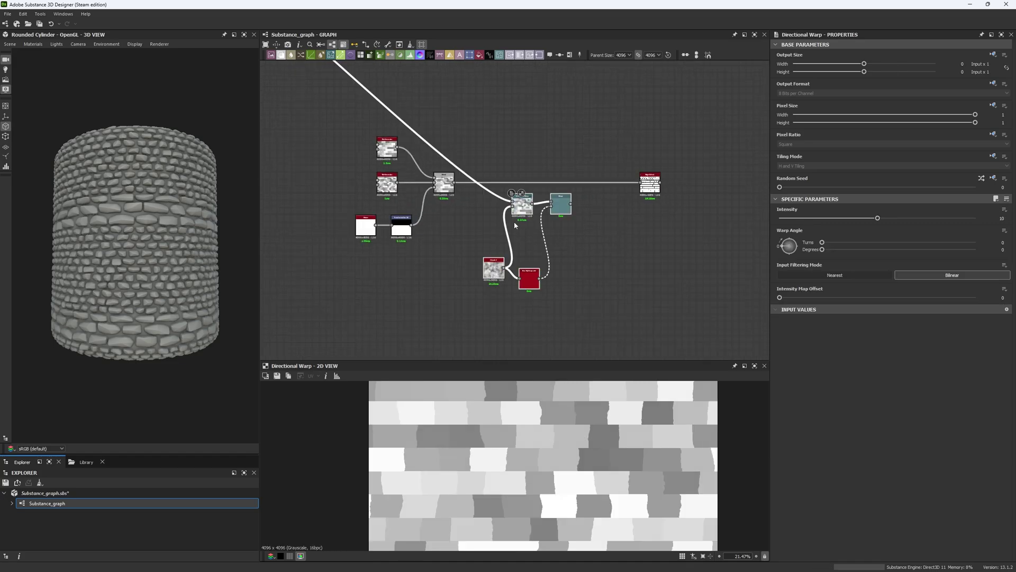
{"action": "scroll", "coordinate": [513, 221], "scroll_direction": "up", "scroll_amount": 4}
{"action": "left_click_drag", "start_coordinate": [391, 158], "coordinate": [388, 147]}
{"action": "scroll", "coordinate": [598, 146], "scroll_direction": "up", "scroll_amount": 1}
{"action": "middle_click_drag", "start_coordinate": [596, 148], "coordinate": [466, 150]}
{"action": "scroll", "coordinate": [467, 151], "scroll_direction": "down", "scroll_amount": 1}
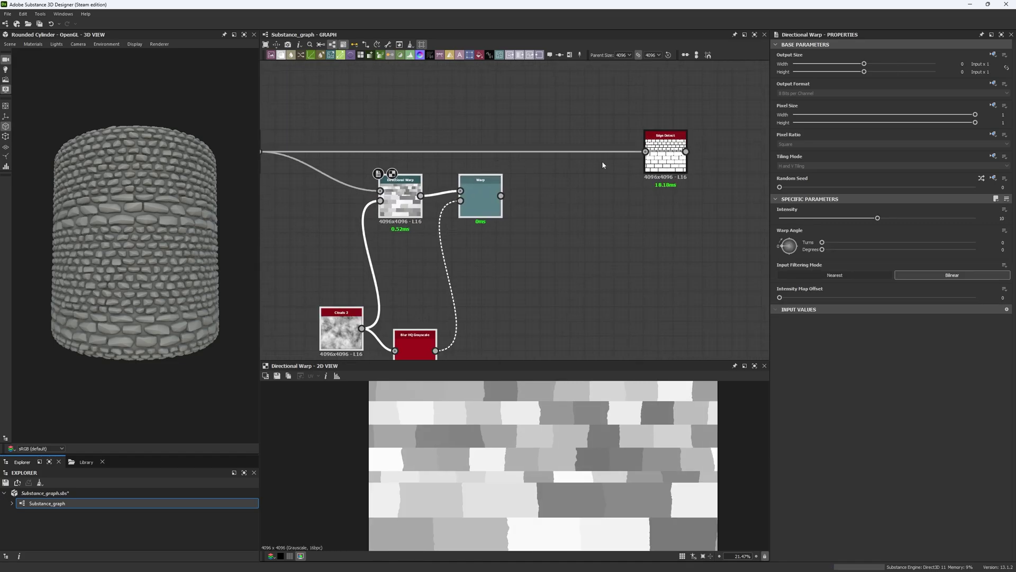
- Connect the copied Warp node's output to the Edge Detect node and line the warp nodes up between Blend and Edge Detect
{"action": "left_click_drag", "start_coordinate": [499, 189], "coordinate": [501, 195]}
{"action": "left_click_drag", "start_coordinate": [396, 145], "coordinate": [478, 172]}
{"action": "double_click", "coordinate": [479, 172]}
{"action": "left_click_drag", "start_coordinate": [665, 159], "coordinate": [606, 172]}
{"action": "middle_click_drag", "start_coordinate": [500, 241], "coordinate": [566, 238]}
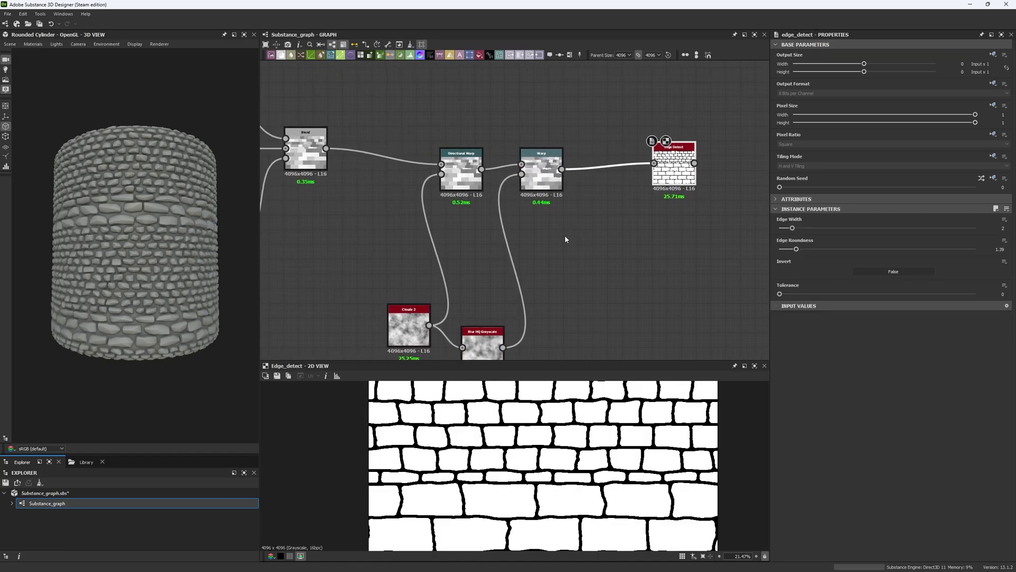
- Examine the outputs of the Clouds 2, Blur HQ Grayscale, Directional Warp and Warp nodes
{"action": "left_click", "coordinate": [459, 170]}
{"action": "double_click", "coordinate": [549, 185]}
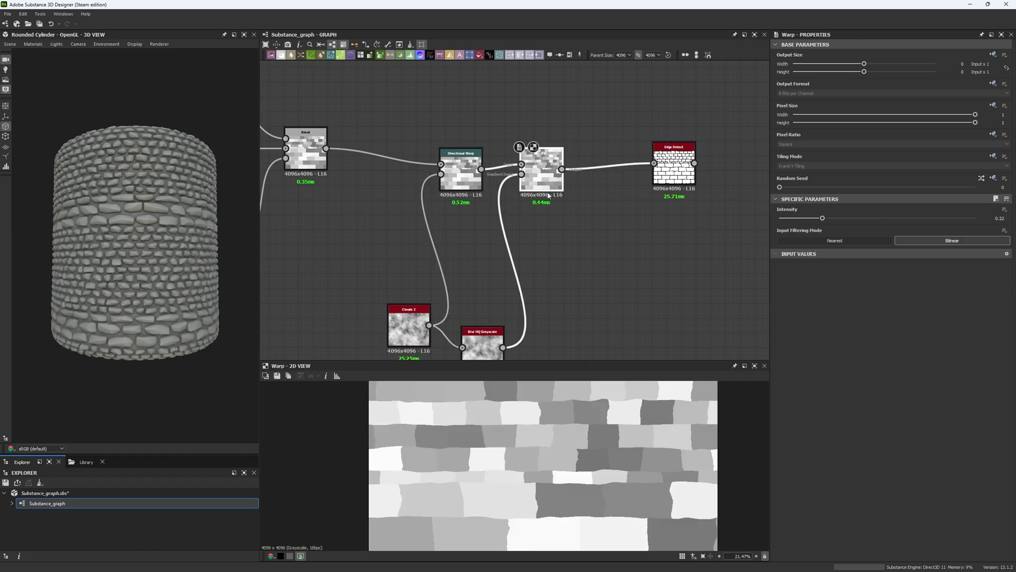
{"action": "left_click_drag", "start_coordinate": [422, 341], "coordinate": [407, 355]}
{"action": "double_click", "coordinate": [405, 351]}
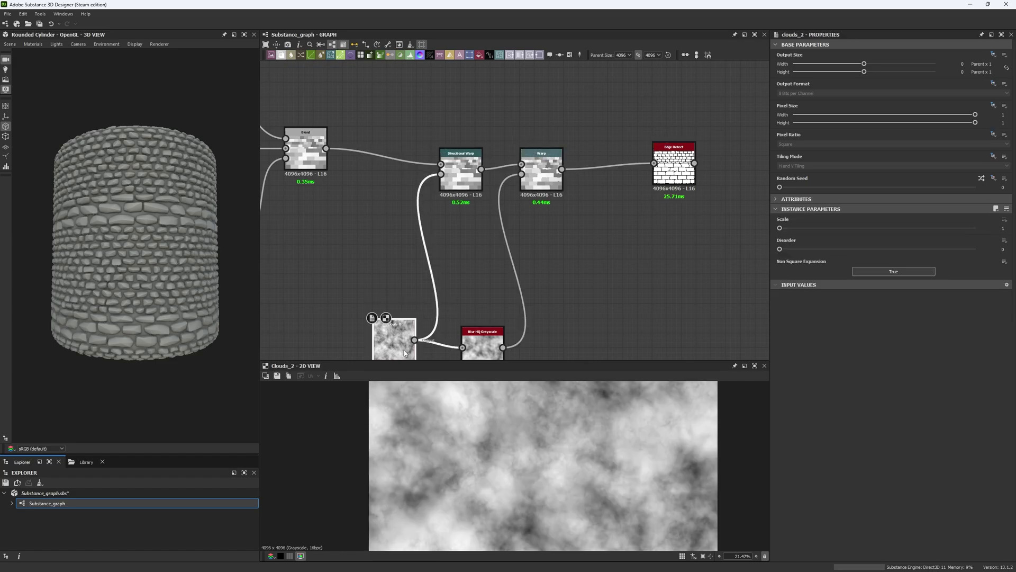
{"action": "double_click", "coordinate": [472, 343]}
{"action": "double_click", "coordinate": [462, 177]}
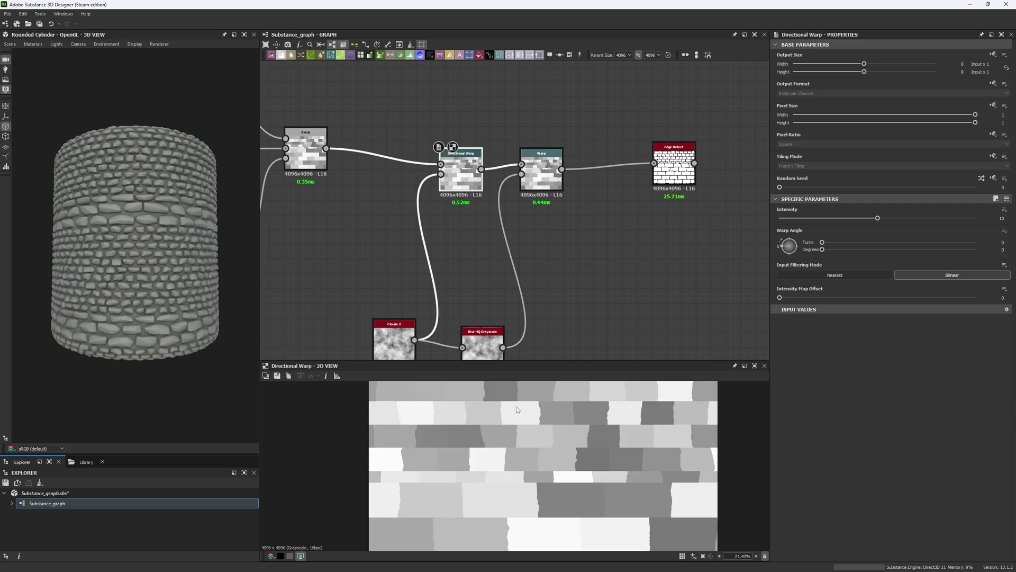
{"action": "double_click", "coordinate": [541, 177]}
- Lower the Directional Warp intensity to 6.38 and inspect the brick edges in the Edge Detect node, moved closer to Warp
{"action": "left_click", "coordinate": [473, 185]}
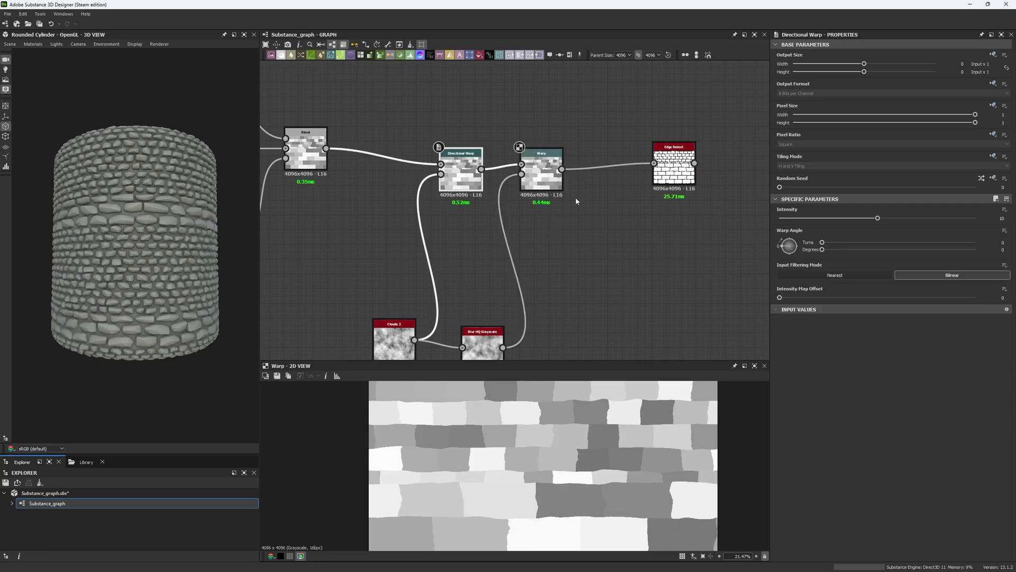
{"action": "left_click_drag", "start_coordinate": [868, 223], "coordinate": [842, 219]}
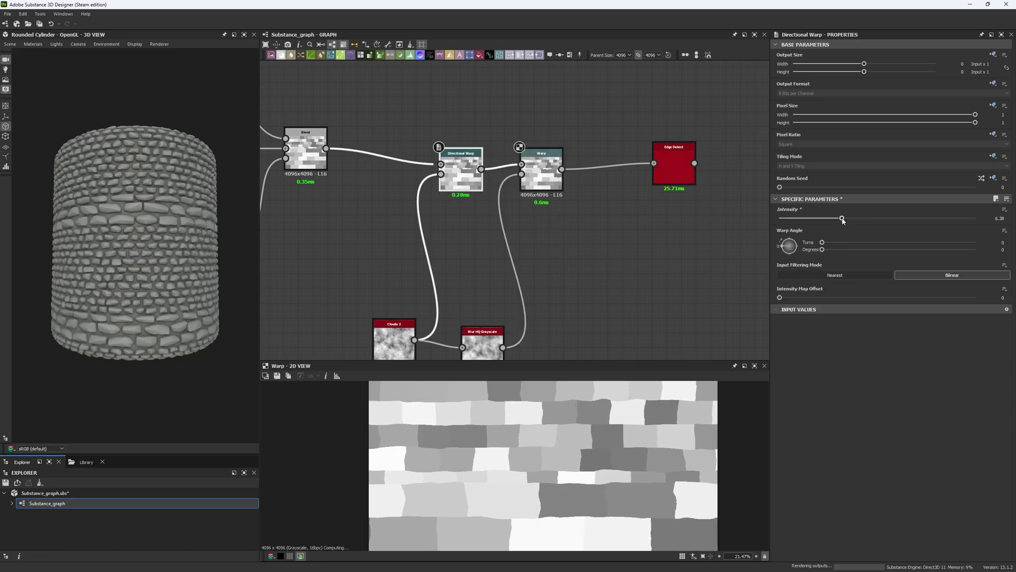
{"action": "double_click", "coordinate": [675, 168]}
{"action": "left_click_drag", "start_coordinate": [674, 169], "coordinate": [630, 176]}
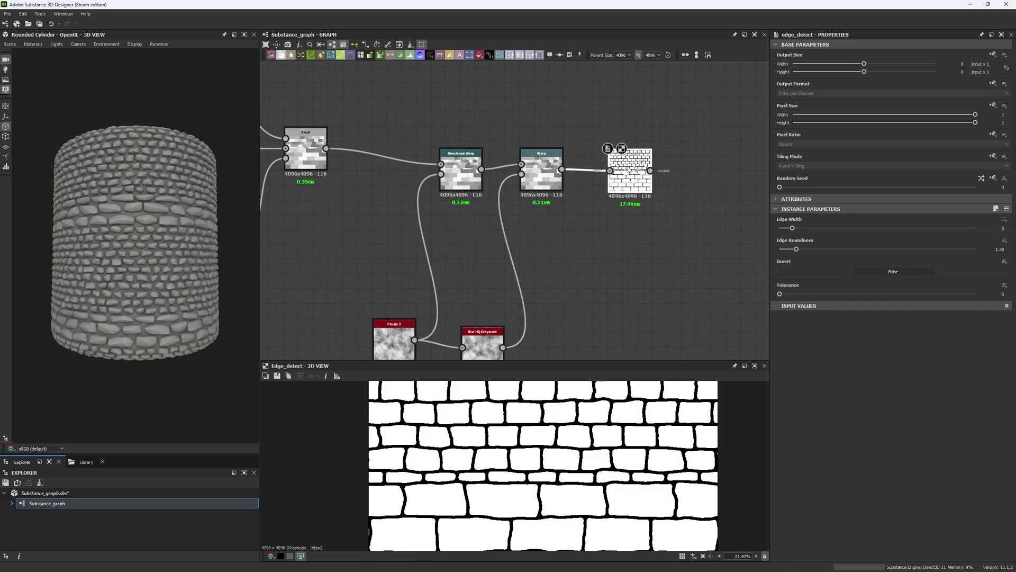
{"action": "scroll", "coordinate": [540, 455], "scroll_direction": "down", "scroll_amount": 2}
{"action": "middle_click_drag", "start_coordinate": [540, 455], "coordinate": [533, 453]}
{"action": "scroll", "coordinate": [533, 453], "scroll_direction": "down", "scroll_amount": 6}
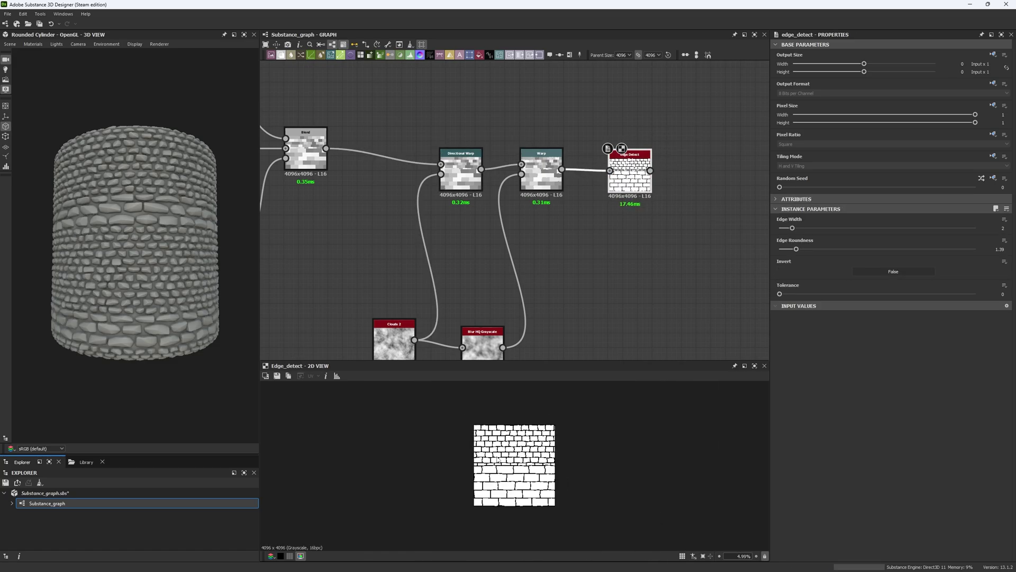
{"action": "scroll", "coordinate": [498, 502], "scroll_direction": "up", "scroll_amount": 5}
{"action": "scroll", "coordinate": [541, 258], "scroll_direction": "down", "scroll_amount": 4}
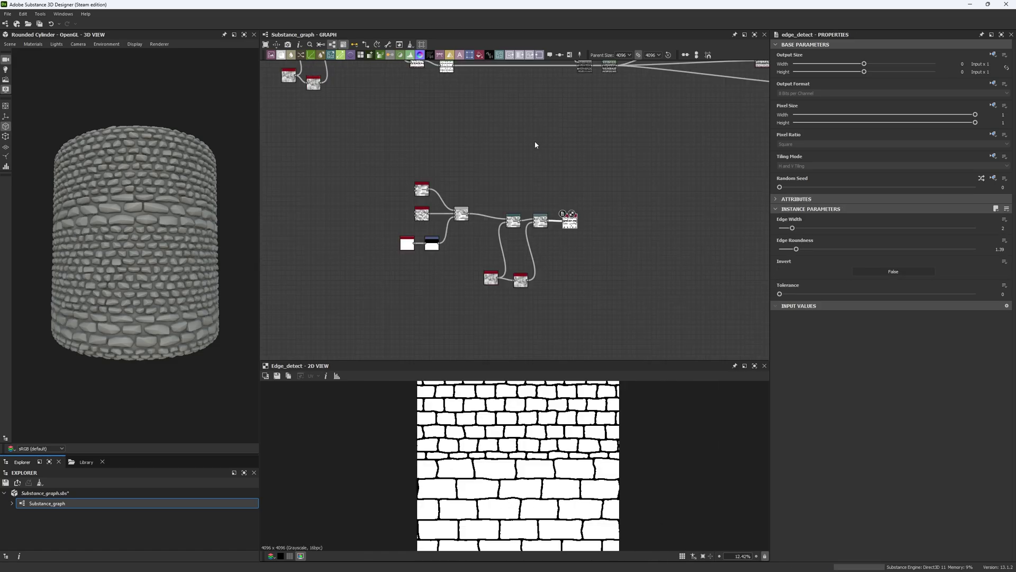
- Add a Flood Fill node connected to the Edge Detect output
{"action": "middle_click_drag", "start_coordinate": [534, 144], "coordinate": [516, 259]}
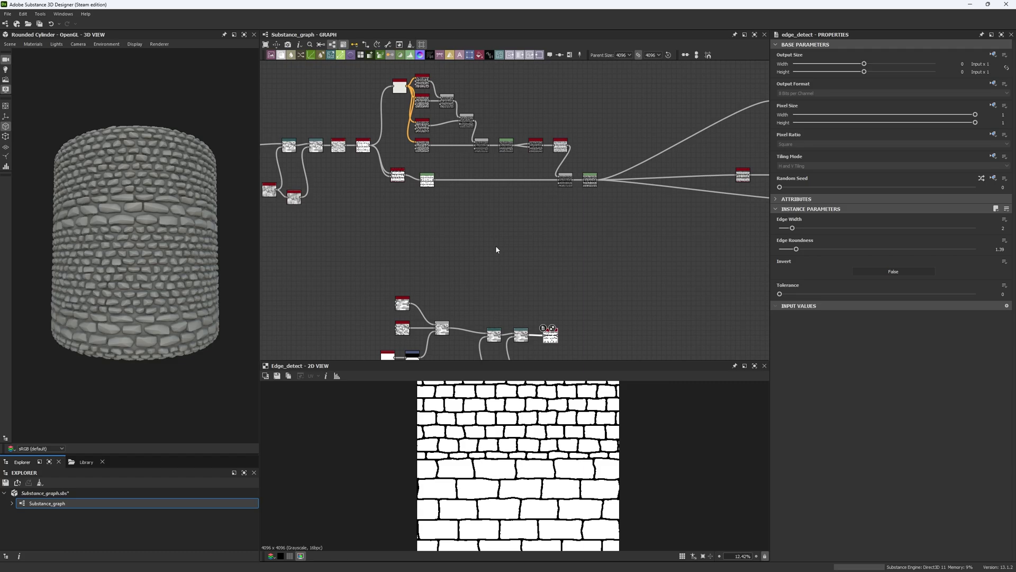
{"action": "middle_click_drag", "start_coordinate": [510, 241], "coordinate": [454, 151]}
{"action": "scroll", "coordinate": [511, 293], "scroll_direction": "up", "scroll_amount": 3}
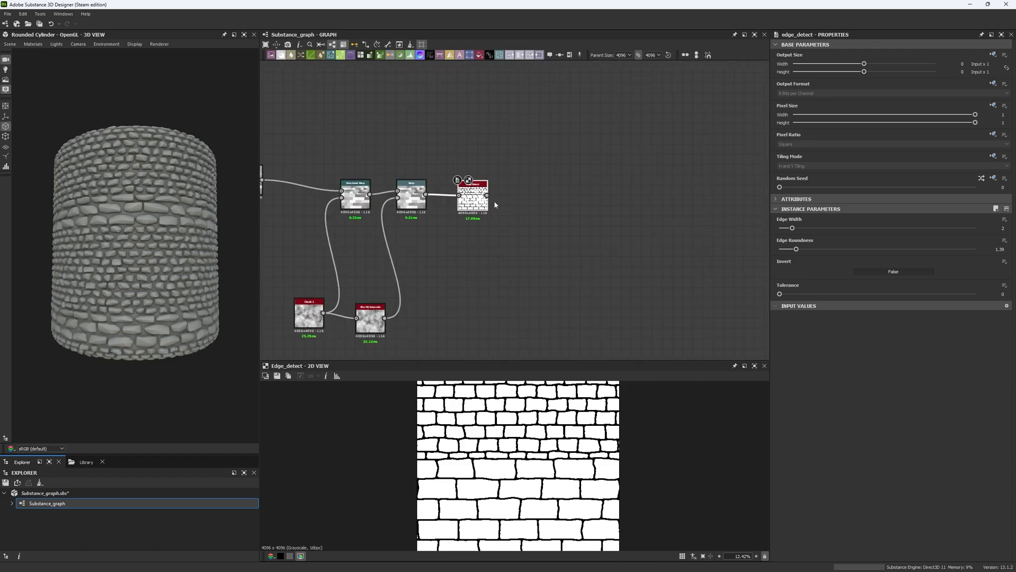
{"action": "left_click_drag", "start_coordinate": [507, 183], "coordinate": [509, 174]}
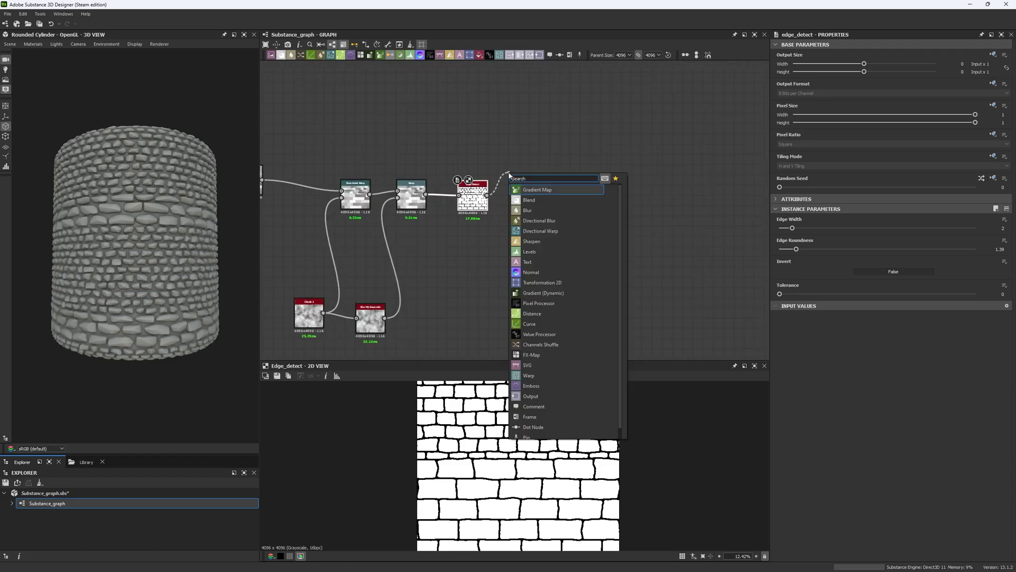
{"action": "type", "text": "floo"}
{"action": "key", "text": "Return"}
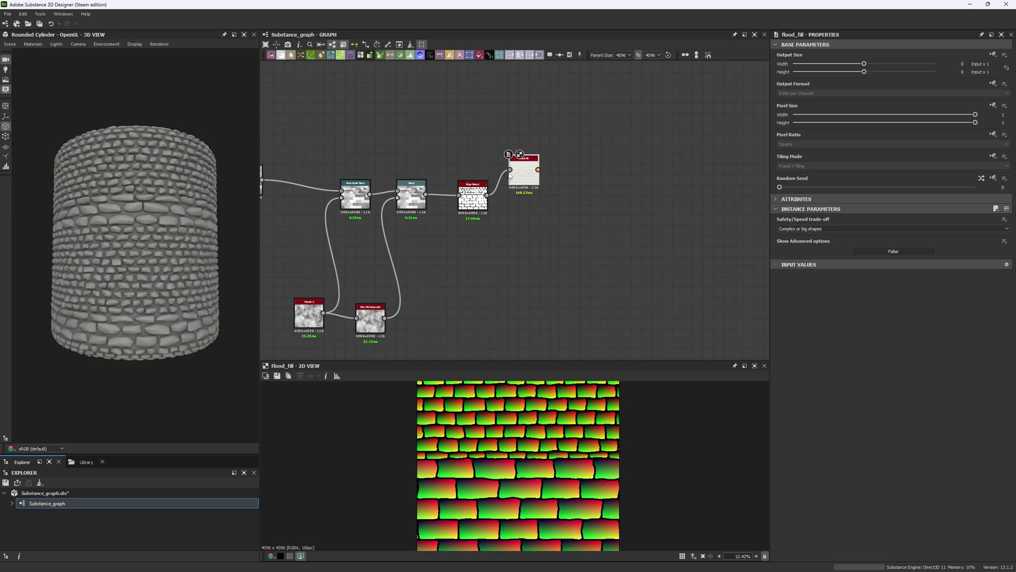
- Add a Flood Fill to Gradient node after Flood Fill and set its Angle Variation to 1
{"action": "key", "text": "space"}
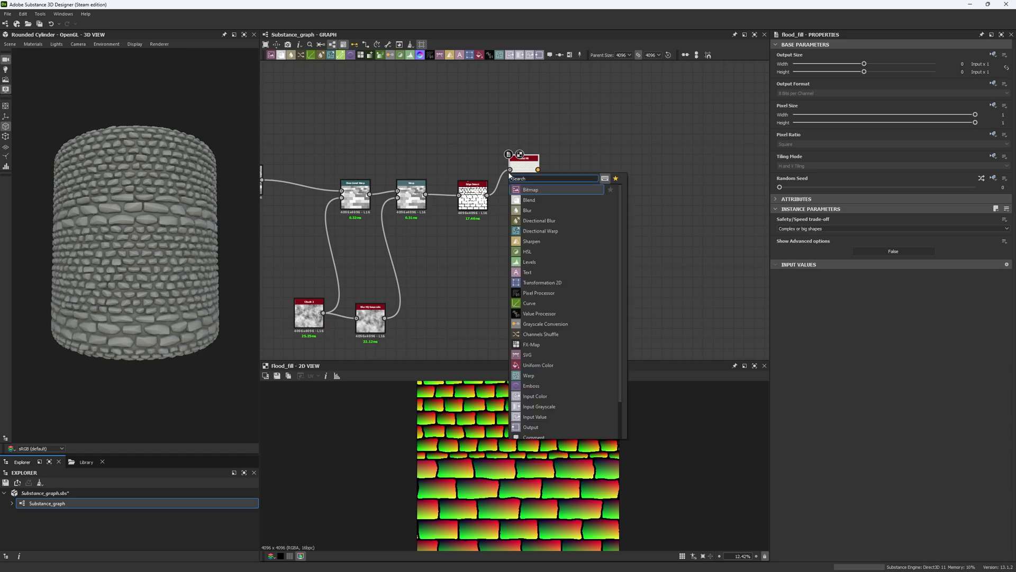
{"action": "type", "text": "floo"}
{"action": "left_click", "coordinate": [550, 210]}
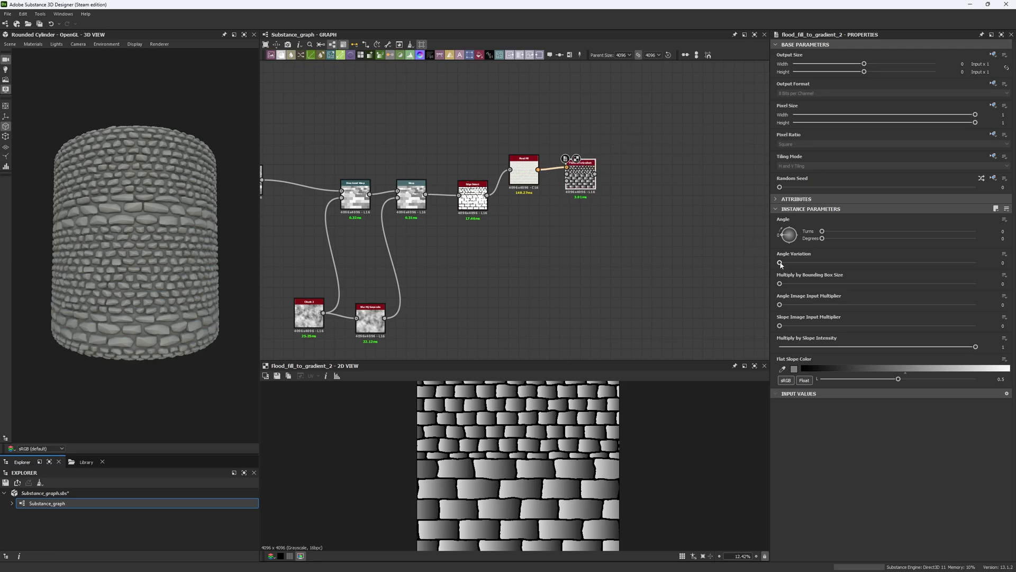
{"action": "left_click_drag", "start_coordinate": [780, 264], "coordinate": [975, 262]}
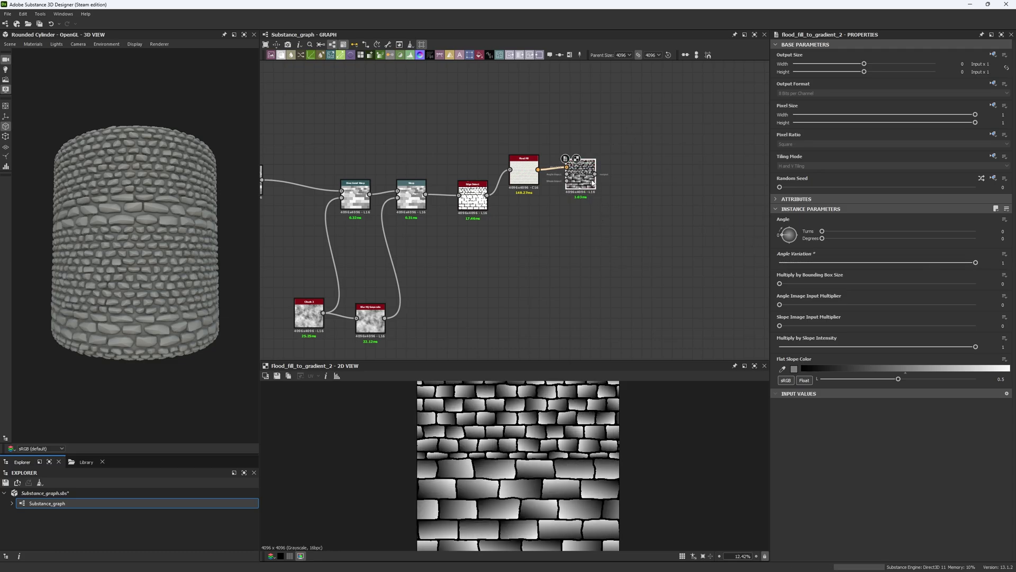
- Duplicate the Flood Fill to Gradient node three times, keeping each copy linked to the Flood Fill output
{"action": "key", "text": "ctrl+d"}
{"action": "key", "text": "ctrl+d"}
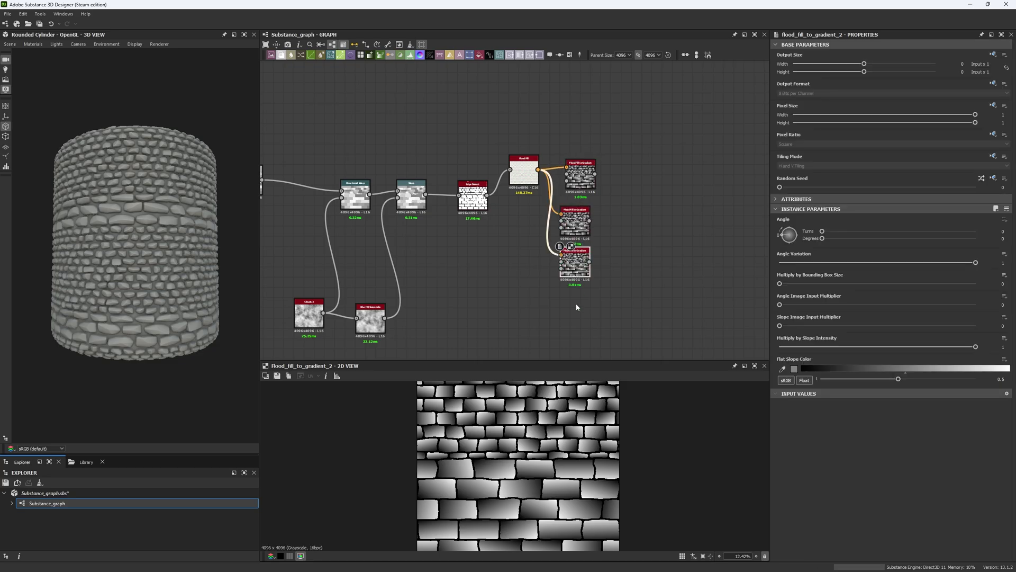
{"action": "key", "text": "ctrl+d"}
- Set the Random Seed of the three Flood Fill to Gradient copies to 1, 2 and 3
{"action": "left_click_drag", "start_coordinate": [780, 188], "coordinate": [798, 188]}
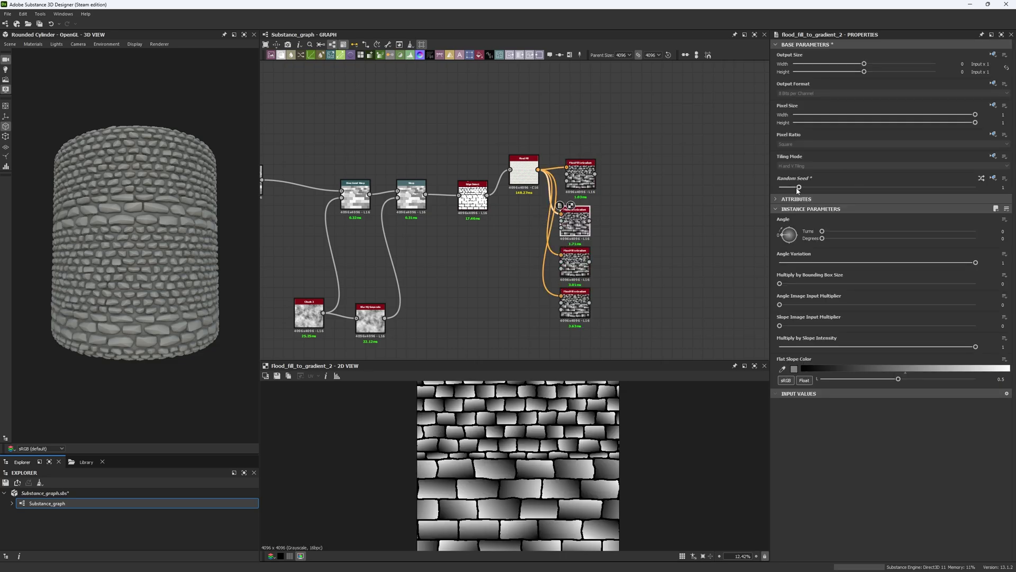
{"action": "double_click", "coordinate": [580, 253]}
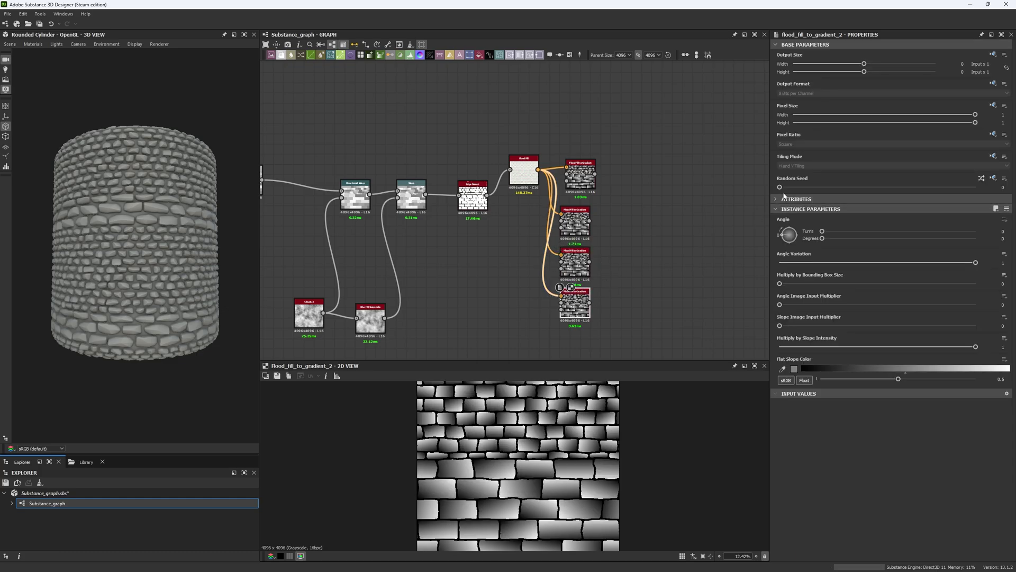
{"action": "left_click_drag", "start_coordinate": [780, 188], "coordinate": [799, 188]}
{"action": "double_click", "coordinate": [581, 220]}
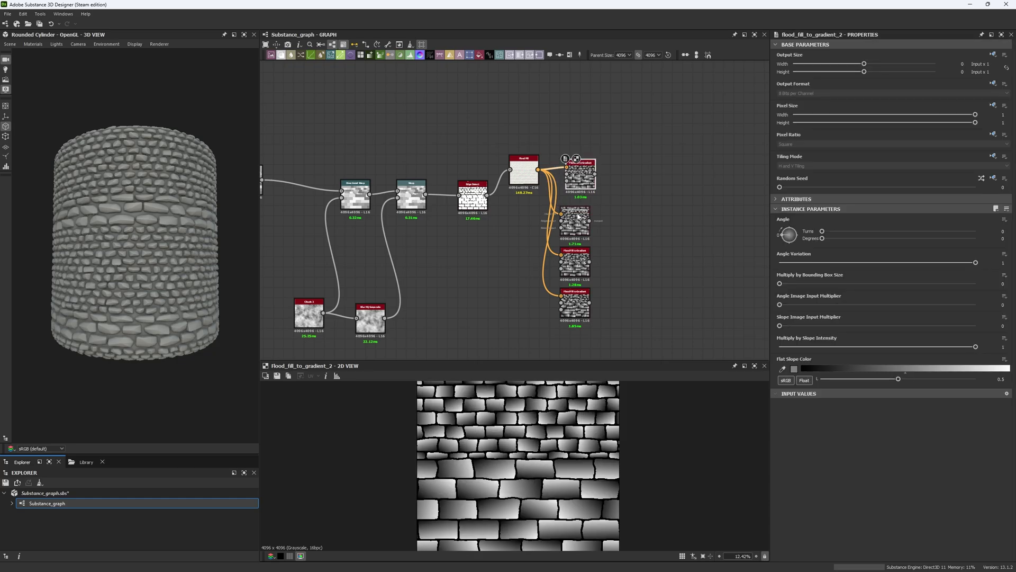
{"action": "double_click", "coordinate": [573, 261]}
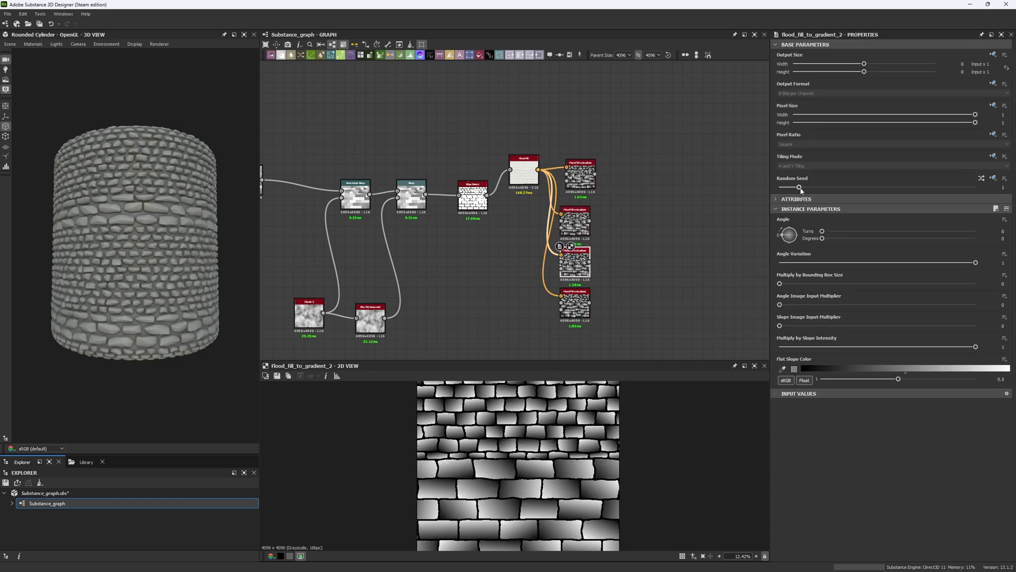
{"action": "left_click", "coordinate": [818, 188]}
{"action": "double_click", "coordinate": [575, 300]}
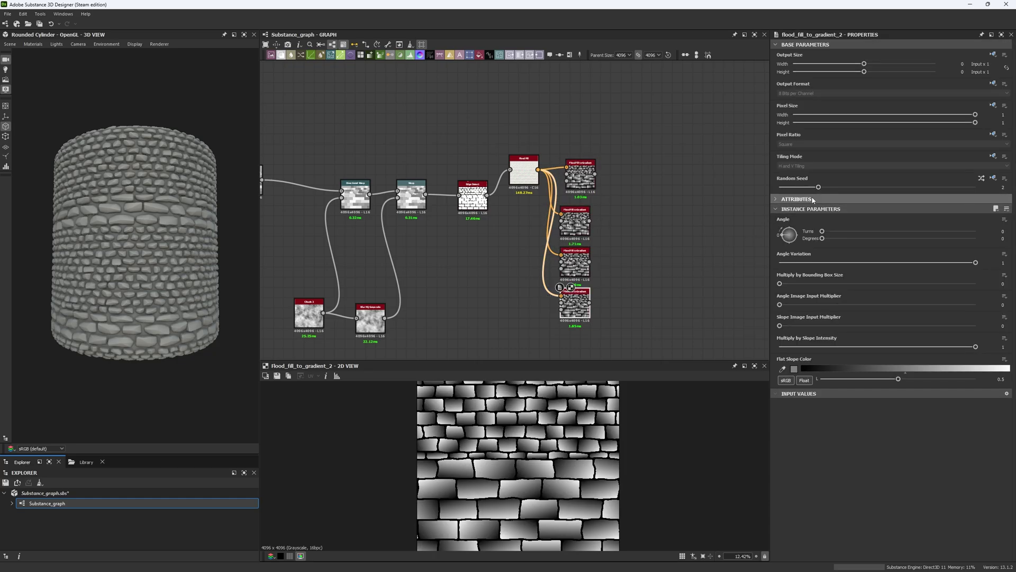
{"action": "left_click_drag", "start_coordinate": [823, 186], "coordinate": [835, 190]}
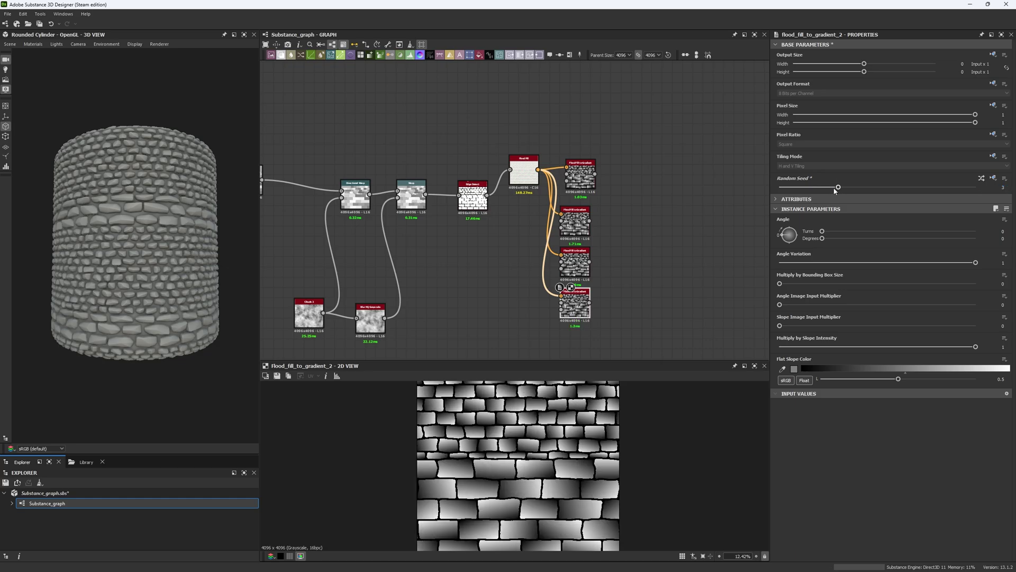
- Align the three duplicated Flood Fill to Gradient nodes in a column beneath the original
{"action": "left_click_drag", "start_coordinate": [580, 220], "coordinate": [585, 209]}
{"action": "left_click_drag", "start_coordinate": [579, 258], "coordinate": [584, 249]}
{"action": "left_click_drag", "start_coordinate": [580, 299], "coordinate": [583, 289]}
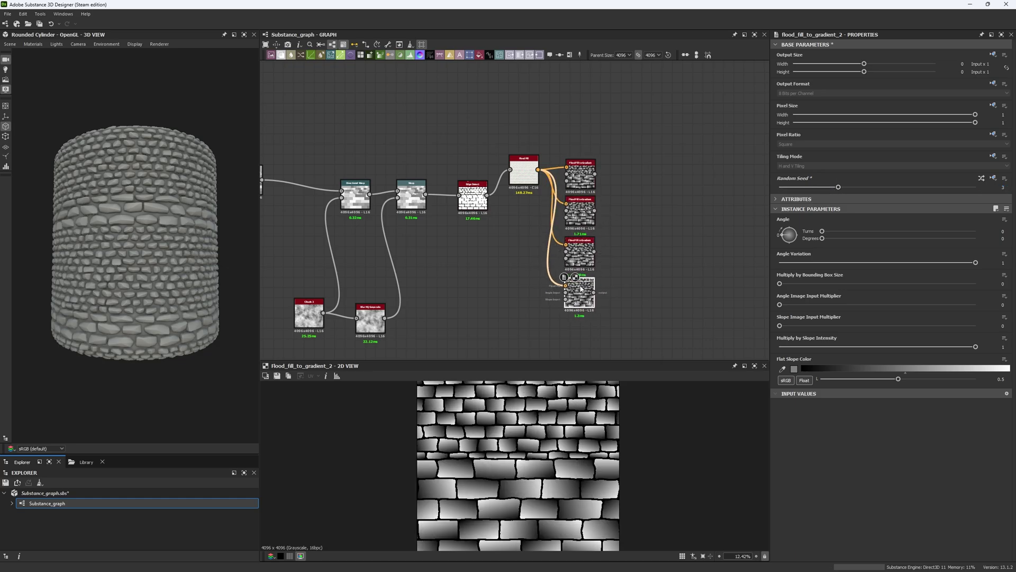
- Add a Blend node combining the first two Flood Fill to Gradient outputs, with Blending Mode set to Min (Darken)
{"action": "left_click", "coordinate": [637, 180]}
{"action": "left_click_drag", "start_coordinate": [595, 210], "coordinate": [627, 203]}
{"action": "left_click", "coordinate": [625, 243]}
{"action": "left_click", "coordinate": [793, 241]}
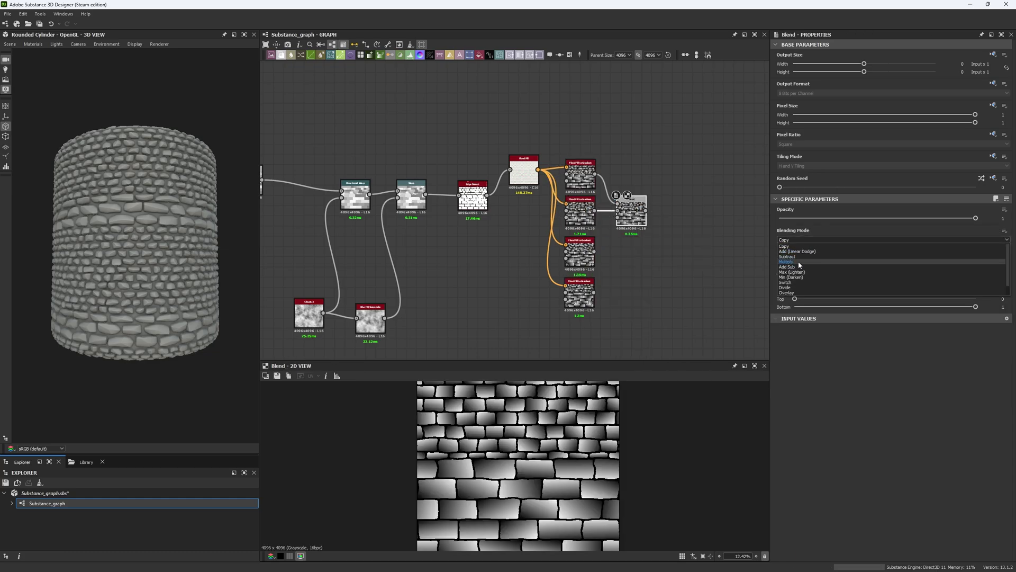
{"action": "left_click", "coordinate": [798, 275]}
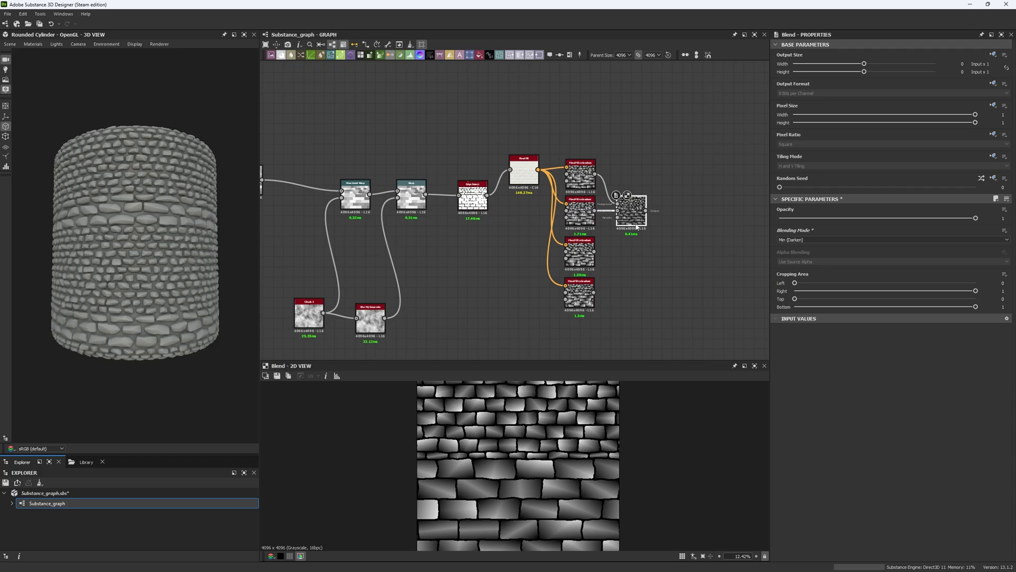
- Duplicate the Min (Darken) Blend twice in a chain, blending in the third and fourth Flood Fill to Gradient outputs
{"action": "key", "text": "ctrl+d"}
{"action": "left_click_drag", "start_coordinate": [684, 246], "coordinate": [694, 255]}
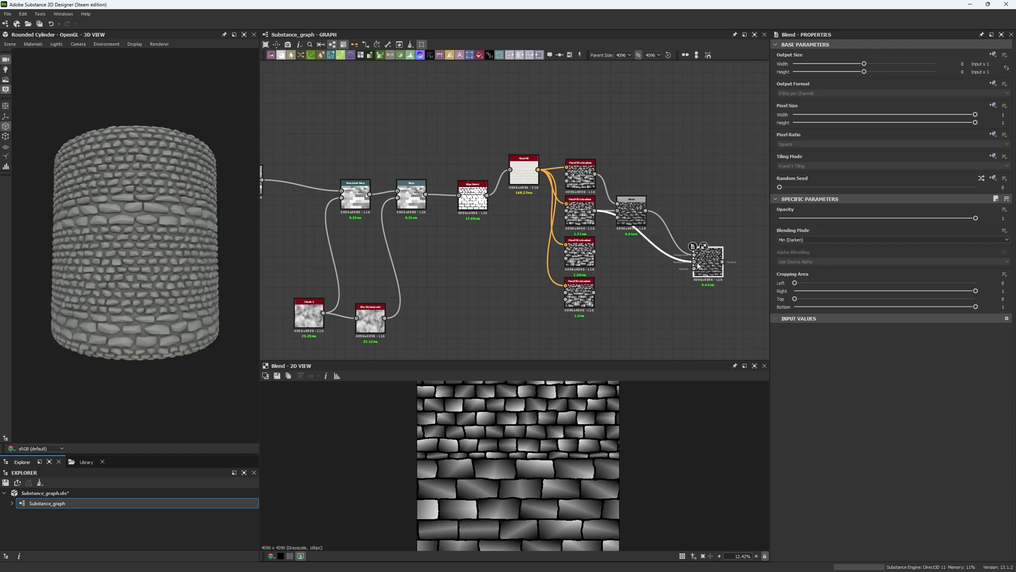
{"action": "left_click_drag", "start_coordinate": [631, 253], "coordinate": [595, 251]}
{"action": "middle_click_drag", "start_coordinate": [726, 279], "coordinate": [662, 252]}
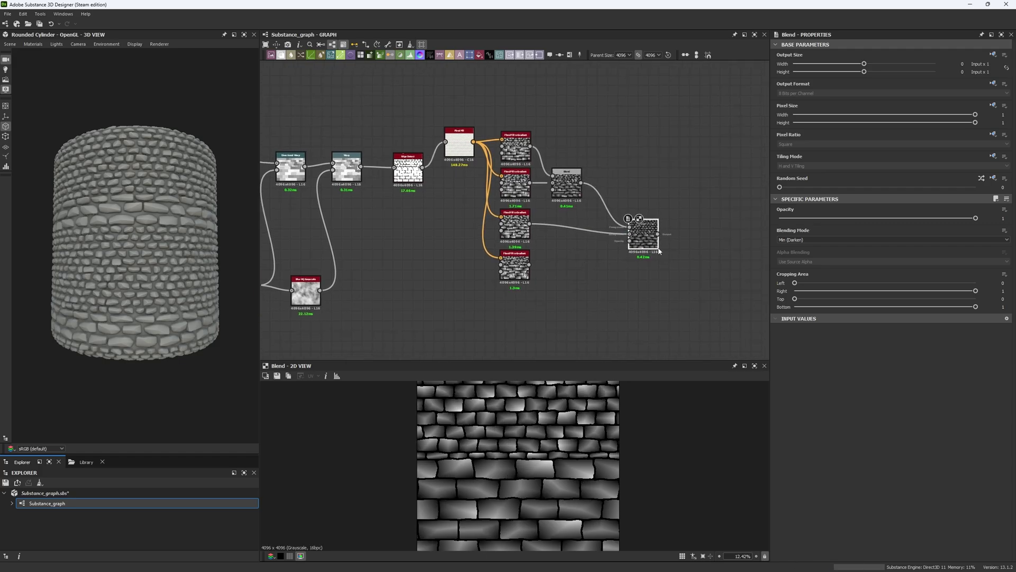
{"action": "key", "text": "ctrl+d"}
{"action": "scroll", "coordinate": [595, 284], "scroll_direction": "down", "scroll_amount": 6}
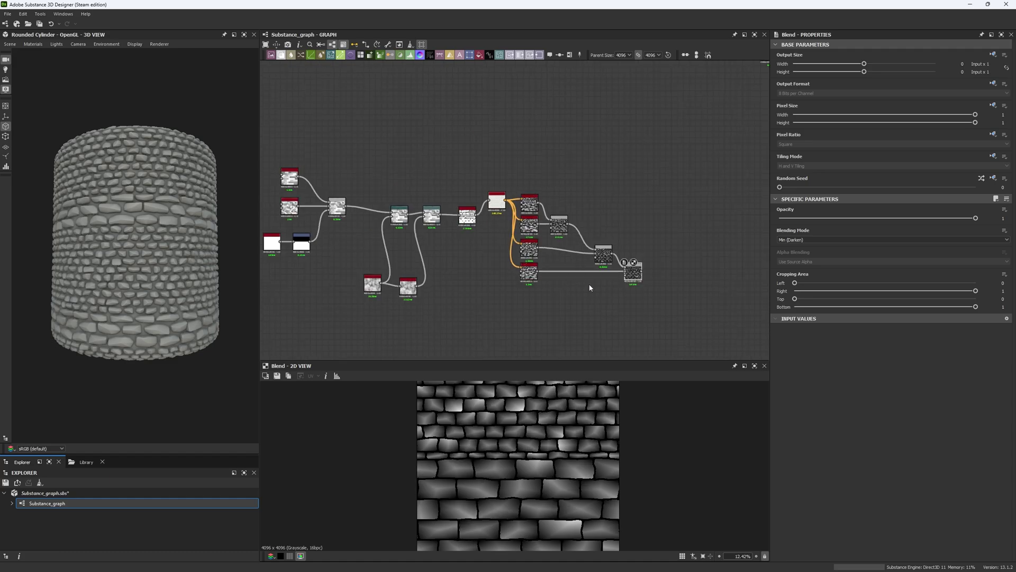
- Reposition the new node chain below the finished graph, reroute the material outputs to its last Blend node and inspect the cylinder
{"action": "left_click_drag", "start_coordinate": [421, 197], "coordinate": [672, 288]}
{"action": "left_click_drag", "start_coordinate": [663, 269], "coordinate": [569, 240]}
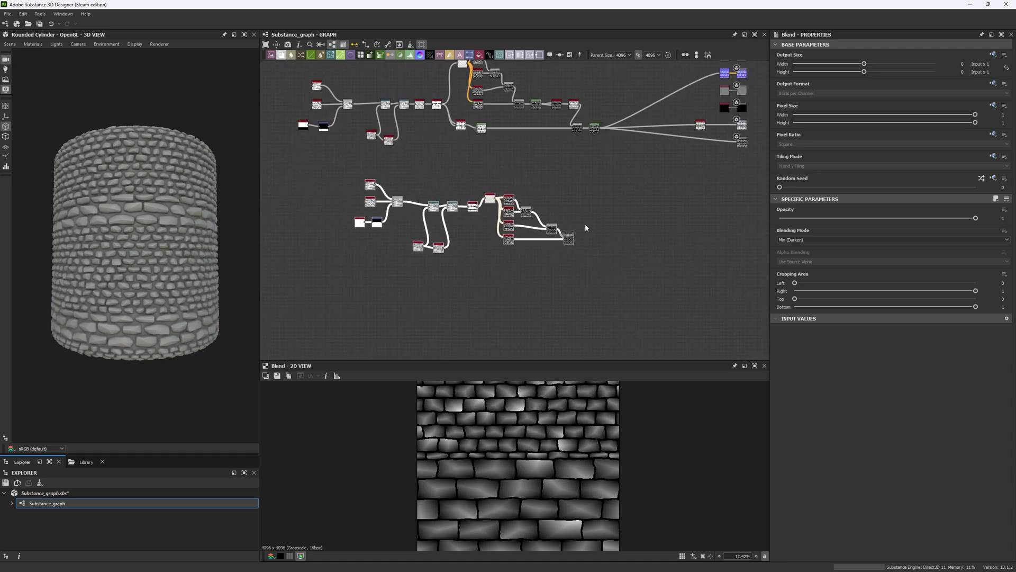
{"action": "scroll", "coordinate": [612, 156], "scroll_direction": "up", "scroll_amount": 1}
{"action": "left_click_drag", "start_coordinate": [597, 124], "coordinate": [563, 250], "text": "shift"}
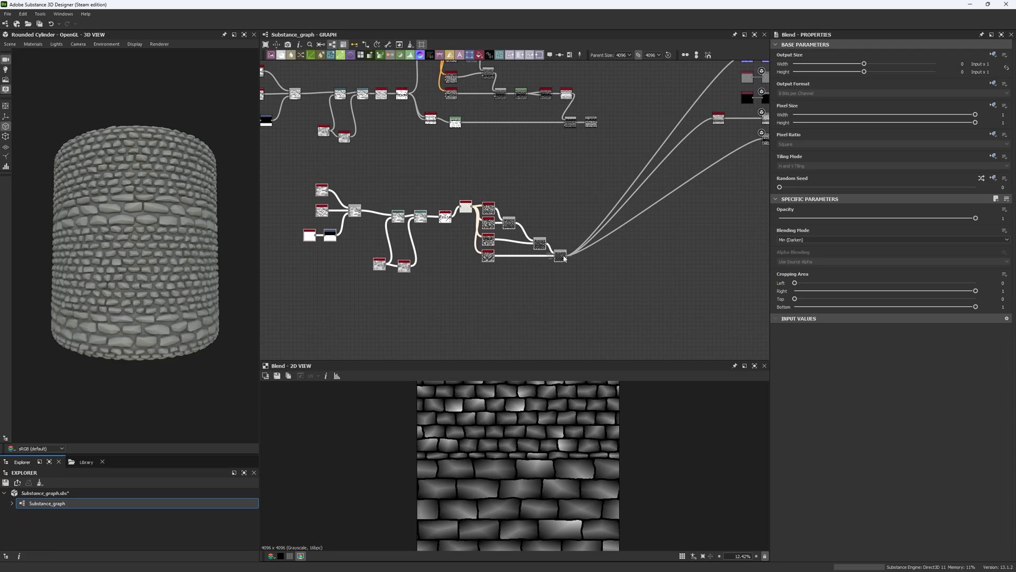
{"action": "left_click_drag", "start_coordinate": [168, 278], "coordinate": [164, 211]}
{"action": "scroll", "coordinate": [164, 222], "scroll_direction": "up", "scroll_amount": 3}
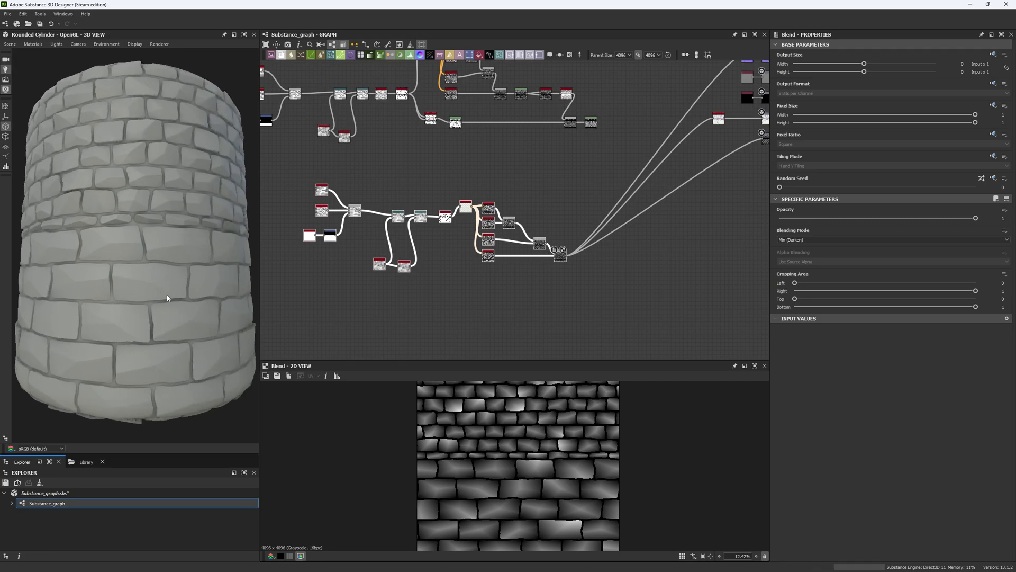
{"action": "right_click_drag", "start_coordinate": [168, 297], "coordinate": [177, 316], "text": "ctrl+shift"}
{"action": "scroll", "coordinate": [177, 317], "scroll_direction": "down", "scroll_amount": 3}
{"action": "scroll", "coordinate": [140, 247], "scroll_direction": "up", "scroll_amount": 7}
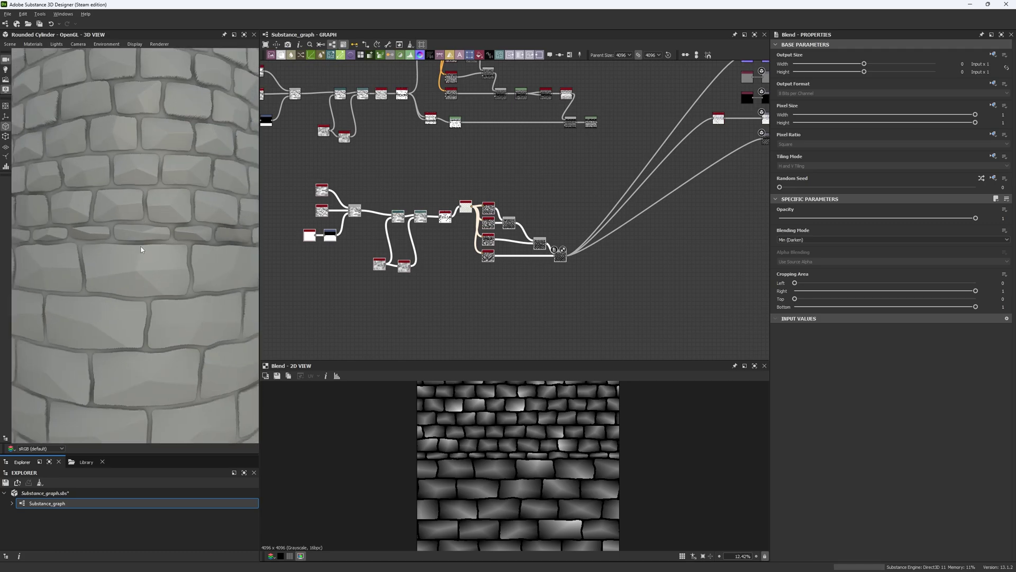
{"action": "scroll", "coordinate": [139, 328], "scroll_direction": "down", "scroll_amount": 10}
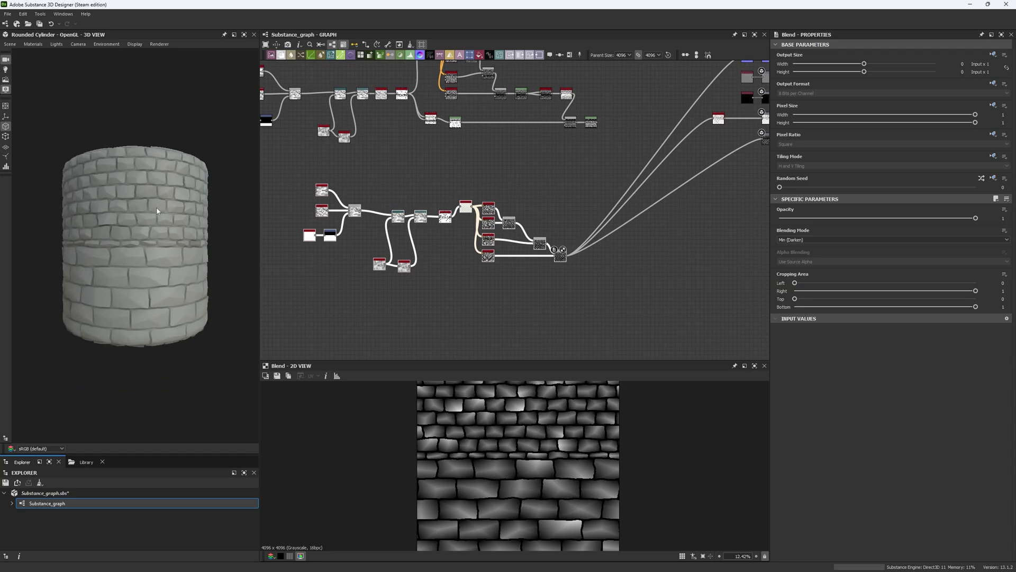
- Copy the Levels, Non-Uniform Blur Grayscale and Invert Grayscale nodes from the finished graph and paste them above the new Blend nodes
{"action": "middle_click_drag", "start_coordinate": [545, 223], "coordinate": [462, 273]}
{"action": "scroll", "coordinate": [466, 204], "scroll_direction": "up", "scroll_amount": 4}
{"action": "scroll", "coordinate": [462, 274], "scroll_direction": "down", "scroll_amount": 2}
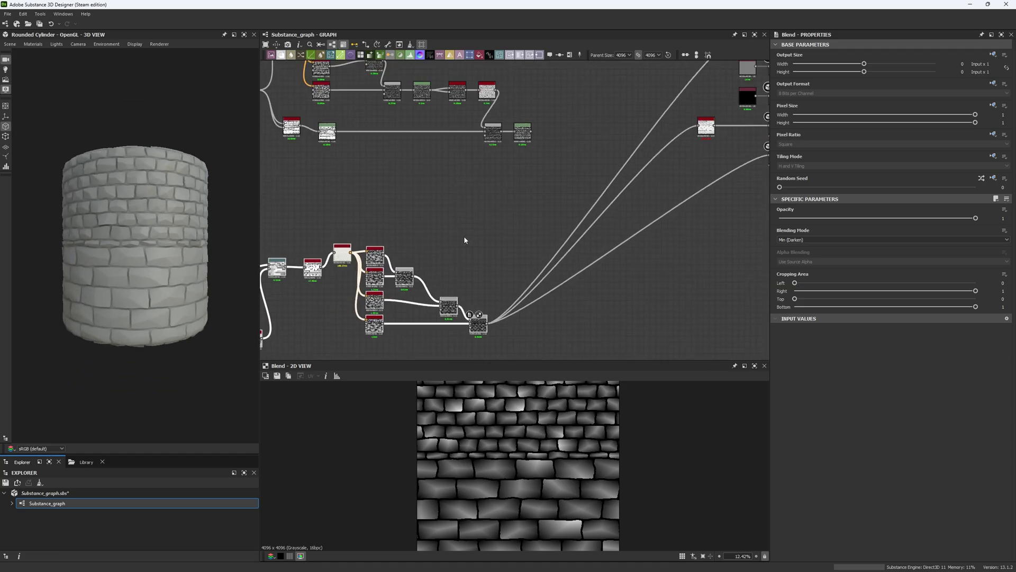
{"action": "middle_click_drag", "start_coordinate": [464, 236], "coordinate": [519, 262]}
{"action": "scroll", "coordinate": [362, 87], "scroll_direction": "up", "scroll_amount": 6}
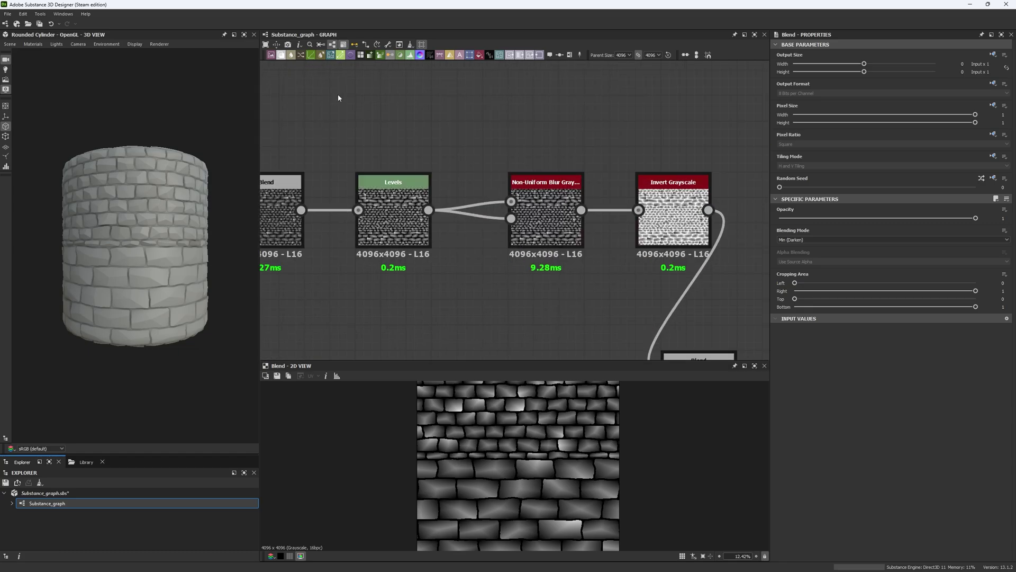
{"action": "left_click_drag", "start_coordinate": [379, 104], "coordinate": [643, 197]}
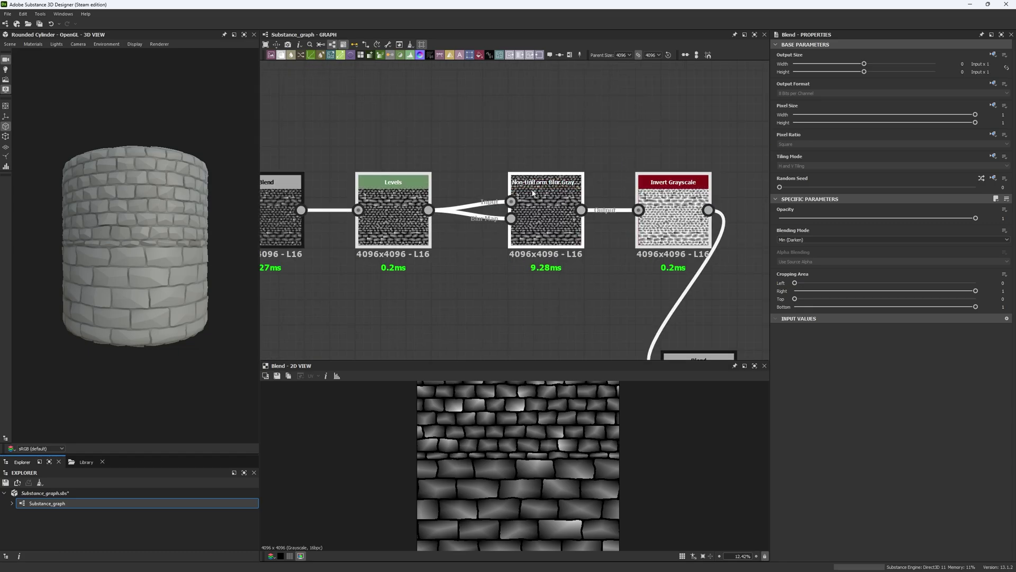
{"action": "scroll", "coordinate": [487, 292], "scroll_direction": "down", "scroll_amount": 6}
{"action": "scroll", "coordinate": [506, 194], "scroll_direction": "up", "scroll_amount": 2}
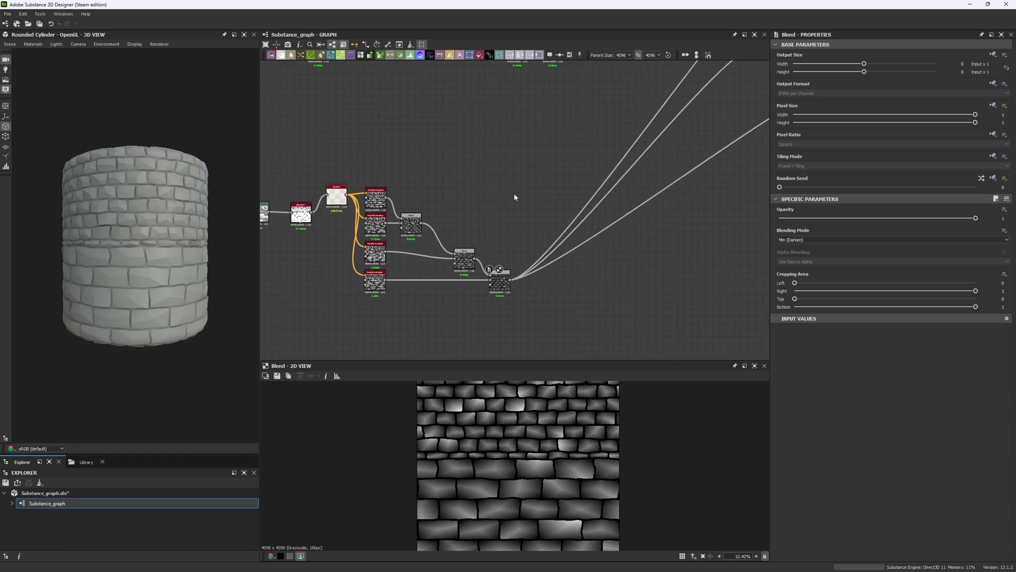
{"action": "key", "text": "ctrl+v"}
{"action": "left_click", "coordinate": [465, 192]}
- Duplicate the pasted Levels node and connect the last Blend output to the copy
{"action": "double_click", "coordinate": [465, 195]}
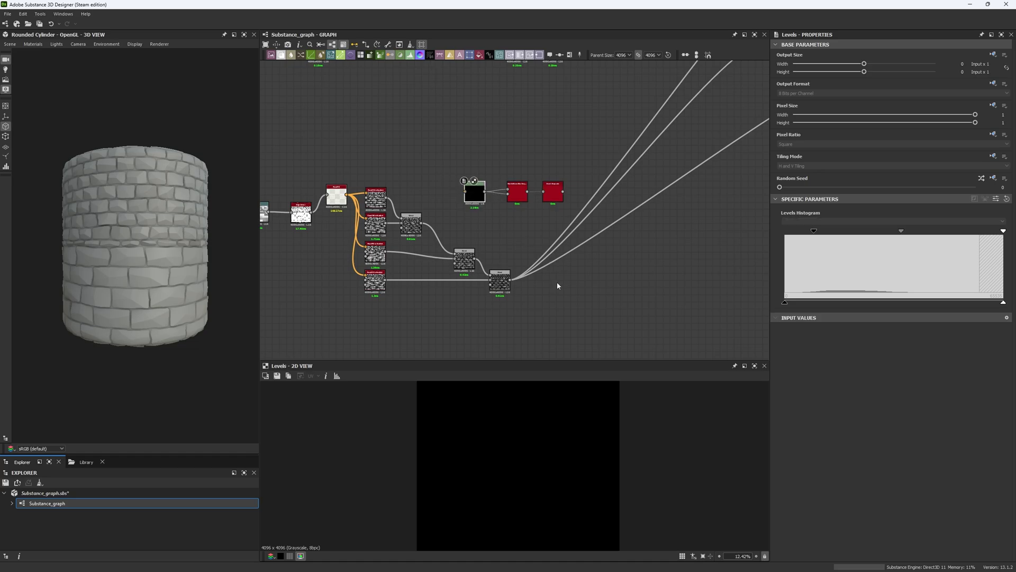
{"action": "key", "text": "ctrl+d"}
{"action": "scroll", "coordinate": [506, 283], "scroll_direction": "up", "scroll_amount": 4}
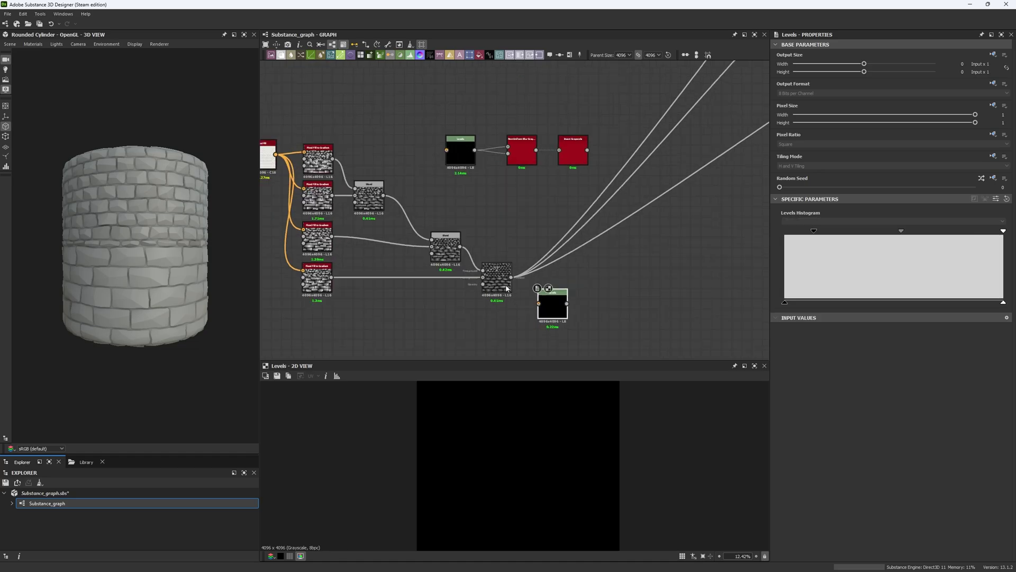
{"action": "left_click_drag", "start_coordinate": [514, 274], "coordinate": [553, 312]}
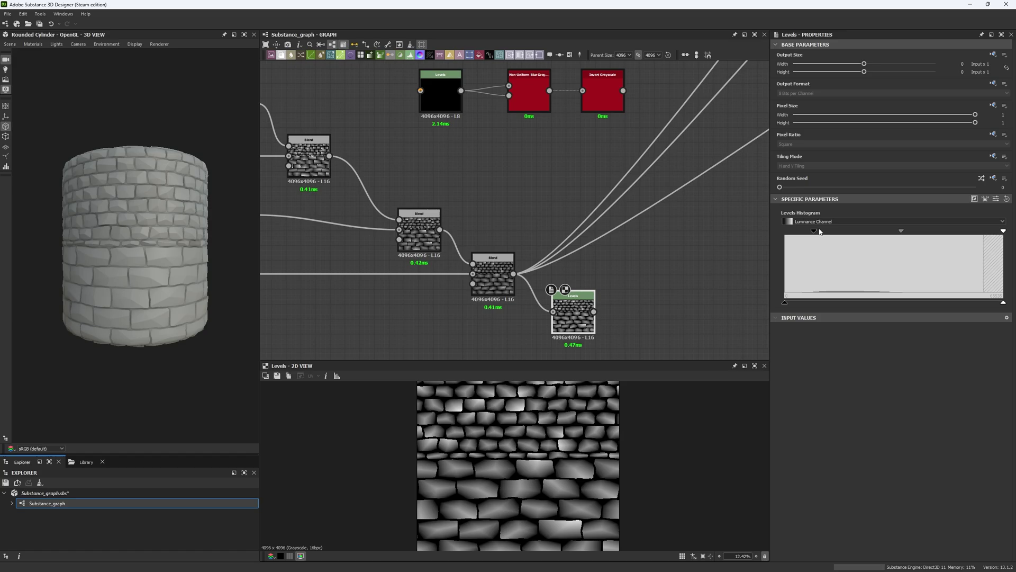
- Try the Levels low input at zero and again raised well above its original position to compare the stone shapes
{"action": "left_click_drag", "start_coordinate": [817, 232], "coordinate": [695, 239]}
{"action": "scroll", "coordinate": [471, 462], "scroll_direction": "up", "scroll_amount": 10}
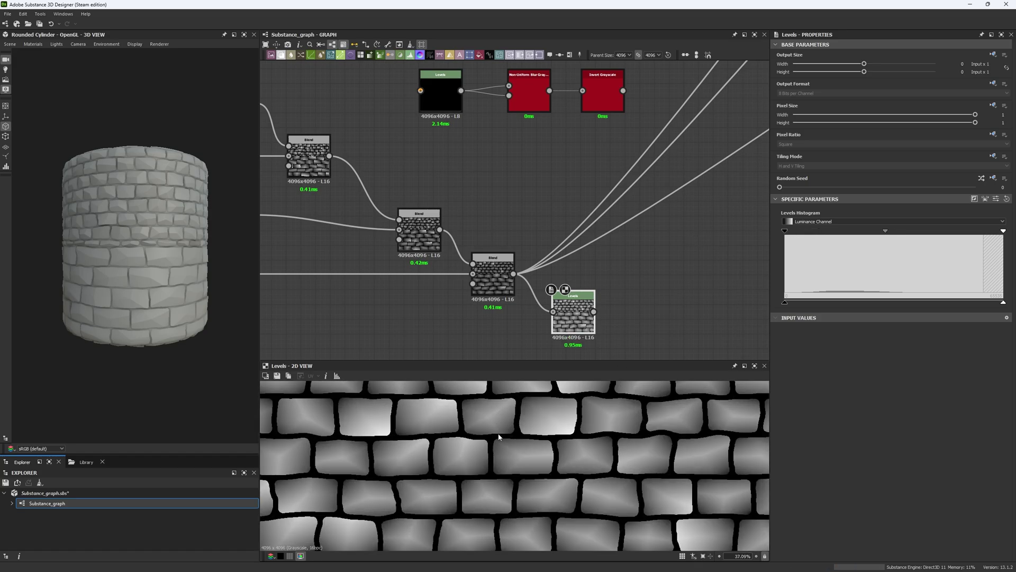
{"action": "scroll", "coordinate": [183, 281], "scroll_direction": "up", "scroll_amount": 3}
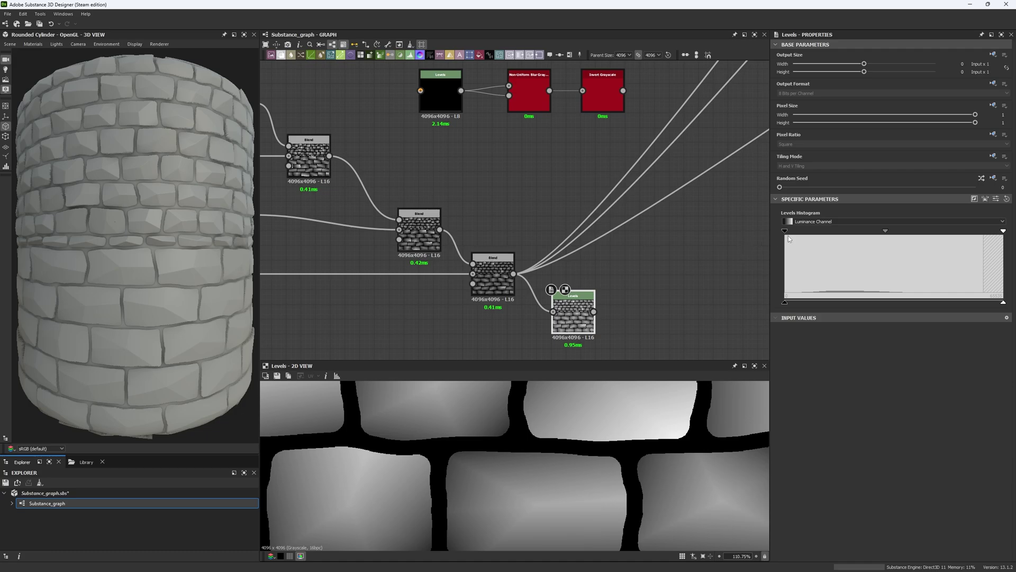
{"action": "left_click_drag", "start_coordinate": [784, 232], "coordinate": [847, 241]}
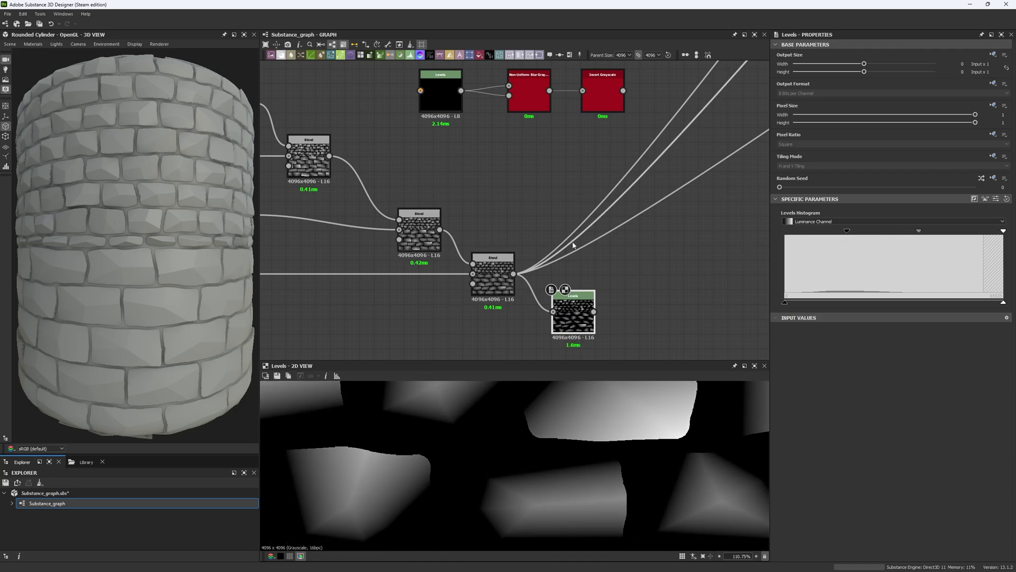
- Reroute the material outputs to the raised Levels copy and examine the trimmed stones on the cylinder
{"action": "left_click_drag", "start_coordinate": [514, 274], "coordinate": [594, 311], "text": "shift"}
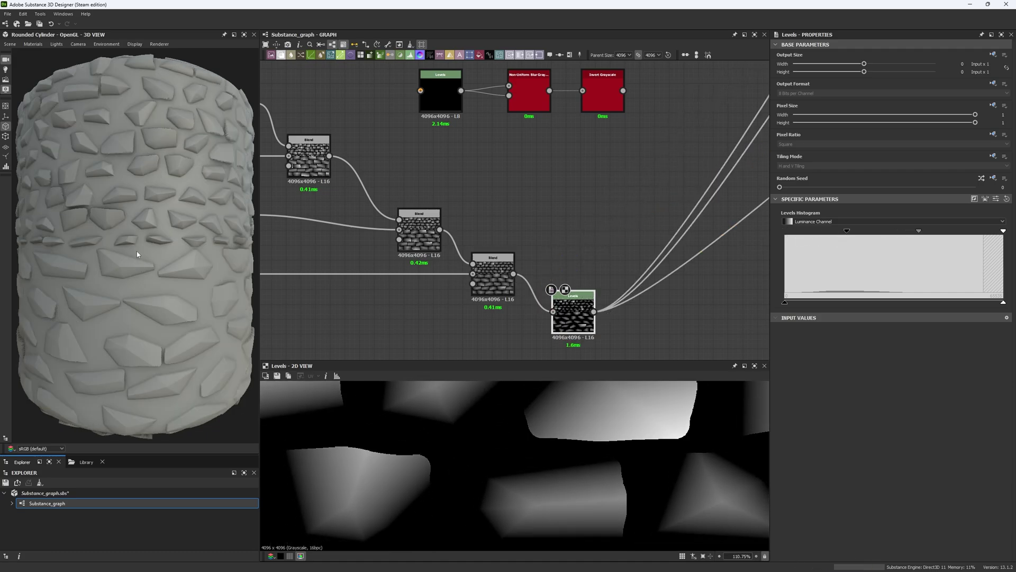
{"action": "scroll", "coordinate": [150, 215], "scroll_direction": "down", "scroll_amount": 3}
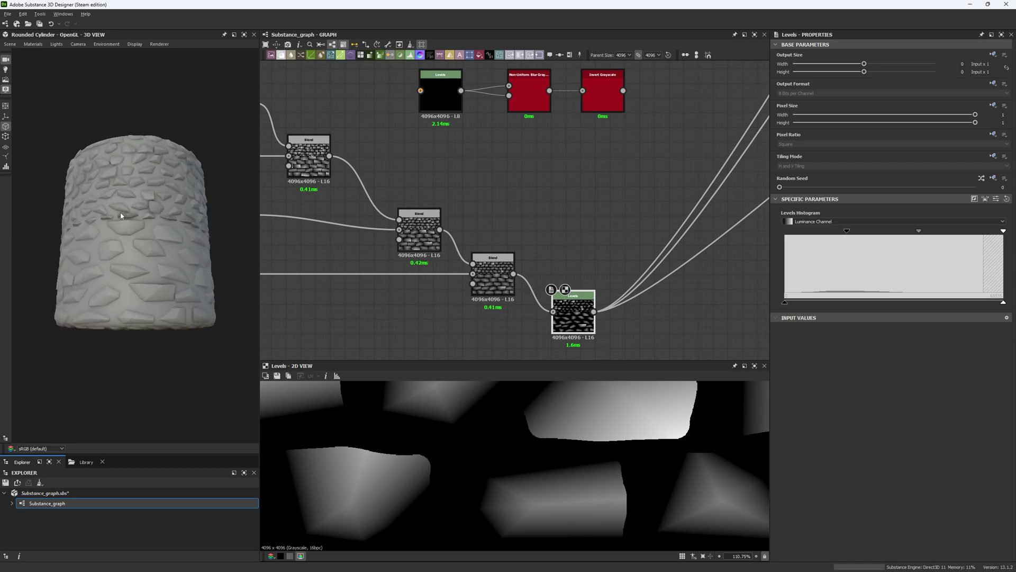
{"action": "scroll", "coordinate": [148, 313], "scroll_direction": "up", "scroll_amount": 5}
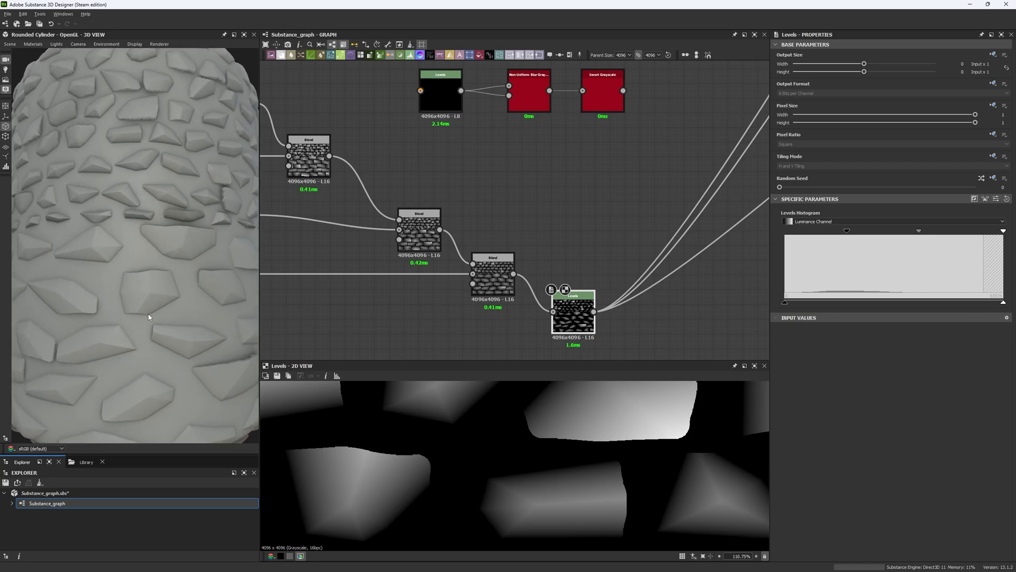
{"action": "right_click_drag", "start_coordinate": [154, 336], "coordinate": [113, 315], "text": "ctrl+shift"}
{"action": "scroll", "coordinate": [122, 254], "scroll_direction": "down", "scroll_amount": 5}
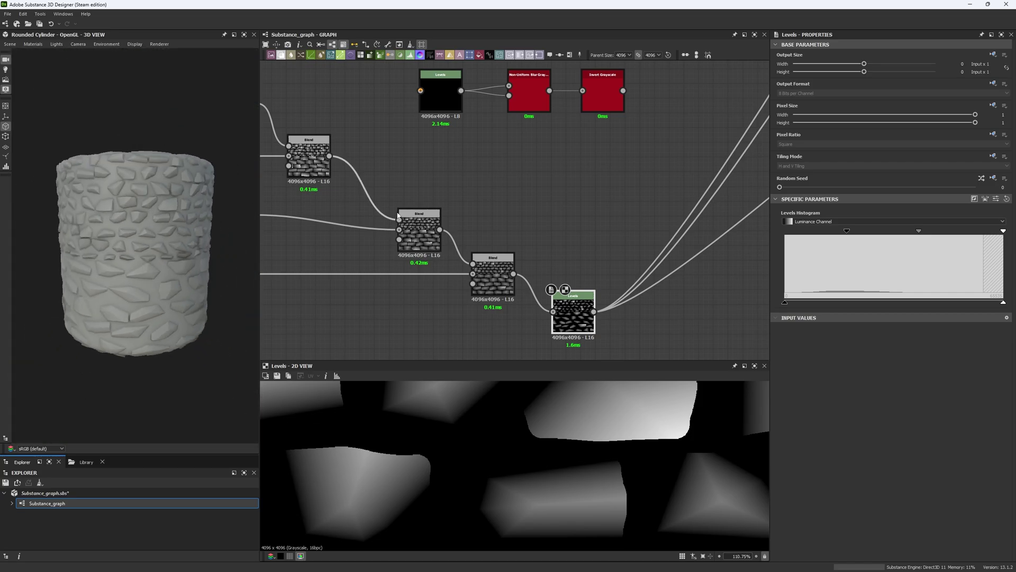
- Insert a fresh copy of the pasted Levels node between the last Blend and the material outputs, deleting the modified Levels copy
{"action": "scroll", "coordinate": [505, 239], "scroll_direction": "down", "scroll_amount": 3}
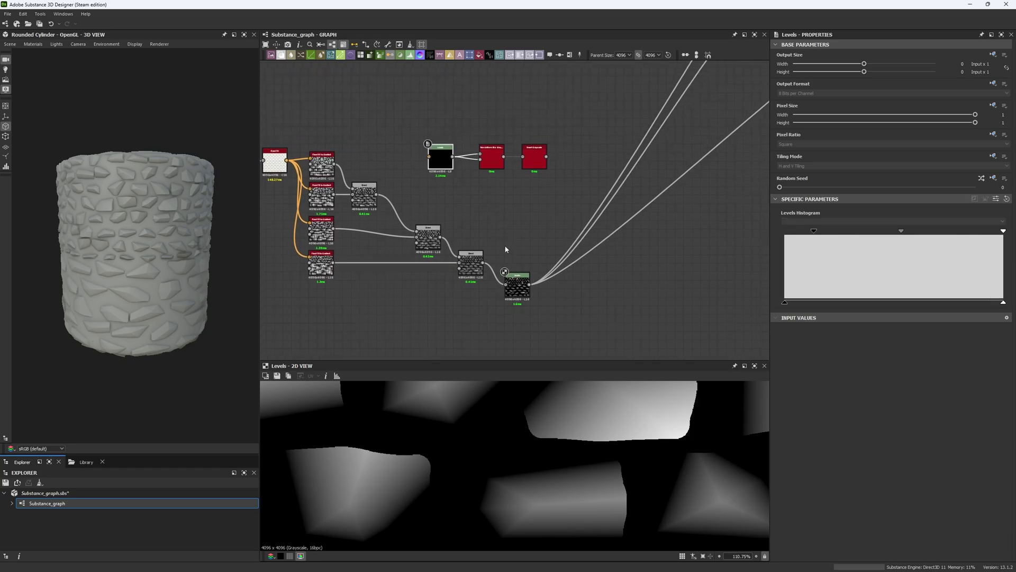
{"action": "key", "text": "ctrl+d"}
{"action": "left_click_drag", "start_coordinate": [482, 261], "coordinate": [529, 266]}
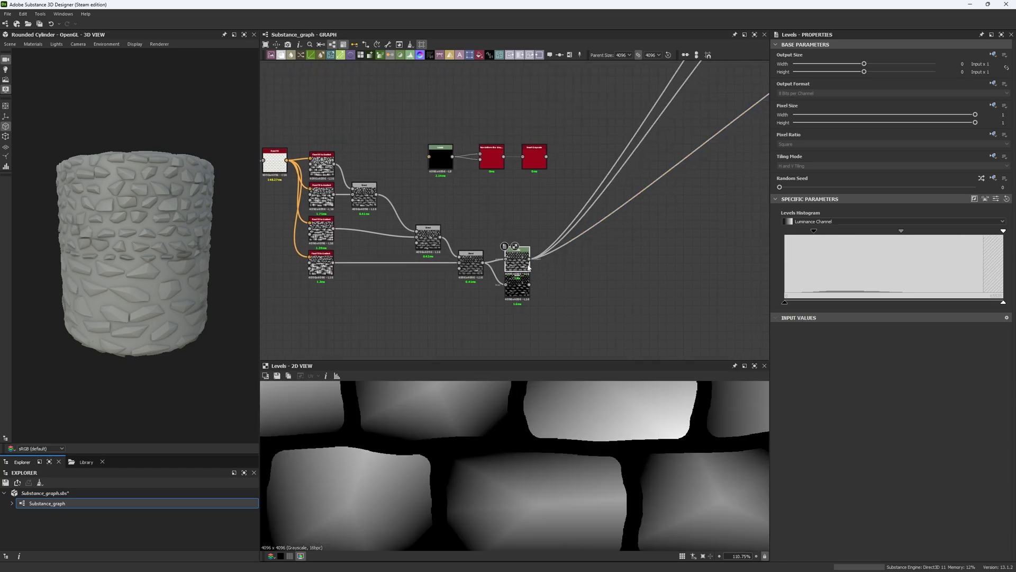
{"action": "left_click", "coordinate": [518, 293]}
{"action": "key", "text": "Delete"}
{"action": "scroll", "coordinate": [519, 286], "scroll_direction": "up", "scroll_amount": 3}
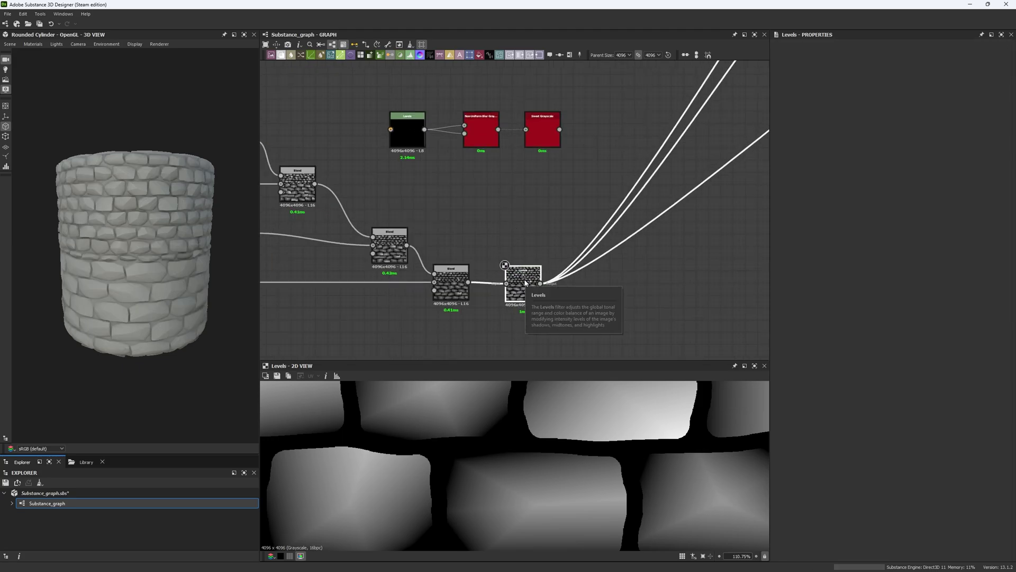
- Duplicate the pasted Non-Uniform Blur Grayscale node and insert it between the new Levels node and the material outputs
{"action": "left_click", "coordinate": [483, 140]}
{"action": "key", "text": "ctrl+d"}
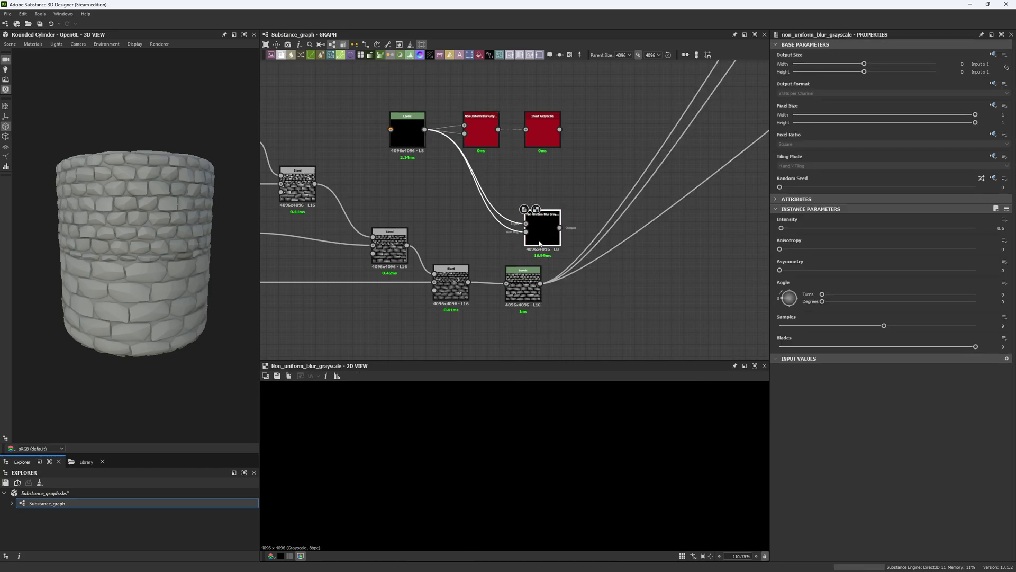
{"action": "left_click_drag", "start_coordinate": [543, 230], "coordinate": [598, 264]}
- Try routing the material outputs back to the Levels node to compare the stone edges without blur, and undo the rerouting
{"action": "scroll", "coordinate": [199, 313], "scroll_direction": "up", "scroll_amount": 10}
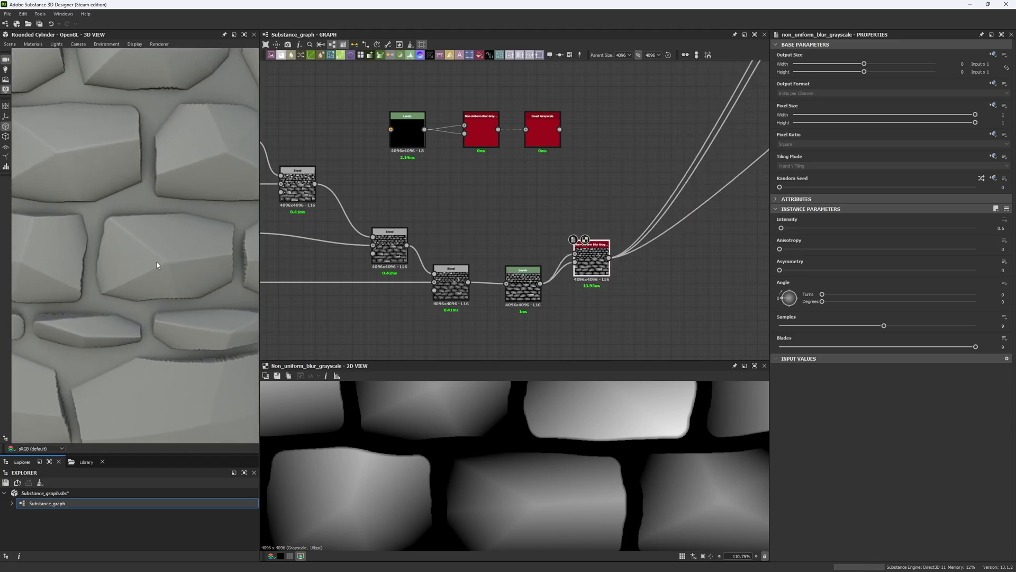
{"action": "left_click_drag", "start_coordinate": [158, 265], "coordinate": [178, 237]}
{"action": "right_click_drag", "start_coordinate": [178, 238], "coordinate": [338, 266], "text": "ctrl+shift"}
{"action": "left_click_drag", "start_coordinate": [609, 258], "coordinate": [540, 283], "text": "shift"}
{"action": "key", "text": "ctrl+z"}
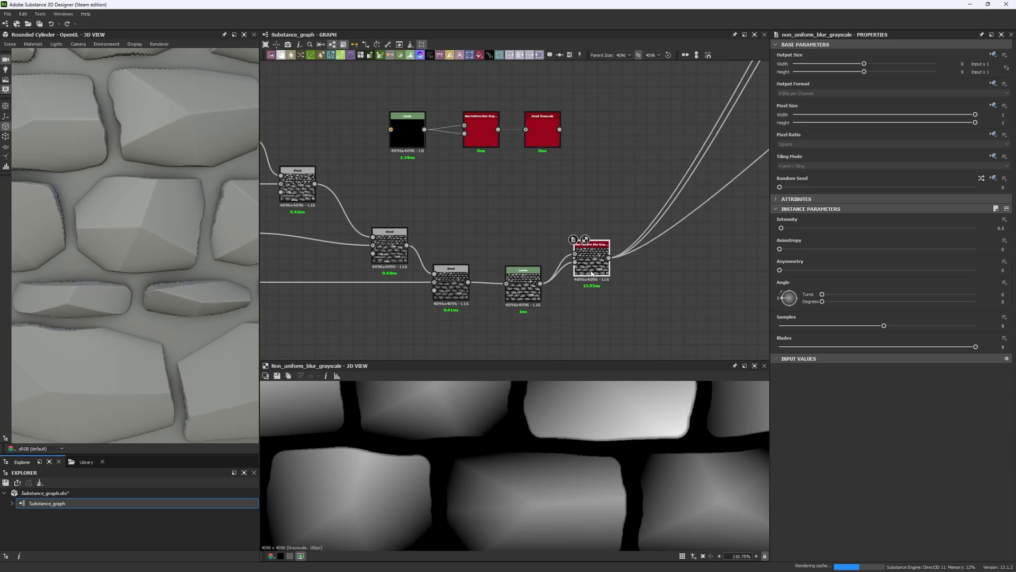
- Set the Non-Uniform Blur Grayscale Intensity to 1.62 and check the softened stones on the cylinder
{"action": "middle_click_drag", "start_coordinate": [594, 303], "coordinate": [564, 221]}
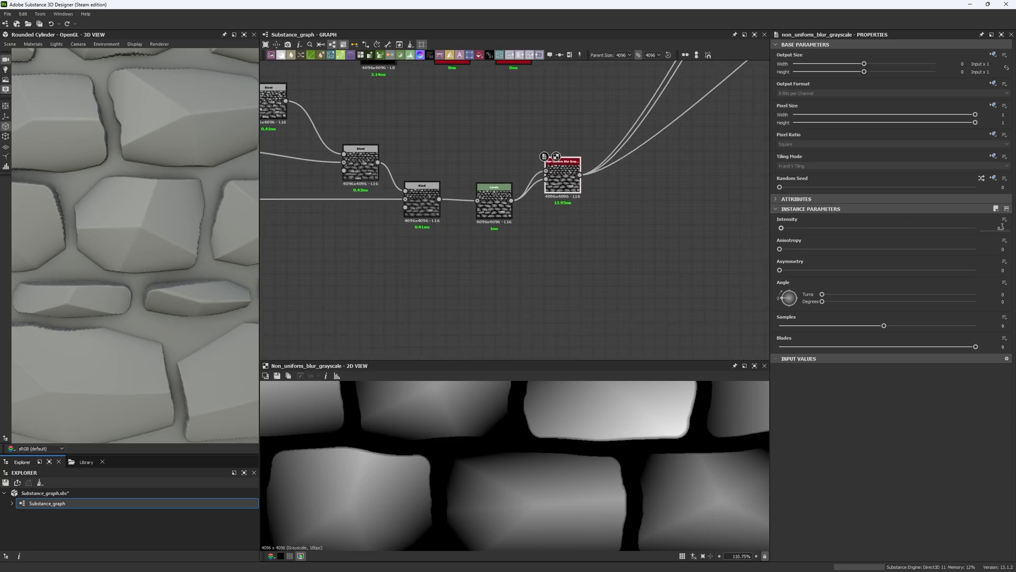
{"action": "type", "text": "1"}
{"action": "key", "text": "Return"}
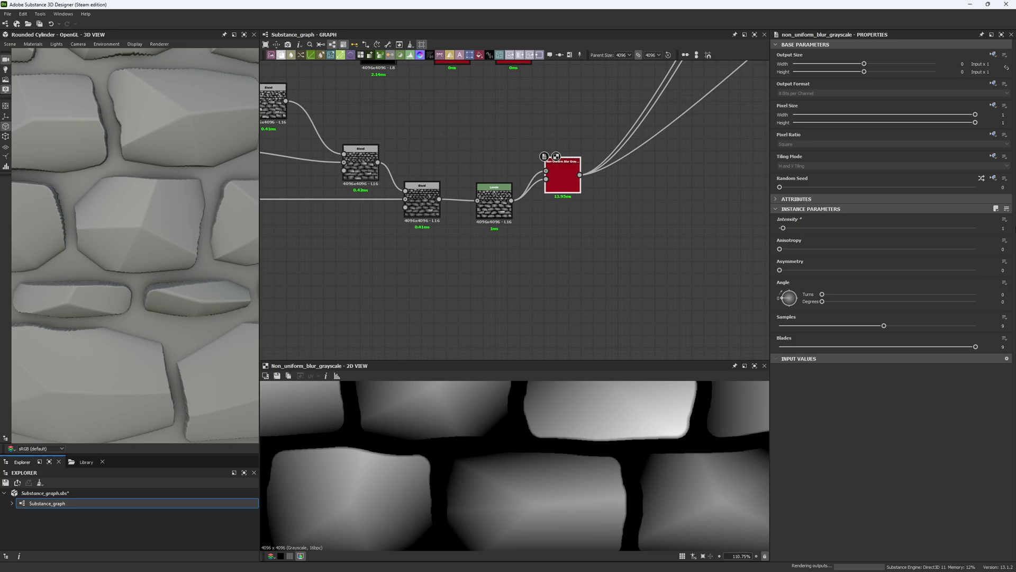
{"action": "left_click", "coordinate": [786, 228]}
{"action": "scroll", "coordinate": [203, 301], "scroll_direction": "down", "scroll_amount": 5}
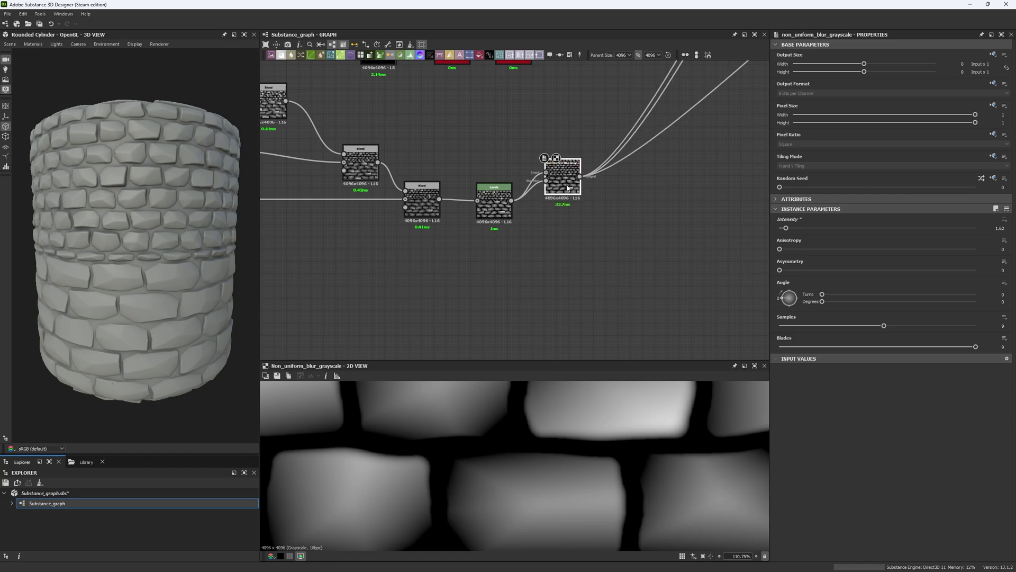
- Add a Levels node between the Non-Uniform Blur Grayscale node and the material outputs
{"action": "key", "text": "space"}
{"action": "type", "text": "levels"}
{"action": "key", "text": "Return"}
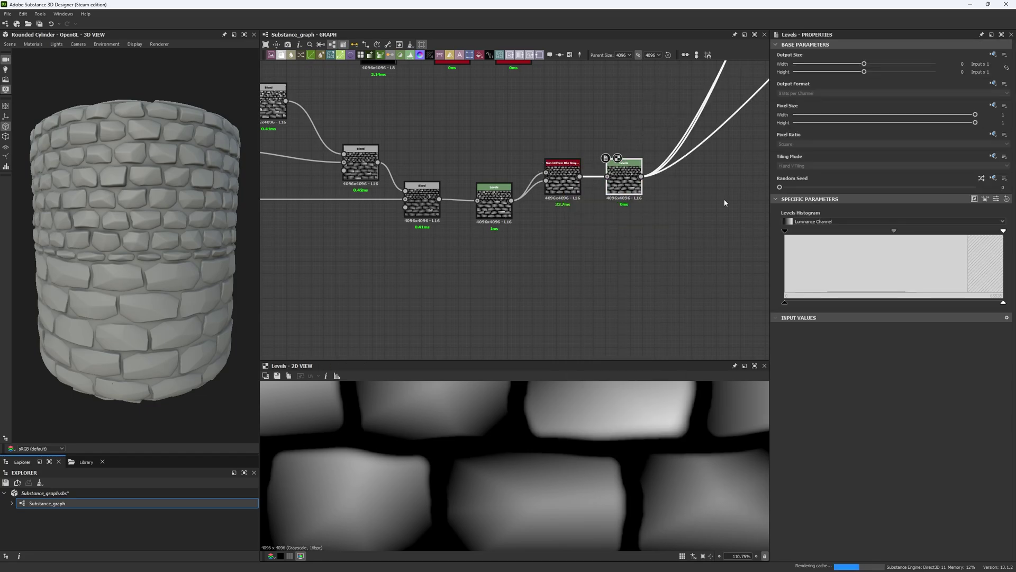
- Try raising the black point and shifting the midtones on the last Levels node, and delete the node
{"action": "left_click_drag", "start_coordinate": [785, 232], "coordinate": [830, 232]}
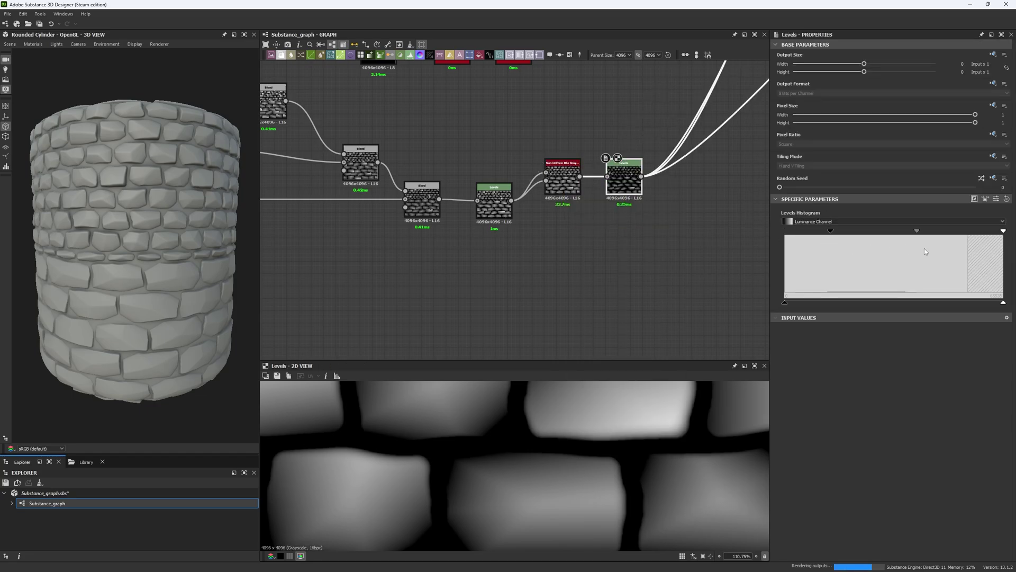
{"action": "left_click_drag", "start_coordinate": [916, 231], "coordinate": [890, 231]}
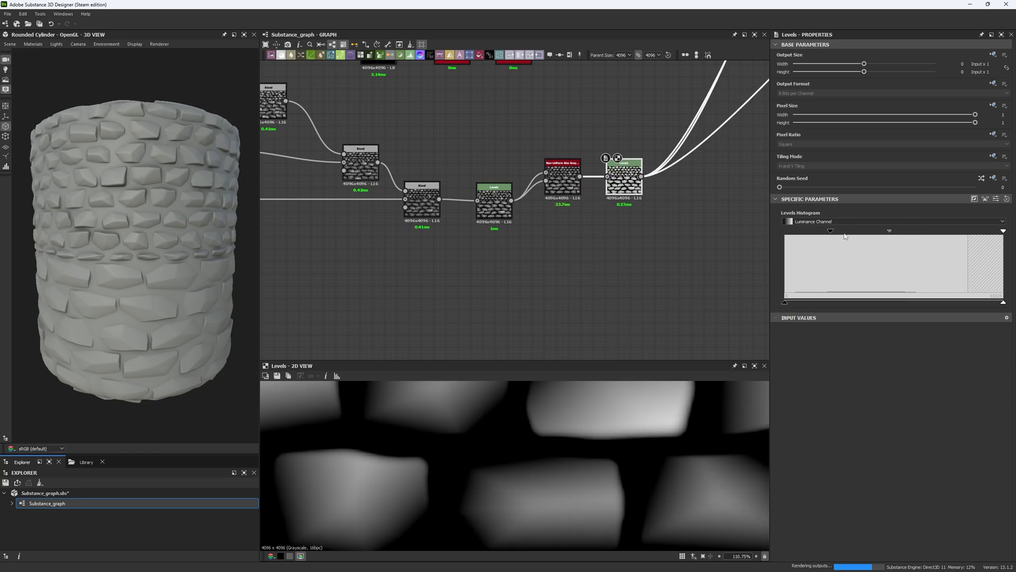
{"action": "scroll", "coordinate": [180, 239], "scroll_direction": "down", "scroll_amount": 2}
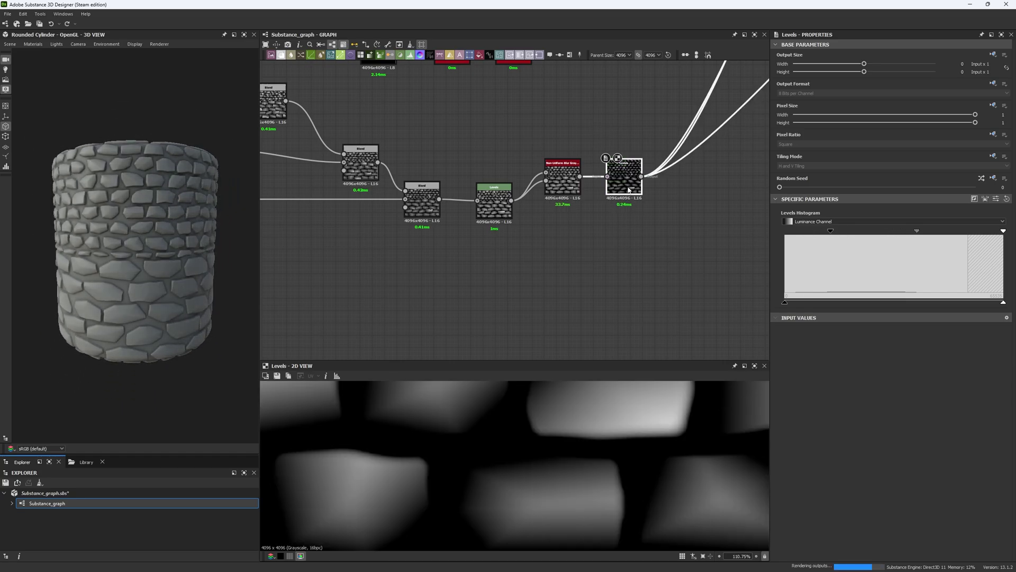
{"action": "key", "text": "Delete"}
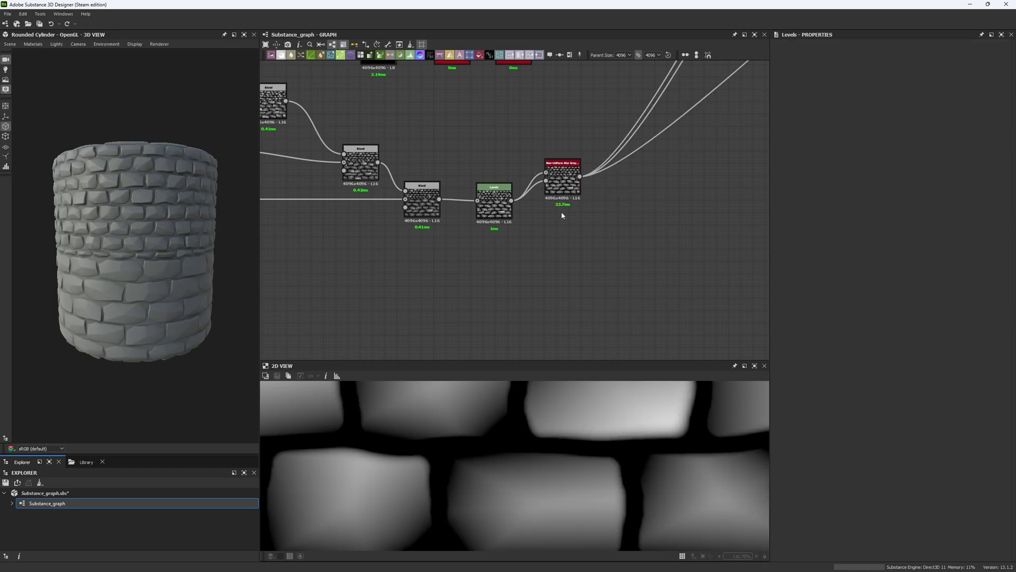
- Set the Intensity of the Non-Uniform Blur Grayscale node feeding the material outputs to 1
{"action": "double_click", "coordinate": [562, 180]}
{"action": "left_click_drag", "start_coordinate": [562, 180], "coordinate": [562, 197]}
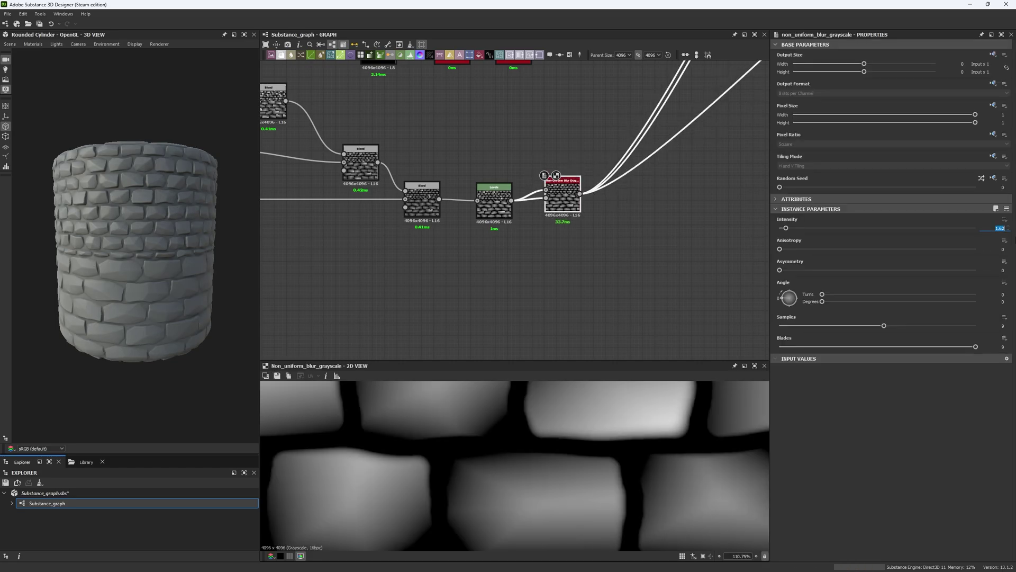
{"action": "type", "text": "1"}
{"action": "key", "text": "Return"}
- Examine the Edge Detect, Non-Uniform Blur Grayscale and Levels nodes in the upper stone group, including their settings and 2D previews
{"action": "middle_click_drag", "start_coordinate": [447, 153], "coordinate": [533, 162]}
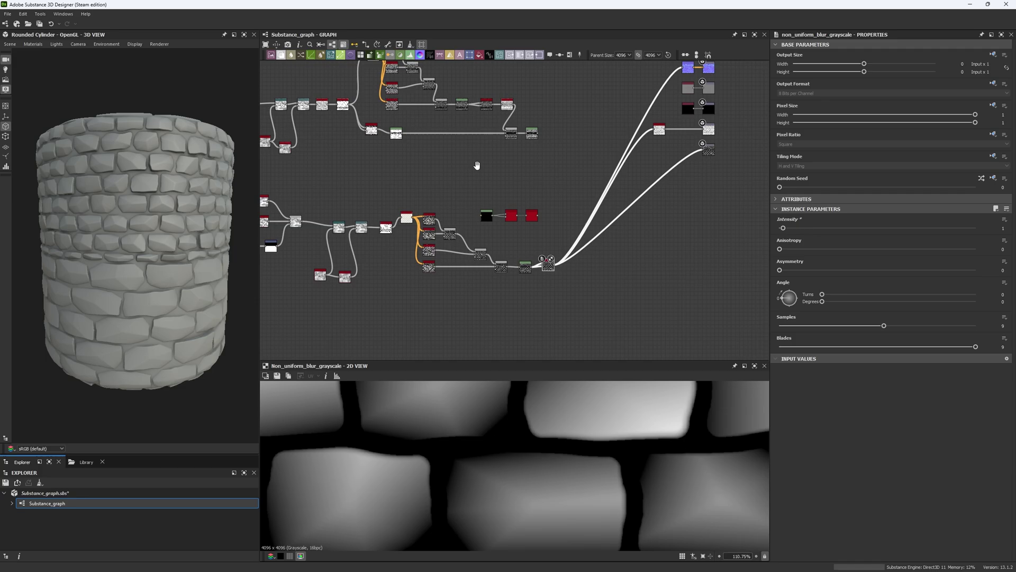
{"action": "scroll", "coordinate": [412, 120], "scroll_direction": "up", "scroll_amount": 6}
{"action": "middle_click_drag", "start_coordinate": [479, 97], "coordinate": [485, 184]}
{"action": "scroll", "coordinate": [422, 190], "scroll_direction": "down", "scroll_amount": 2}
{"action": "scroll", "coordinate": [465, 186], "scroll_direction": "down", "scroll_amount": 1}
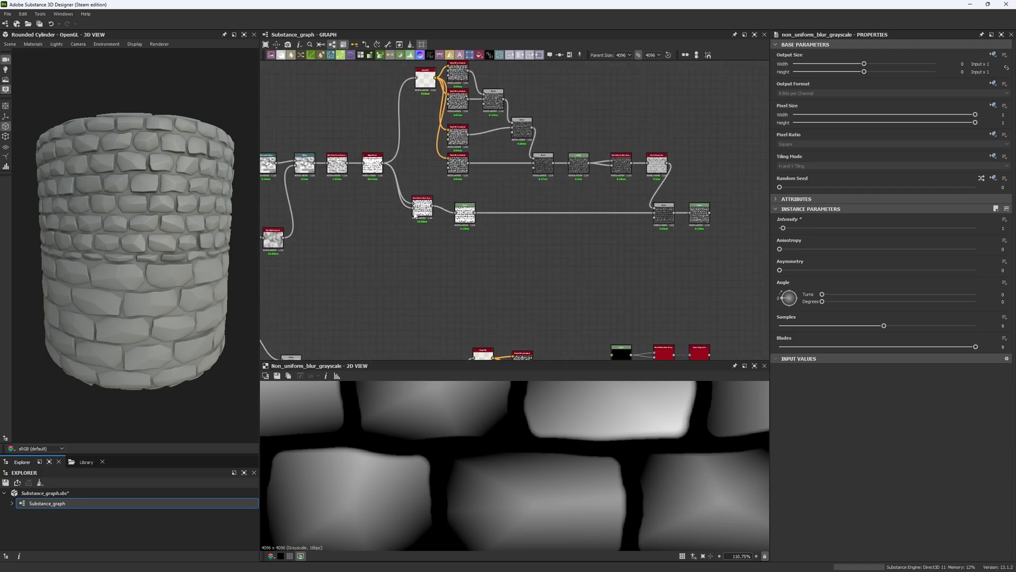
{"action": "scroll", "coordinate": [415, 215], "scroll_direction": "up", "scroll_amount": 2}
{"action": "double_click", "coordinate": [353, 151]}
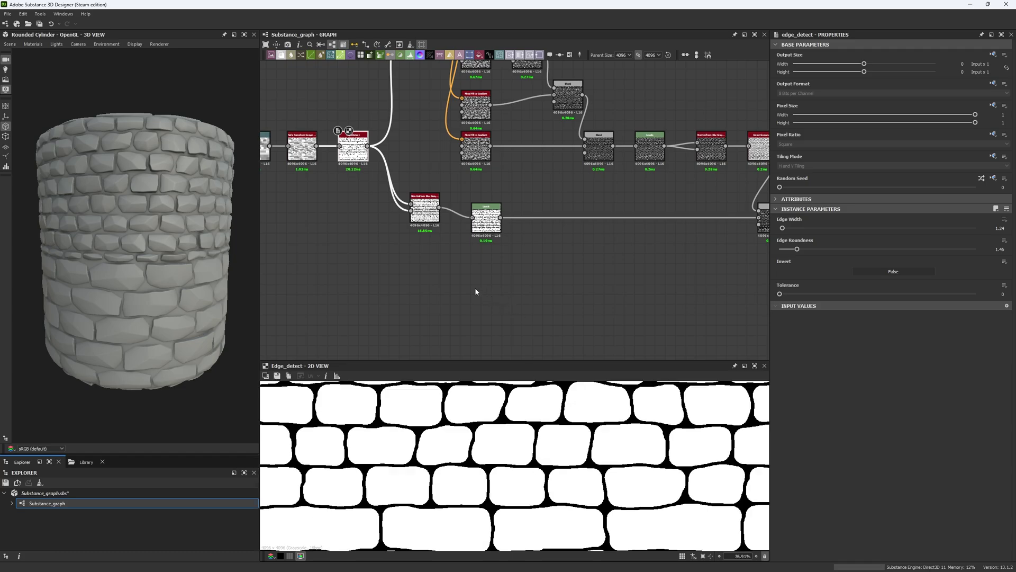
{"action": "left_click_drag", "start_coordinate": [429, 218], "coordinate": [429, 228]}
{"action": "middle_click_drag", "start_coordinate": [609, 239], "coordinate": [514, 244]}
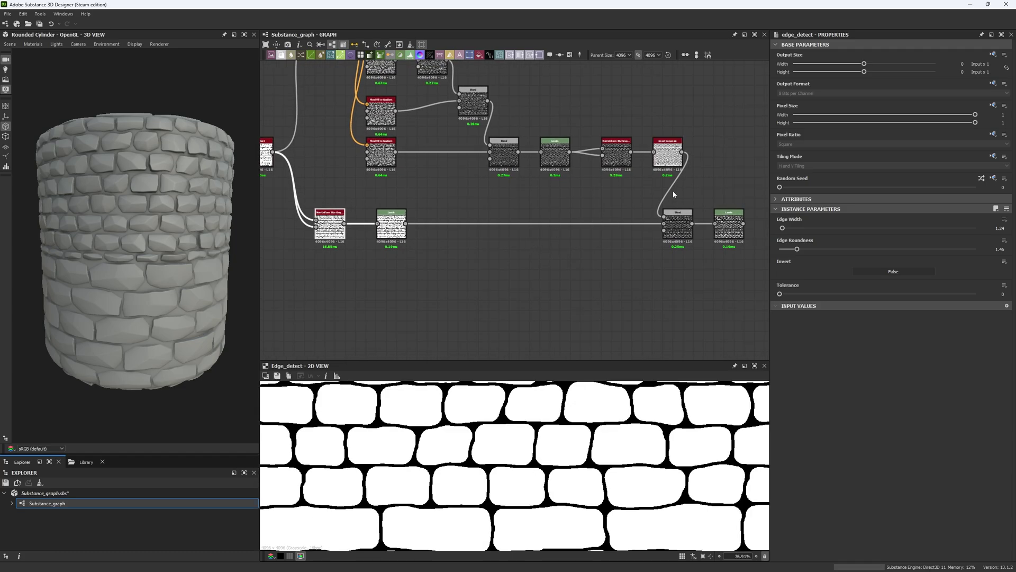
{"action": "double_click", "coordinate": [617, 156]}
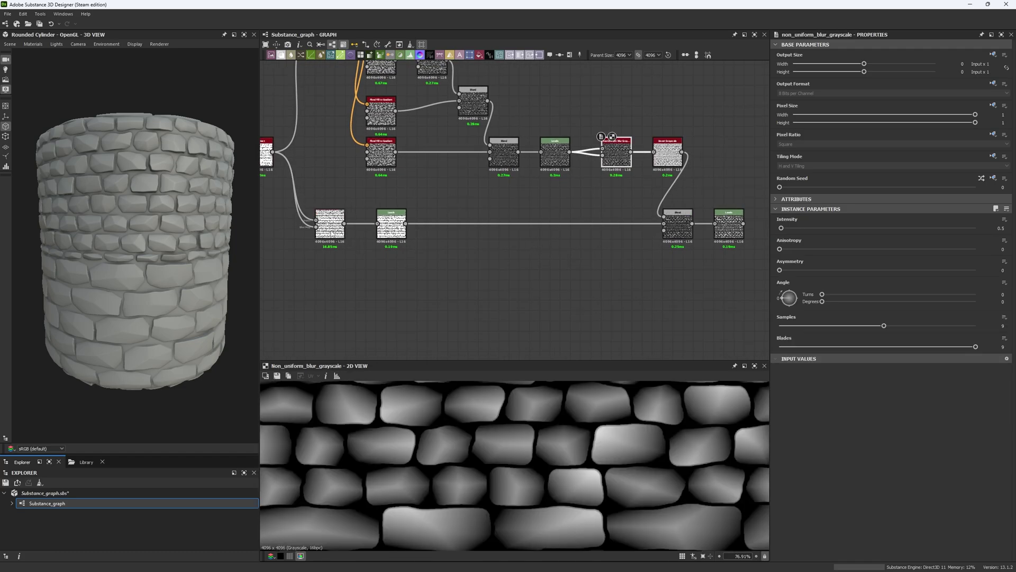
{"action": "double_click", "coordinate": [332, 228]}
{"action": "scroll", "coordinate": [334, 233], "scroll_direction": "up", "scroll_amount": 5}
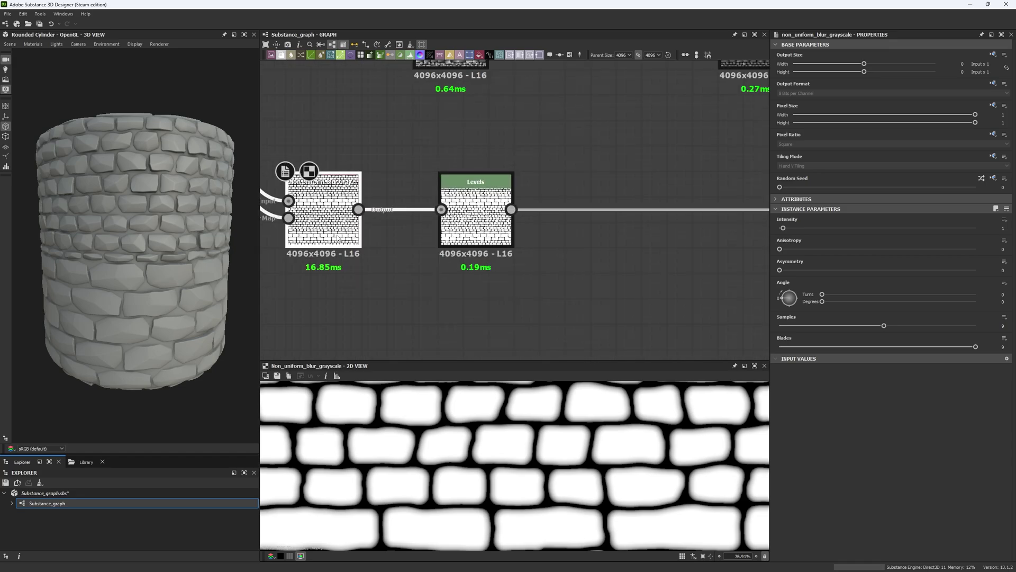
{"action": "middle_click_drag", "start_coordinate": [352, 399], "coordinate": [370, 403]}
{"action": "middle_click_drag", "start_coordinate": [407, 254], "coordinate": [458, 230]}
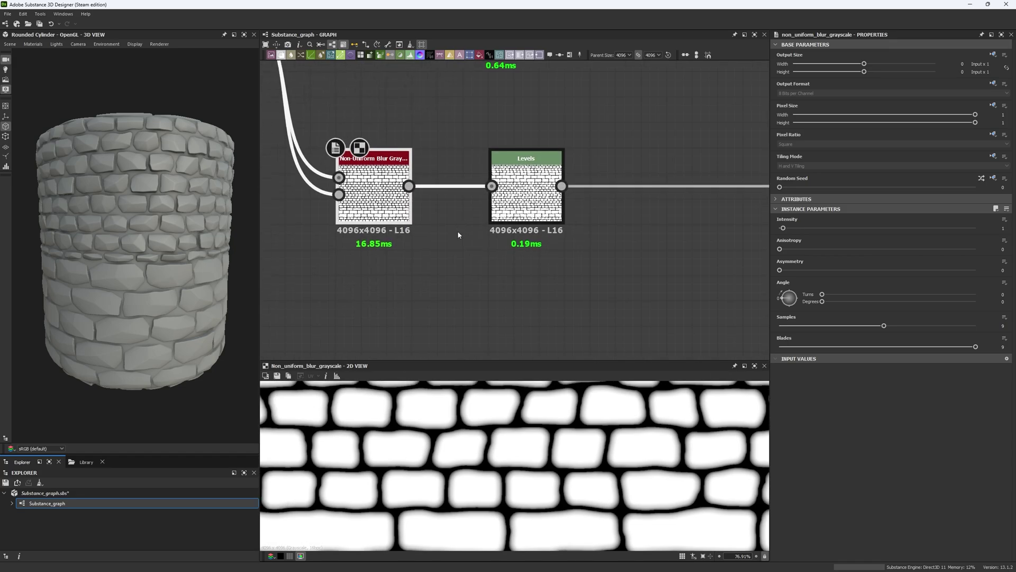
{"action": "double_click", "coordinate": [531, 212]}
{"action": "scroll", "coordinate": [377, 243], "scroll_direction": "down", "scroll_amount": 4}
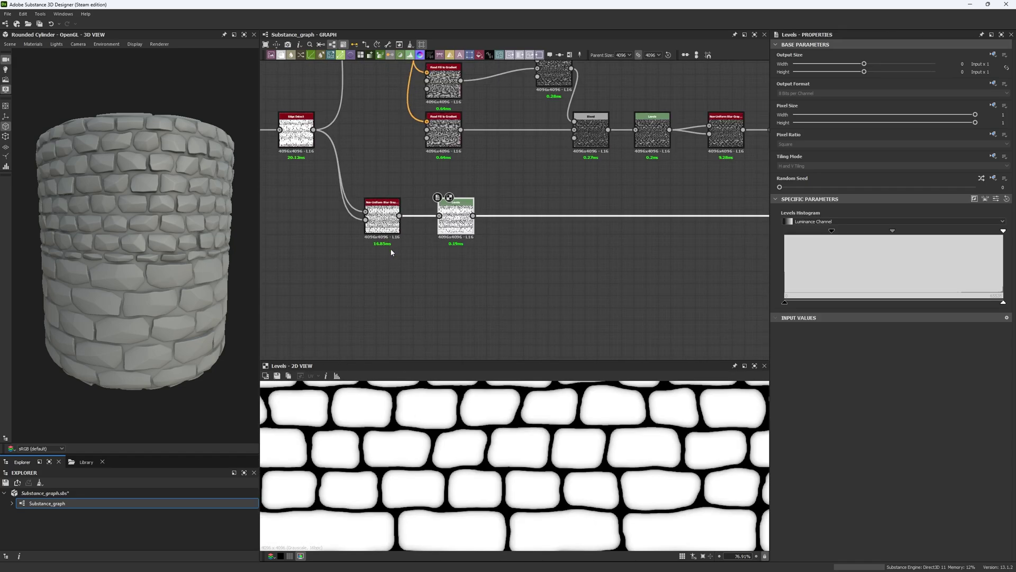
- Duplicate the upper group's Non-Uniform Blur Grayscale and Levels mask nodes below the lower group and feed them from its Edge Detect node
{"action": "left_click_drag", "start_coordinate": [344, 241], "coordinate": [438, 213]}
{"action": "scroll", "coordinate": [468, 280], "scroll_direction": "down", "scroll_amount": 6}
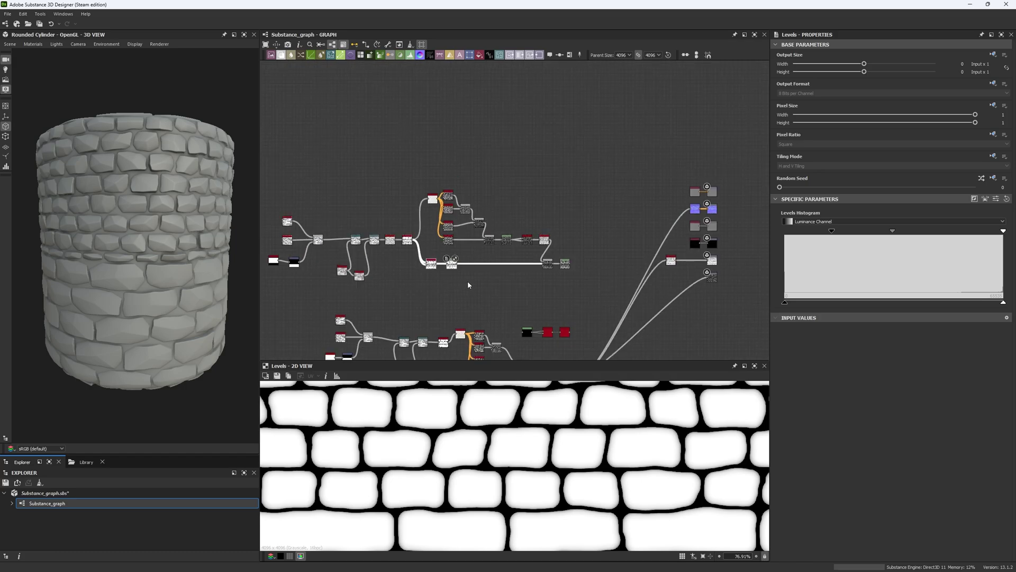
{"action": "scroll", "coordinate": [475, 268], "scroll_direction": "up", "scroll_amount": 3}
{"action": "key", "text": "ctrl+v"}
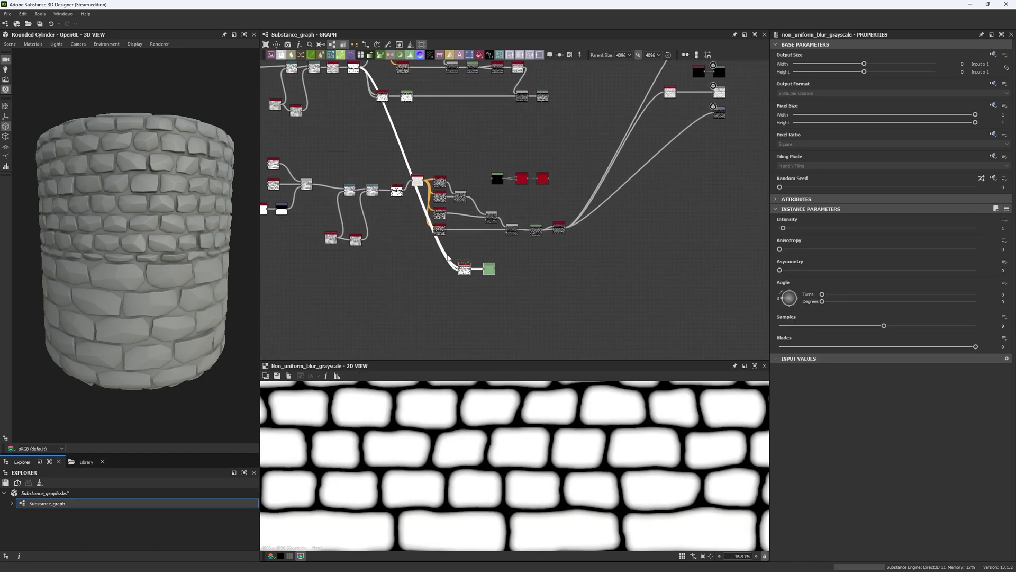
{"action": "scroll", "coordinate": [447, 252], "scroll_direction": "up", "scroll_amount": 3}
{"action": "left_click_drag", "start_coordinate": [357, 126], "coordinate": [472, 286]}
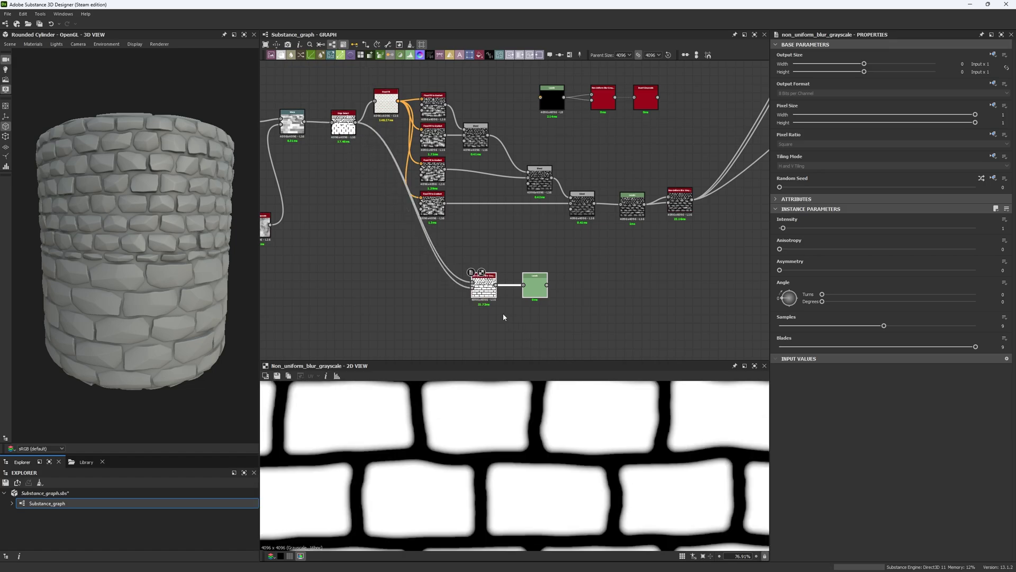
- Reroute the material outputs from the lower group's stone-shape Non-Uniform Blur Grayscale node to the duplicated Levels mask node
{"action": "scroll", "coordinate": [427, 451], "scroll_direction": "up", "scroll_amount": 3}
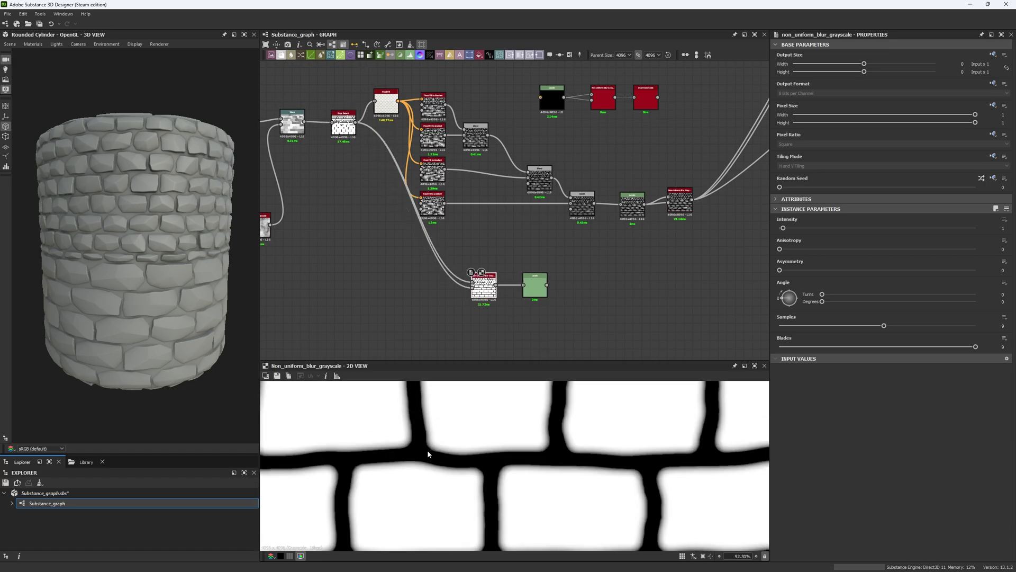
{"action": "middle_click_drag", "start_coordinate": [687, 225], "coordinate": [646, 231]}
{"action": "left_click_drag", "start_coordinate": [651, 205], "coordinate": [493, 296], "text": "shift"}
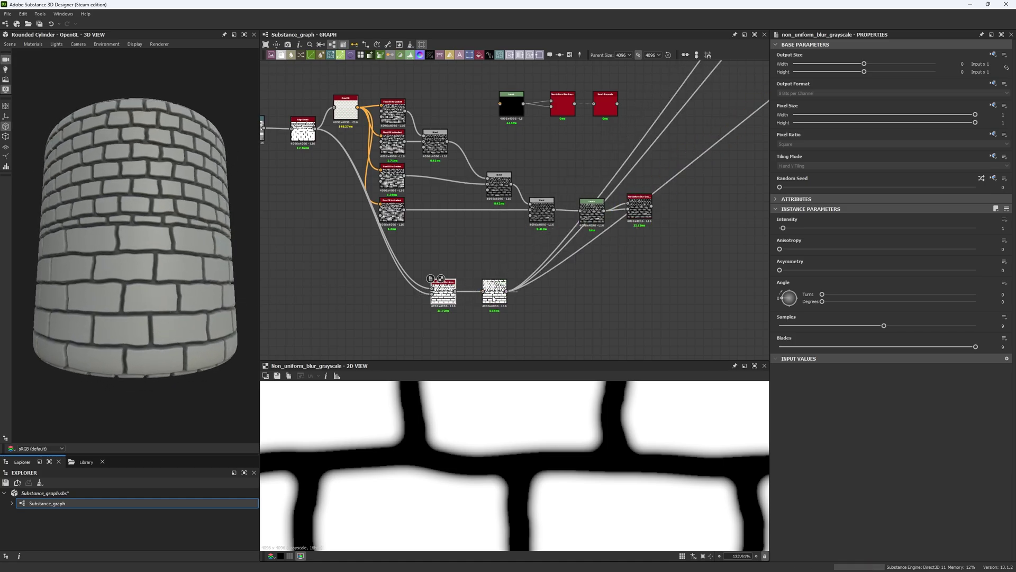
- Examine how the upper group's Non-Uniform Blur Grayscale and Invert Grayscale nodes feed its Blend, including the inverted stone edges
{"action": "middle_click_drag", "start_coordinate": [523, 253], "coordinate": [485, 383]}
{"action": "scroll", "coordinate": [479, 227], "scroll_direction": "down", "scroll_amount": 2}
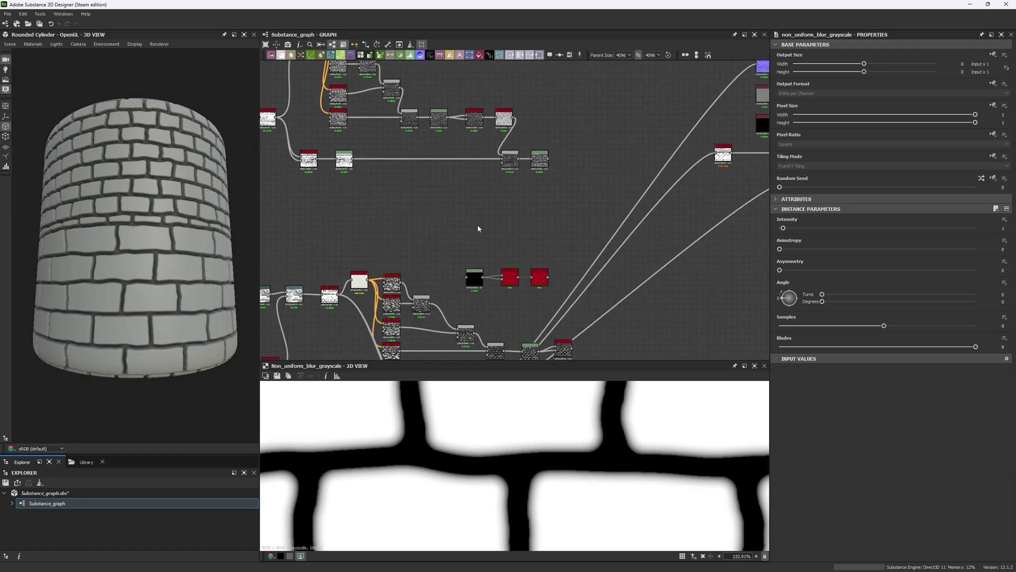
{"action": "scroll", "coordinate": [512, 170], "scroll_direction": "up", "scroll_amount": 4}
{"action": "middle_click_drag", "start_coordinate": [505, 126], "coordinate": [482, 178]}
{"action": "double_click", "coordinate": [418, 123]}
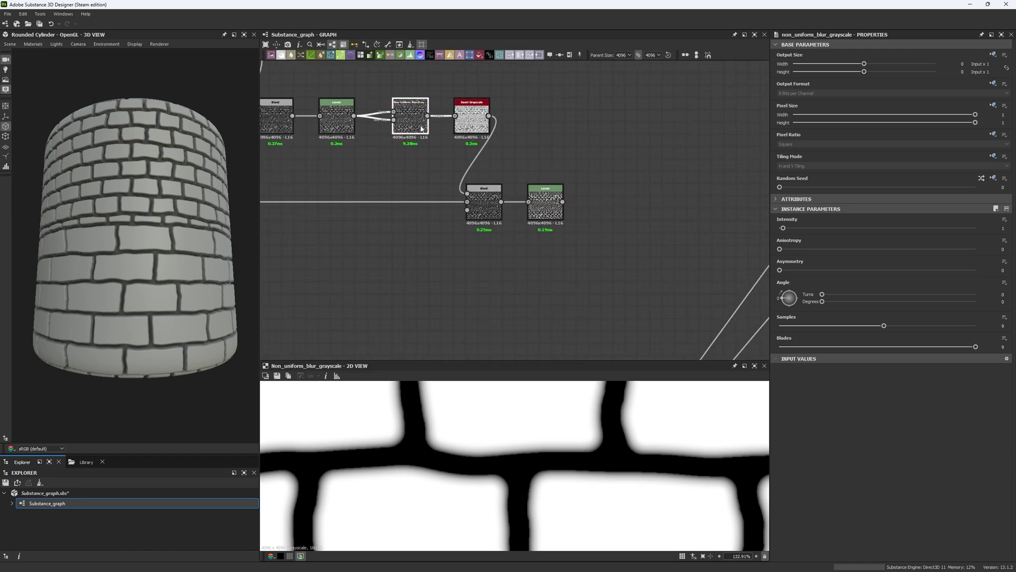
{"action": "double_click", "coordinate": [471, 121]}
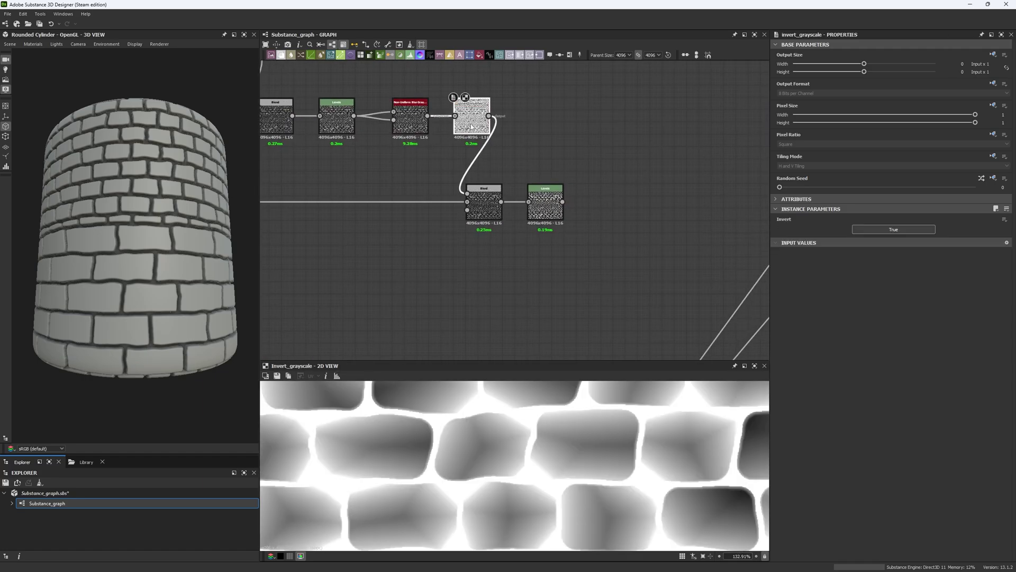
{"action": "scroll", "coordinate": [479, 392], "scroll_direction": "up", "scroll_amount": 3}
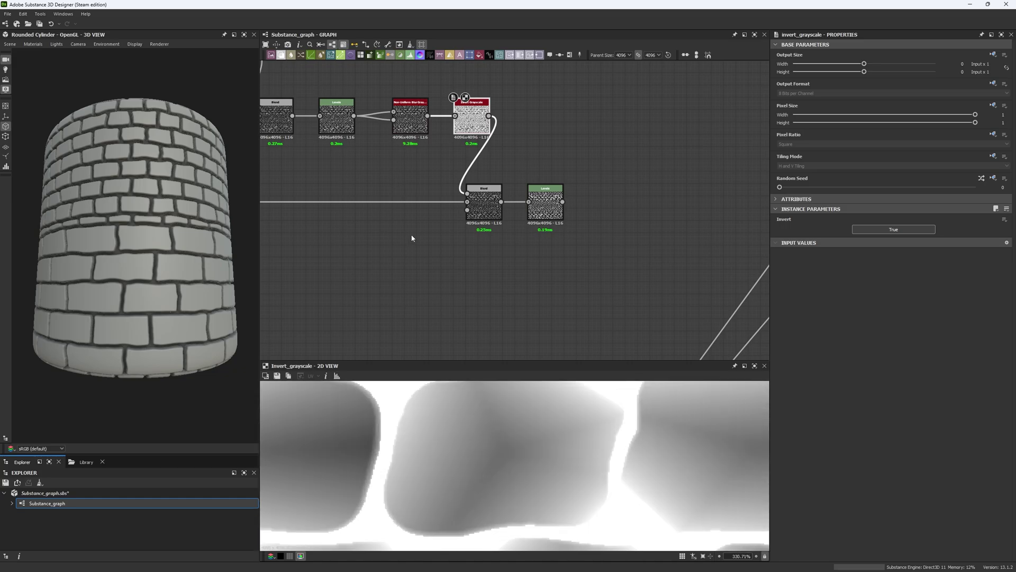
{"action": "scroll", "coordinate": [412, 227], "scroll_direction": "down", "scroll_amount": 2}
- Duplicate the upper group's Subtract Blend into the lower group, connecting the stone-shape Non-Uniform Blur Grayscale as foreground and the Levels mask as background
{"action": "double_click", "coordinate": [468, 218]}
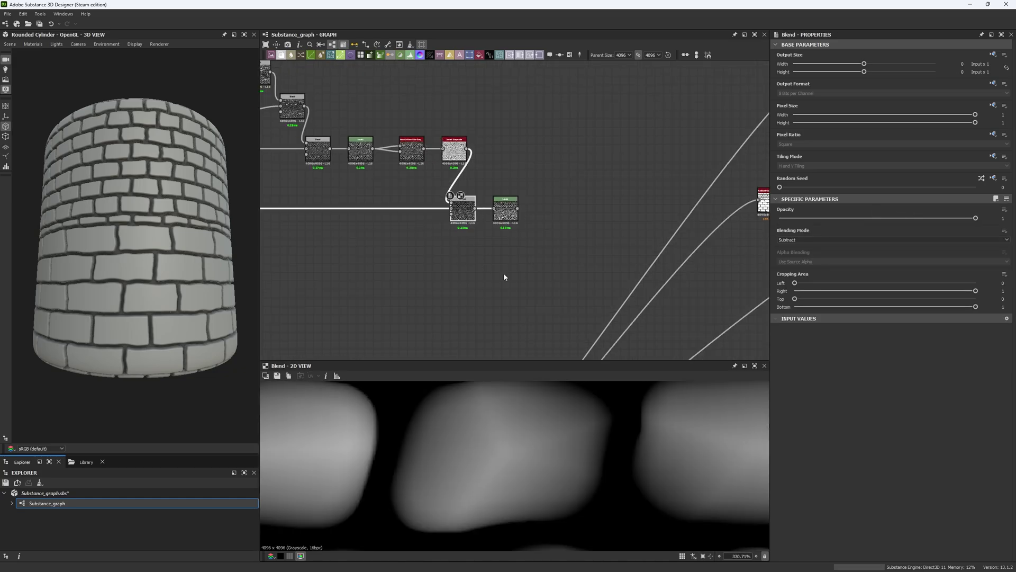
{"action": "middle_click_drag", "start_coordinate": [504, 274], "coordinate": [483, 127]}
{"action": "scroll", "coordinate": [482, 126], "scroll_direction": "down", "scroll_amount": 3}
{"action": "middle_click_drag", "start_coordinate": [503, 339], "coordinate": [493, 258]}
{"action": "scroll", "coordinate": [496, 258], "scroll_direction": "up", "scroll_amount": 3}
{"action": "key", "text": "ctrl+v"}
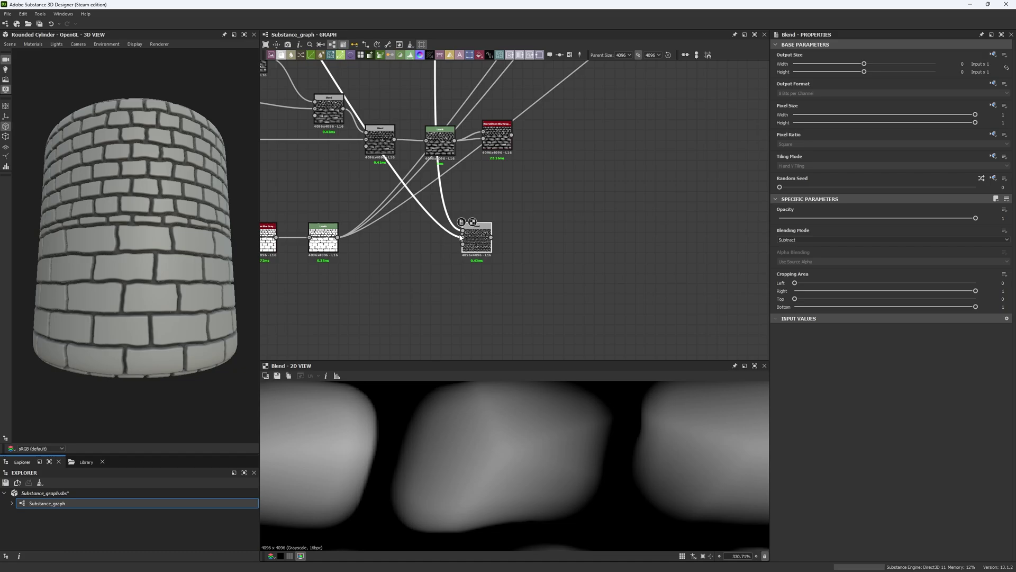
{"action": "left_click_drag", "start_coordinate": [367, 231], "coordinate": [332, 237]}
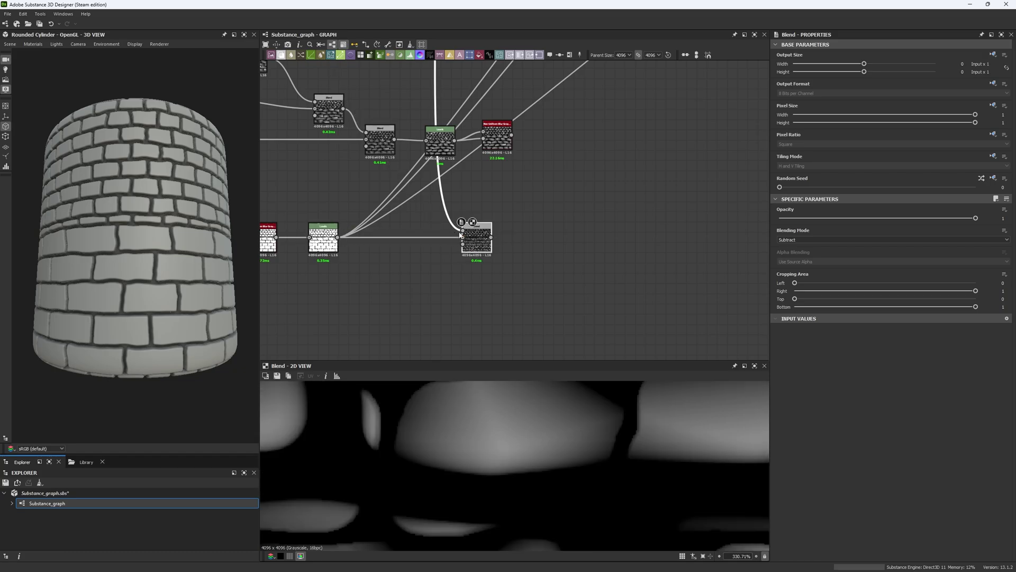
{"action": "left_click_drag", "start_coordinate": [529, 141], "coordinate": [511, 136]}
{"action": "left_click_drag", "start_coordinate": [489, 247], "coordinate": [530, 246]}
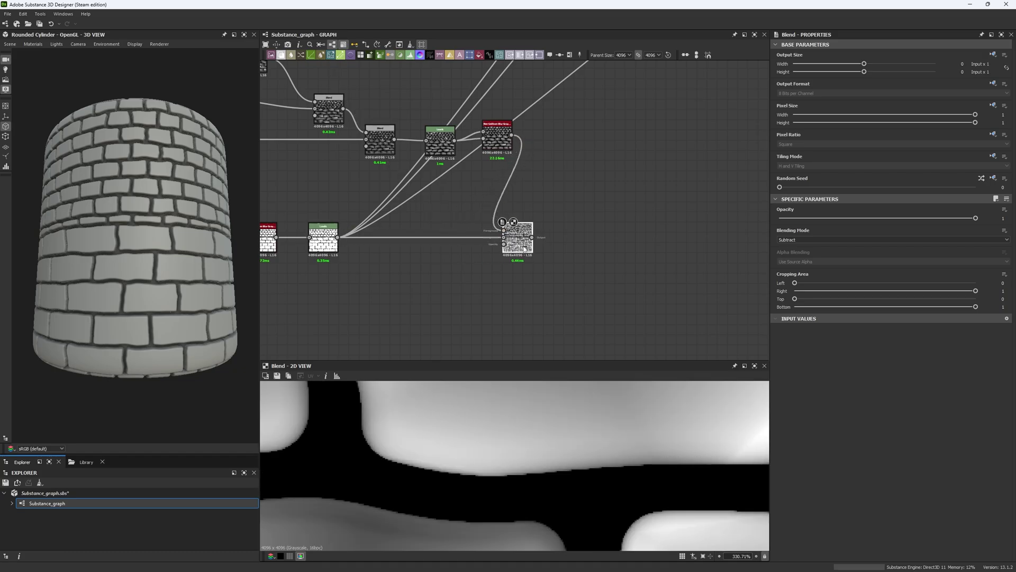
- Move the material output connections from the Levels mask node to the duplicated Subtract Blend
{"action": "scroll", "coordinate": [522, 427], "scroll_direction": "down", "scroll_amount": 5}
{"action": "scroll", "coordinate": [521, 428], "scroll_direction": "down", "scroll_amount": 3}
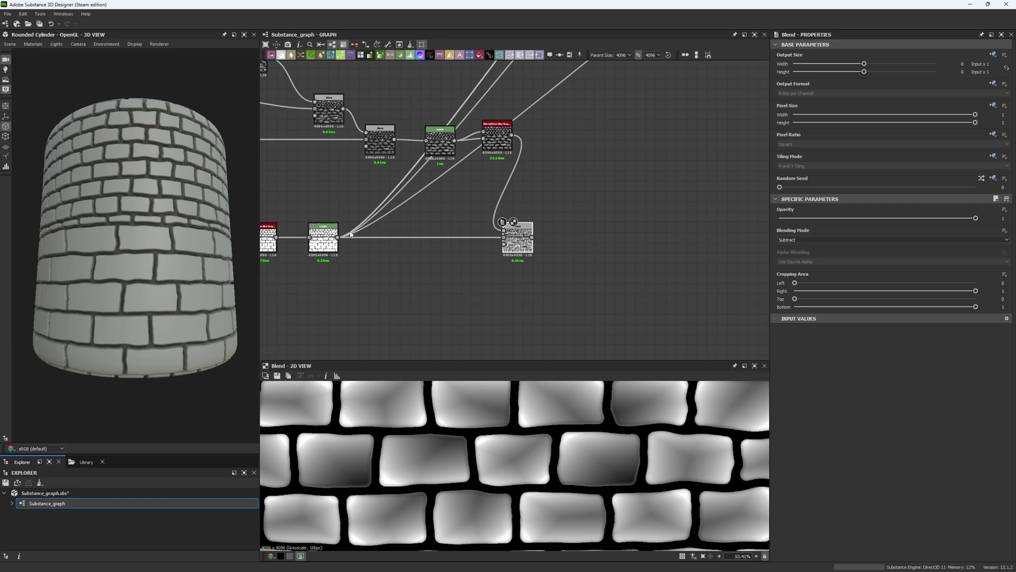
{"action": "left_click_drag", "start_coordinate": [338, 236], "coordinate": [539, 238], "text": "shift"}
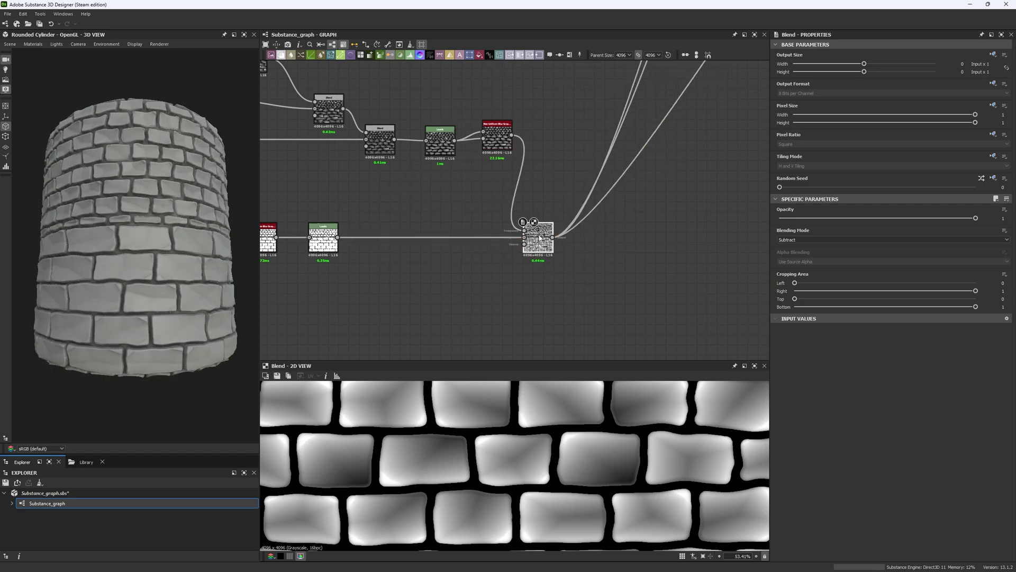
- Insert an Invert Grayscale node between the stone-shape Non-Uniform Blur Grayscale node and the Subtract Blend
{"action": "middle_click_drag", "start_coordinate": [486, 206], "coordinate": [423, 256]}
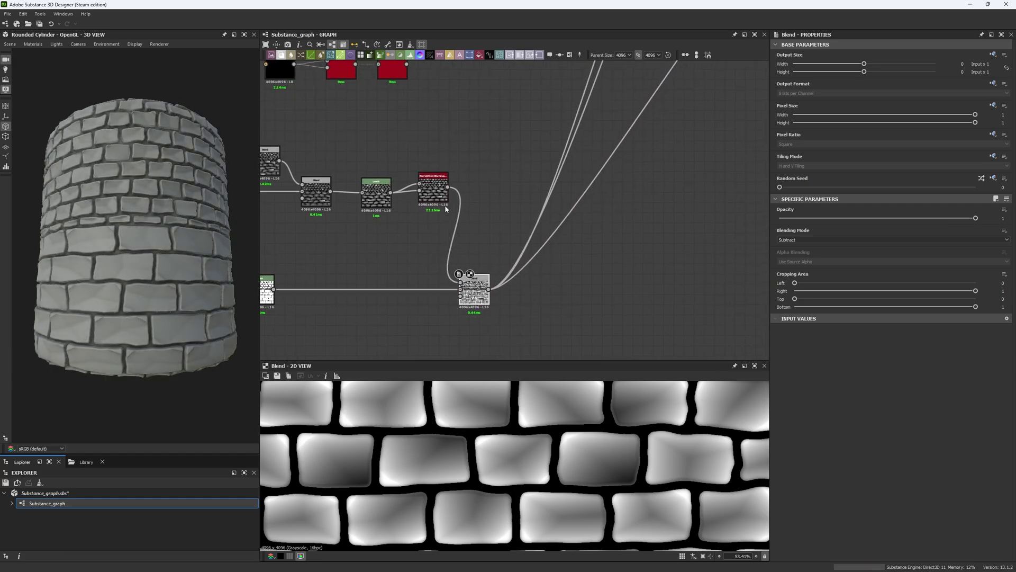
{"action": "left_click", "coordinate": [437, 197]}
{"action": "key", "text": "space"}
{"action": "type", "text": "invert"}
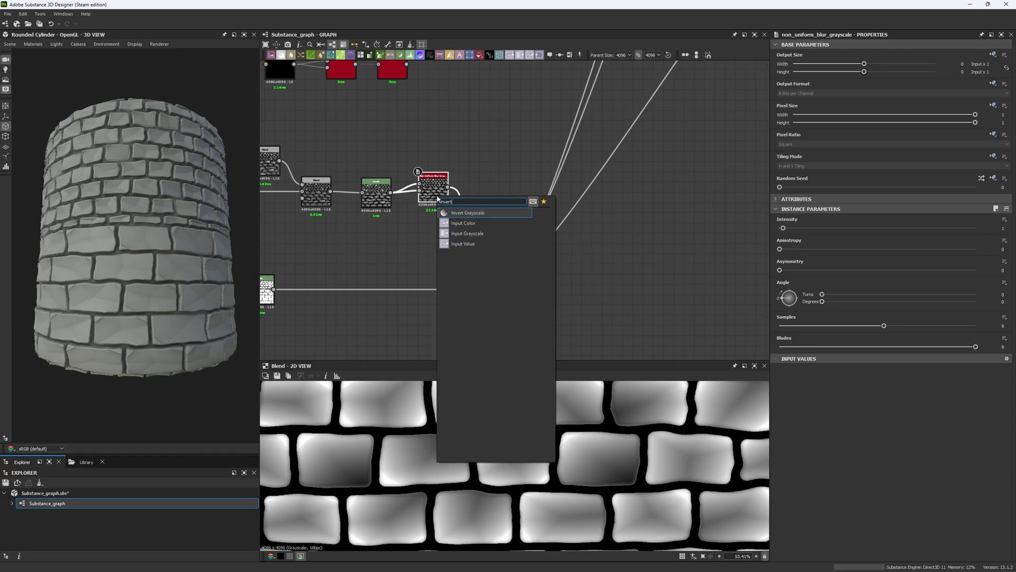
{"action": "key", "text": "Return"}
{"action": "left_click", "coordinate": [474, 290]}
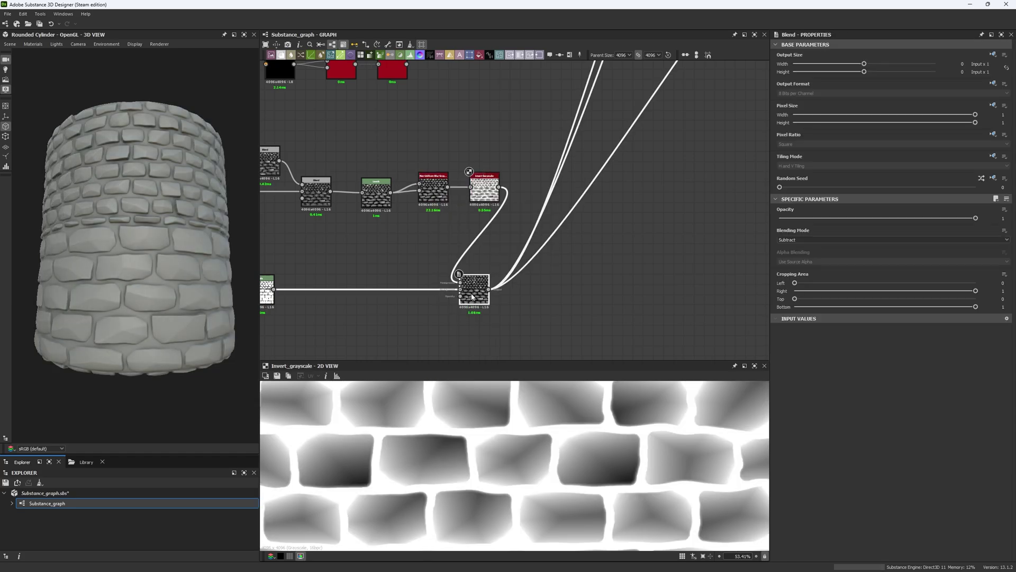
- Duplicate the upper group's final Levels node between the lower Subtract Blend and the material outputs, and check the stones on the cylinder
{"action": "scroll", "coordinate": [461, 281], "scroll_direction": "down", "scroll_amount": 4}
{"action": "middle_click_drag", "start_coordinate": [410, 192], "coordinate": [468, 274]}
{"action": "scroll", "coordinate": [468, 185], "scroll_direction": "up", "scroll_amount": 4}
{"action": "double_click", "coordinate": [472, 150]}
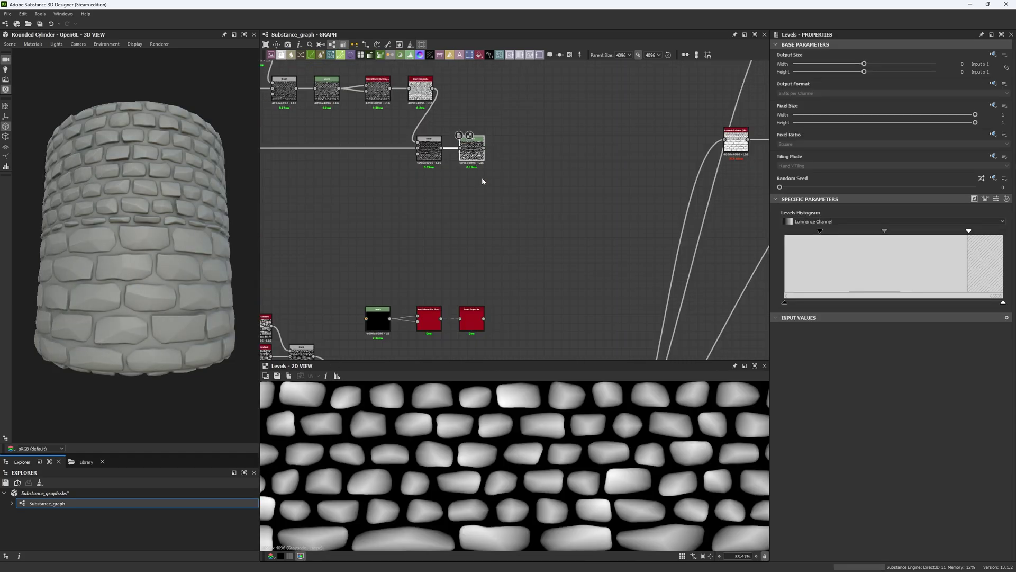
{"action": "middle_click_drag", "start_coordinate": [535, 271], "coordinate": [492, 198]}
{"action": "scroll", "coordinate": [492, 197], "scroll_direction": "down", "scroll_amount": 3}
{"action": "middle_click_drag", "start_coordinate": [542, 310], "coordinate": [494, 238]}
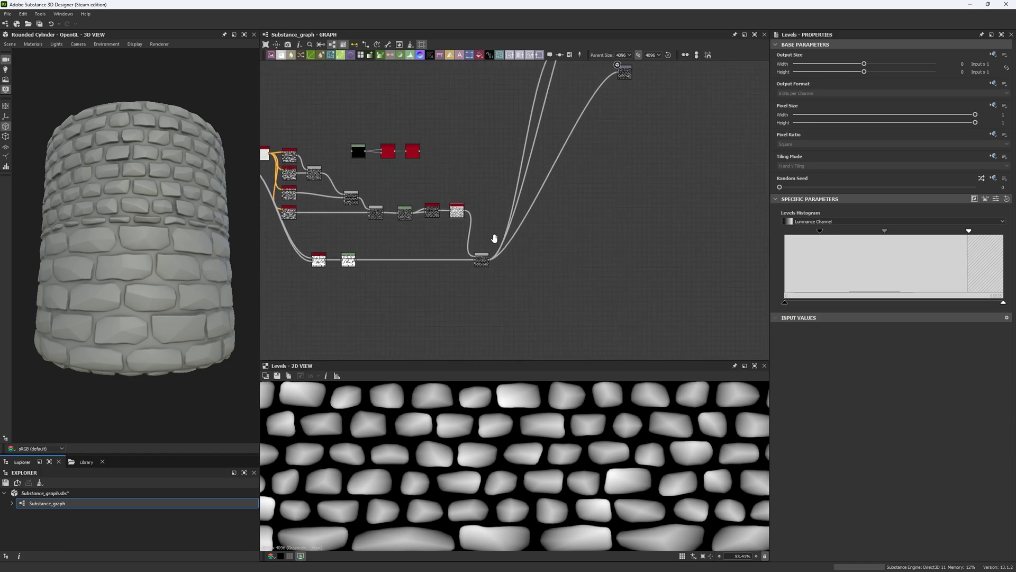
{"action": "scroll", "coordinate": [496, 262], "scroll_direction": "up", "scroll_amount": 4}
{"action": "key", "text": "ctrl+v"}
{"action": "left_click_drag", "start_coordinate": [471, 234], "coordinate": [496, 226]}
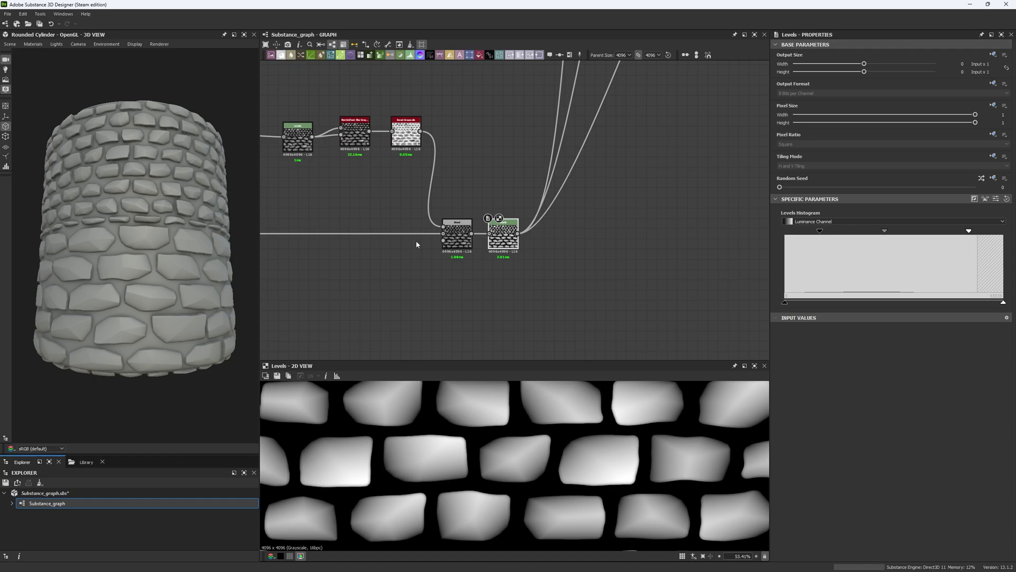
{"action": "scroll", "coordinate": [175, 229], "scroll_direction": "down", "scroll_amount": 2}
{"action": "right_click_drag", "start_coordinate": [176, 229], "coordinate": [174, 180], "text": "ctrl+shift"}
{"action": "middle_click_drag", "start_coordinate": [329, 188], "coordinate": [595, 260]}
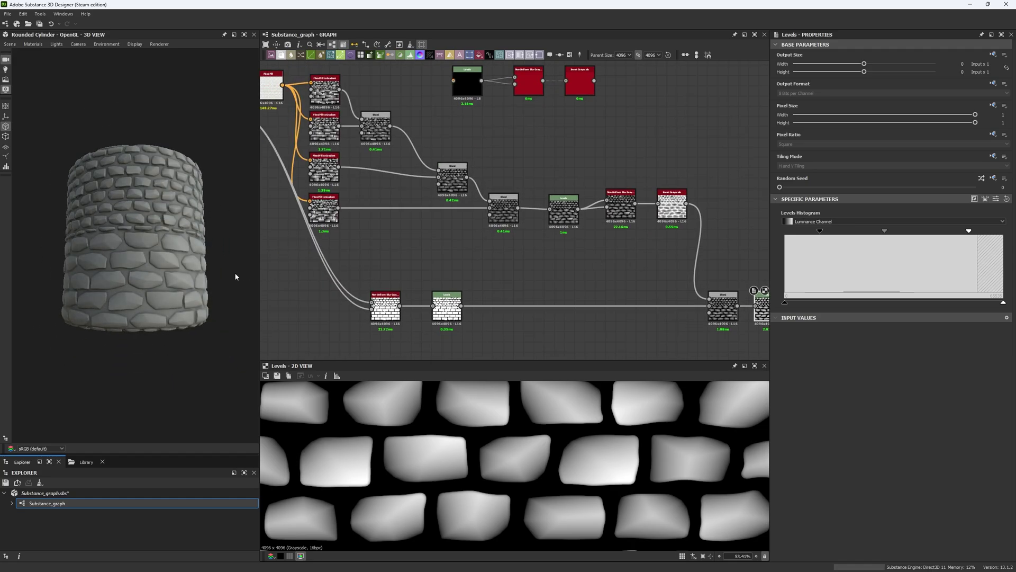
- Duplicate the upper group's Safe Transform Grayscale node into the lower group between Warp and Edge Detect, and check the tiling on the cylinder
{"action": "left_click_drag", "start_coordinate": [203, 268], "coordinate": [196, 285]}
{"action": "scroll", "coordinate": [195, 288], "scroll_direction": "down", "scroll_amount": 2}
{"action": "middle_click_drag", "start_coordinate": [295, 225], "coordinate": [583, 255]}
{"action": "scroll", "coordinate": [530, 264], "scroll_direction": "down", "scroll_amount": 3}
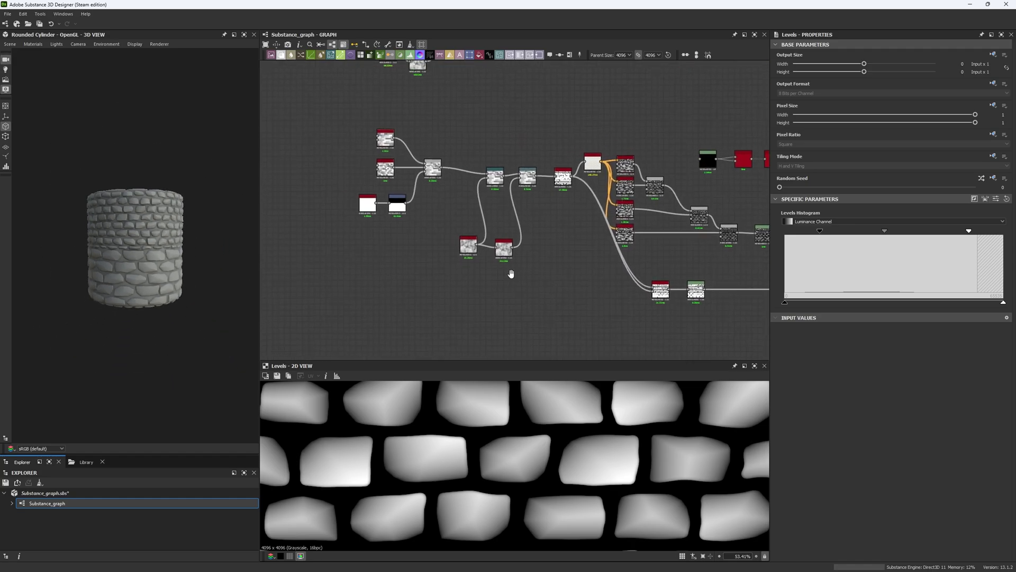
{"action": "middle_click_drag", "start_coordinate": [372, 145], "coordinate": [404, 291]}
{"action": "scroll", "coordinate": [523, 178], "scroll_direction": "up", "scroll_amount": 5}
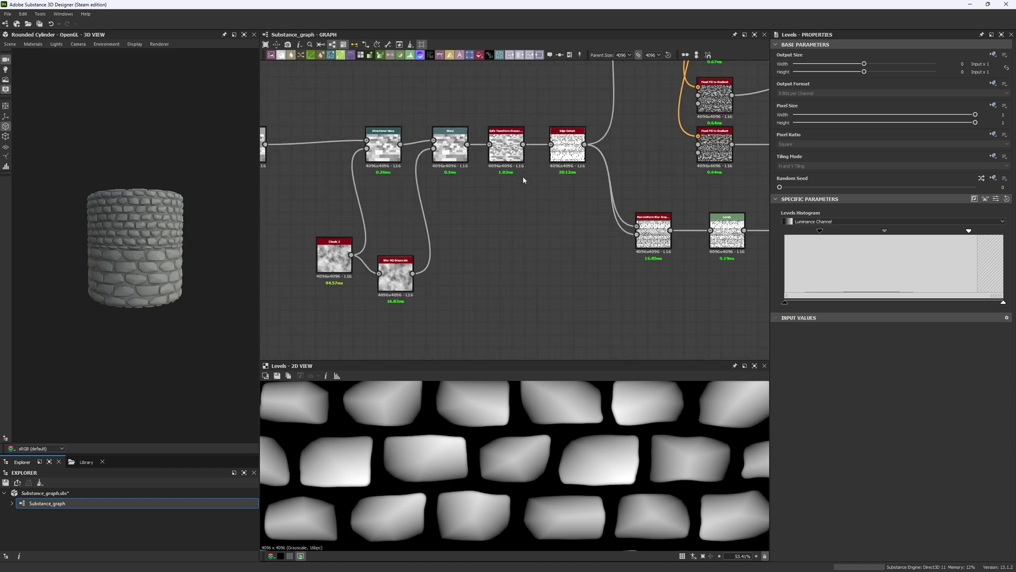
{"action": "left_click", "coordinate": [509, 151]}
{"action": "scroll", "coordinate": [500, 199], "scroll_direction": "down", "scroll_amount": 4}
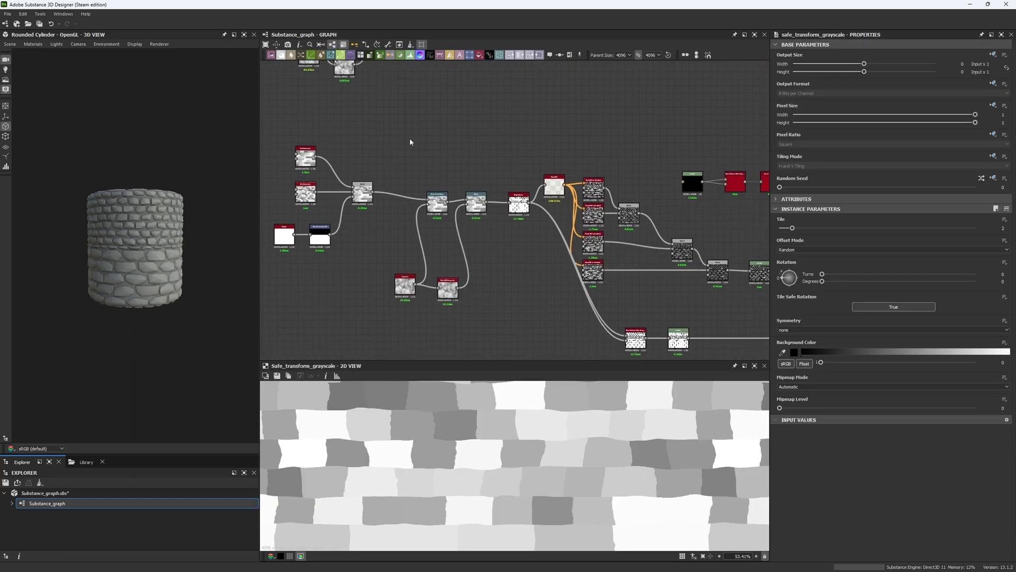
{"action": "scroll", "coordinate": [513, 268], "scroll_direction": "up", "scroll_amount": 1}
{"action": "key", "text": "ctrl+v"}
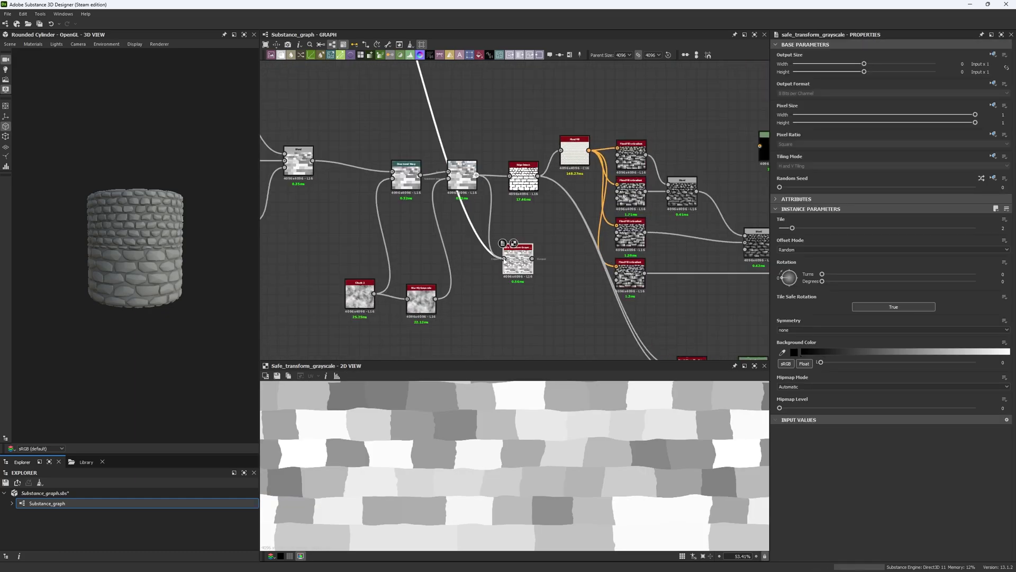
{"action": "left_click_drag", "start_coordinate": [504, 260], "coordinate": [505, 259]}
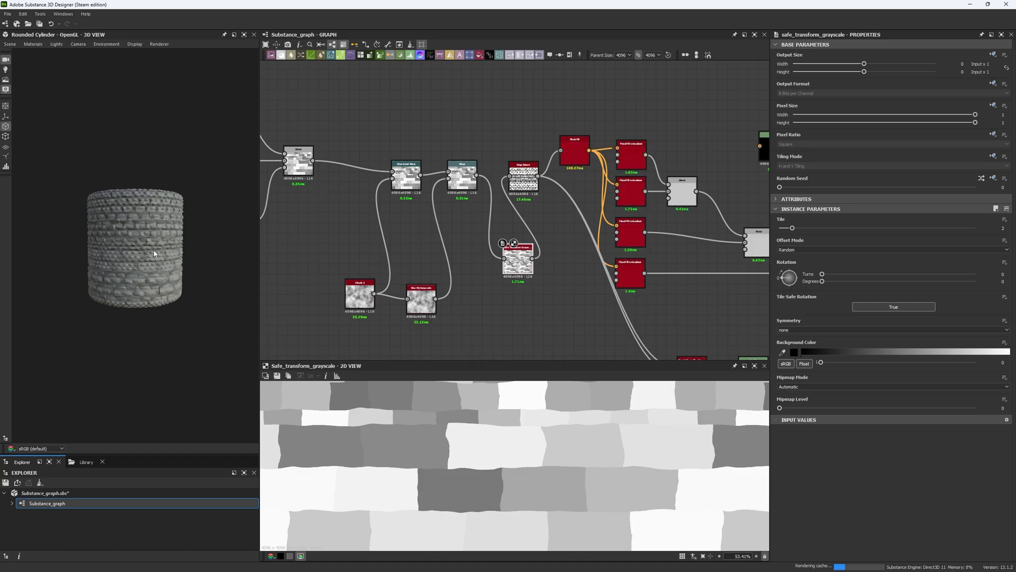
{"action": "scroll", "coordinate": [143, 275], "scroll_direction": "up", "scroll_amount": 3}
{"action": "left_click_drag", "start_coordinate": [137, 314], "coordinate": [139, 294]}
{"action": "scroll", "coordinate": [140, 294], "scroll_direction": "up", "scroll_amount": 3}
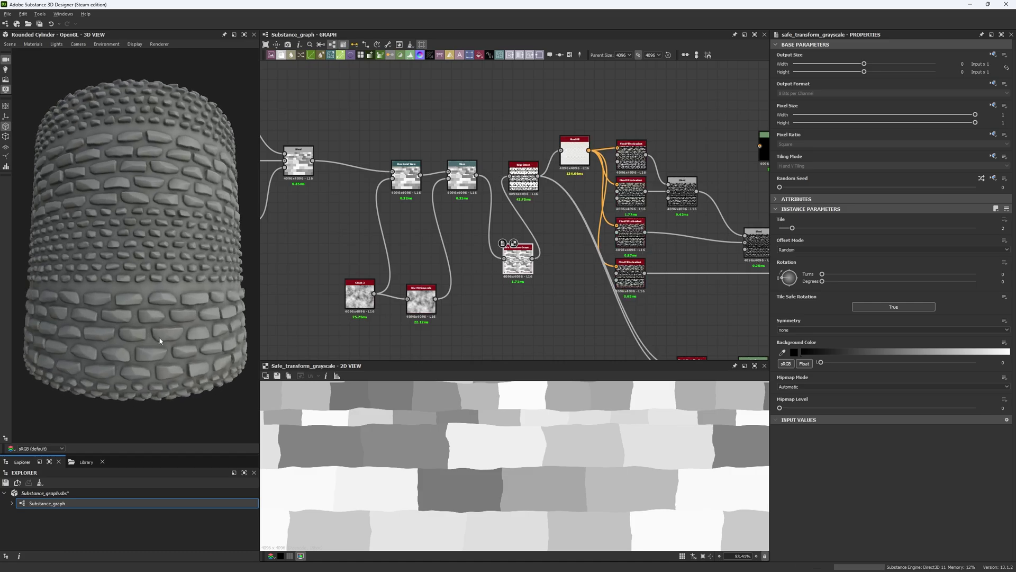
- Duplicate the lower group's Edge Detect after the Safe Transform, setting its Edge Width to 1.5 and Edge Roundness to 1
{"action": "double_click", "coordinate": [524, 182]}
{"action": "middle_click_drag", "start_coordinate": [536, 291], "coordinate": [534, 202]}
{"action": "key", "text": "ctrl+d"}
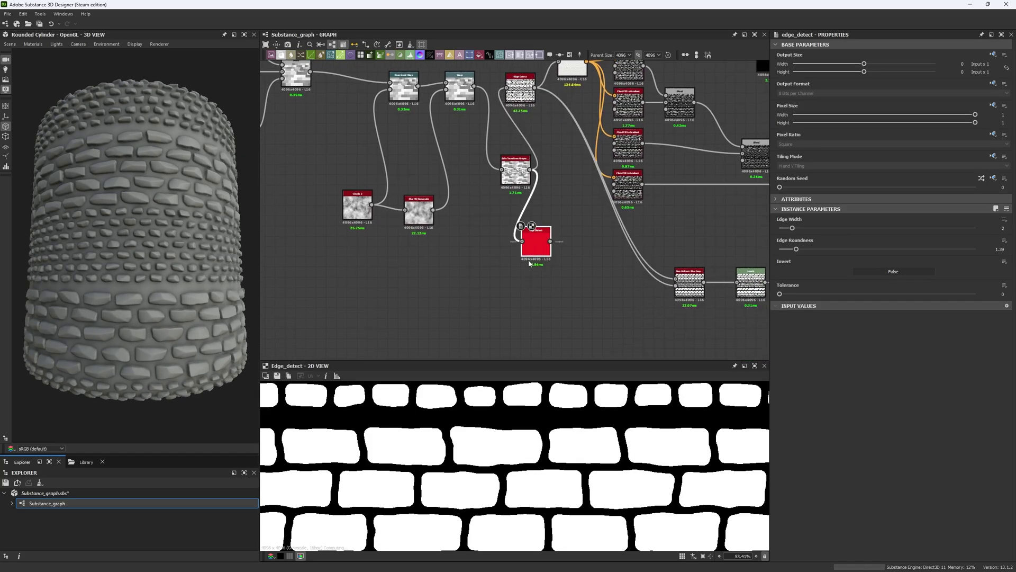
{"action": "key", "text": "f"}
{"action": "left_click_drag", "start_coordinate": [786, 229], "coordinate": [795, 249]}
{"action": "scroll", "coordinate": [558, 483], "scroll_direction": "up", "scroll_amount": 4}
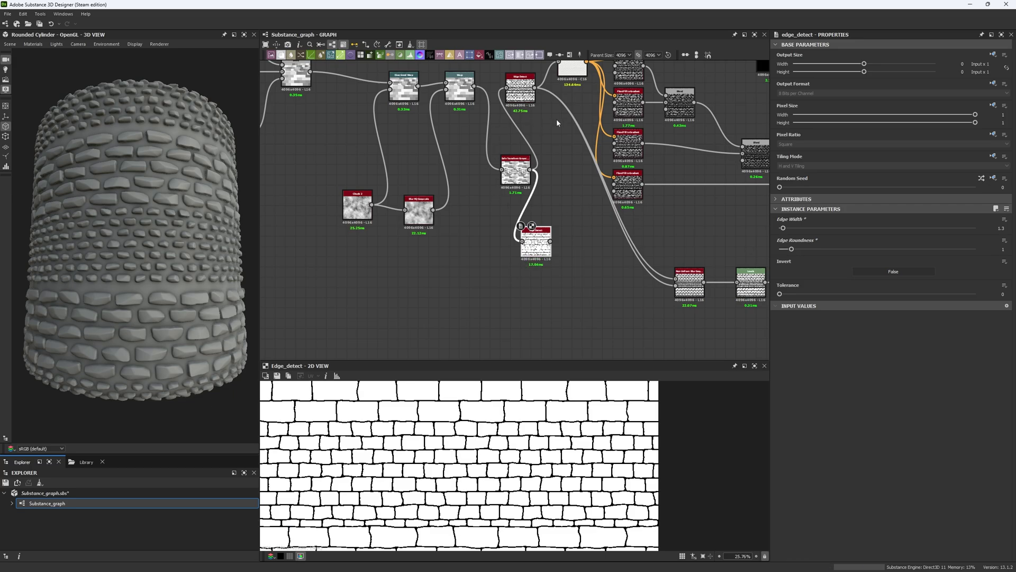
- Move the original Edge Detect's output connections to its duplicate, and preview the material on the Plane (hi-res) mesh
{"action": "left_click_drag", "start_coordinate": [536, 90], "coordinate": [551, 241], "text": "shift"}
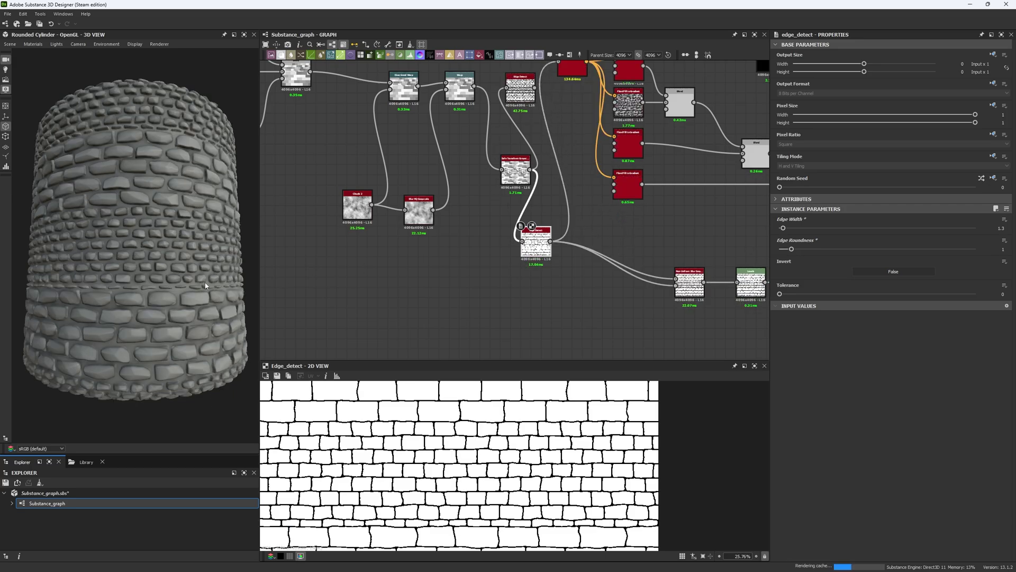
{"action": "scroll", "coordinate": [207, 291], "scroll_direction": "down", "scroll_amount": 3}
{"action": "left_click_drag", "start_coordinate": [207, 291], "coordinate": [124, 196]}
{"action": "scroll", "coordinate": [136, 333], "scroll_direction": "up", "scroll_amount": 3}
{"action": "mouse_move", "coordinate": [136, 333]}
{"action": "left_mouse_down"}
{"action": "mouse_move", "coordinate": [139, 361]}
{"action": "mouse_move", "coordinate": [153, 351]}
{"action": "left_mouse_up"}
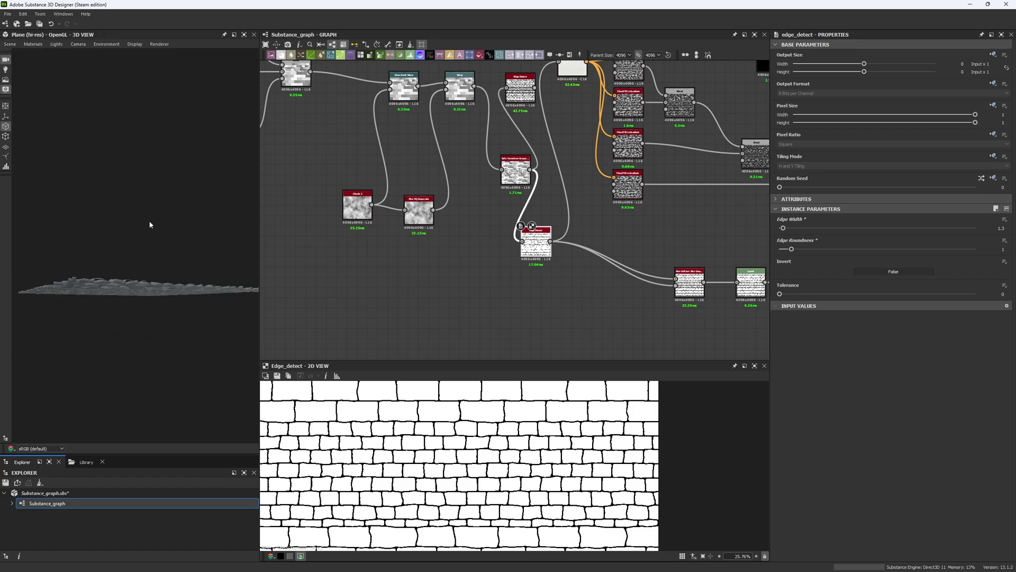
{"action": "left_click_drag", "start_coordinate": [149, 225], "coordinate": [157, 268]}
{"action": "scroll", "coordinate": [158, 272], "scroll_direction": "up", "scroll_amount": 2}
- Set the Y Amount of the lower group's second Tile Generator to 10
{"action": "middle_click_drag", "start_coordinate": [294, 157], "coordinate": [465, 169]}
{"action": "scroll", "coordinate": [465, 165], "scroll_direction": "up", "scroll_amount": 1}
{"action": "scroll", "coordinate": [434, 159], "scroll_direction": "down", "scroll_amount": 3}
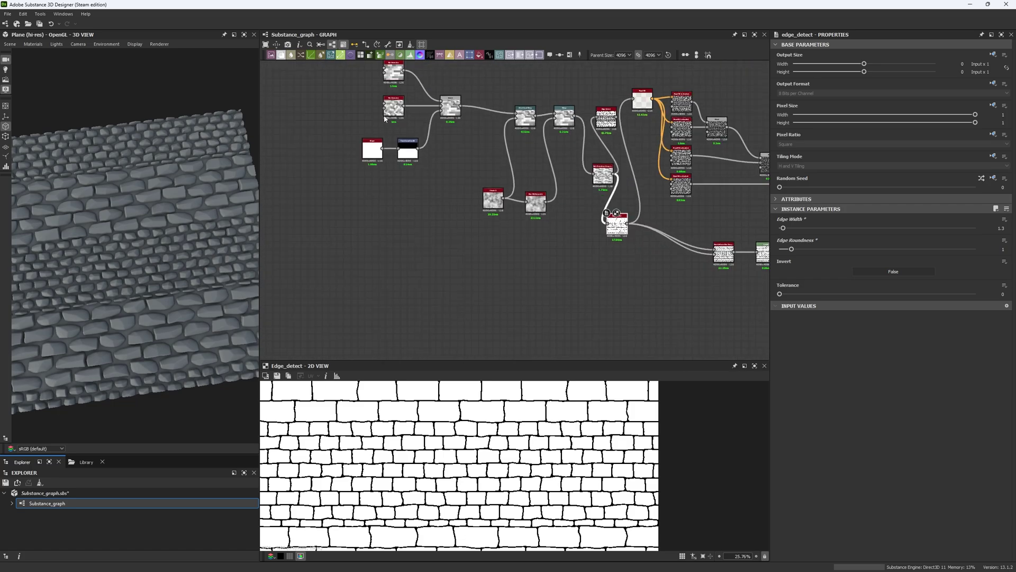
{"action": "middle_click_drag", "start_coordinate": [375, 83], "coordinate": [358, 173]}
{"action": "scroll", "coordinate": [358, 172], "scroll_direction": "up", "scroll_amount": 3}
{"action": "double_click", "coordinate": [375, 222]}
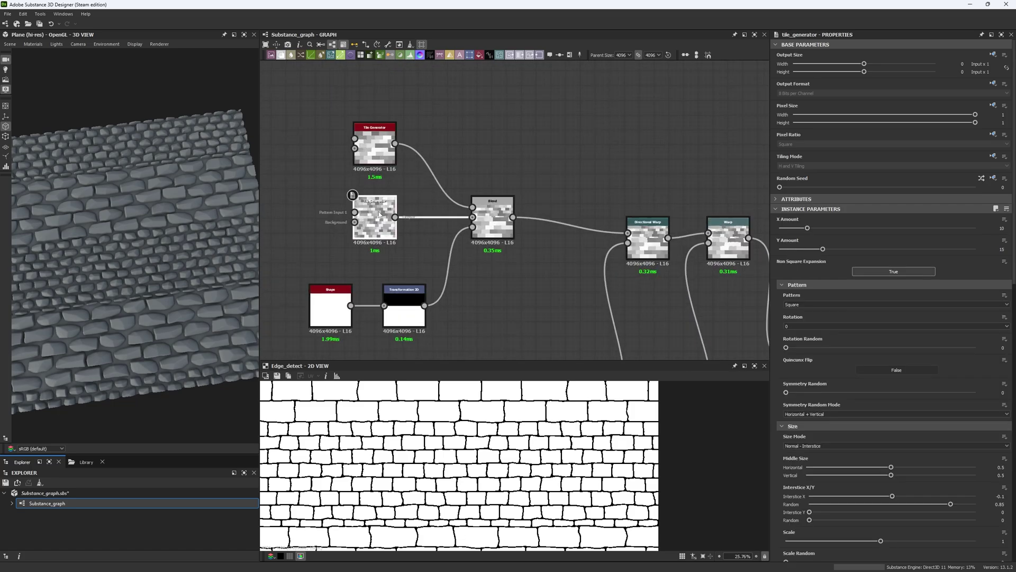
{"action": "double_click", "coordinate": [995, 249]}
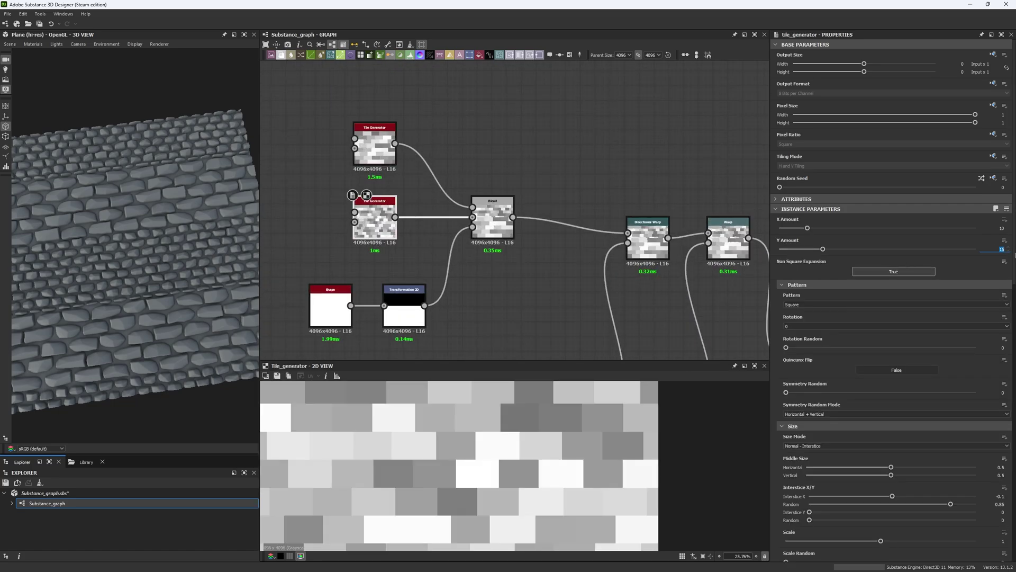
{"action": "type", "text": "10"}
{"action": "key", "text": "shift+Tab"}
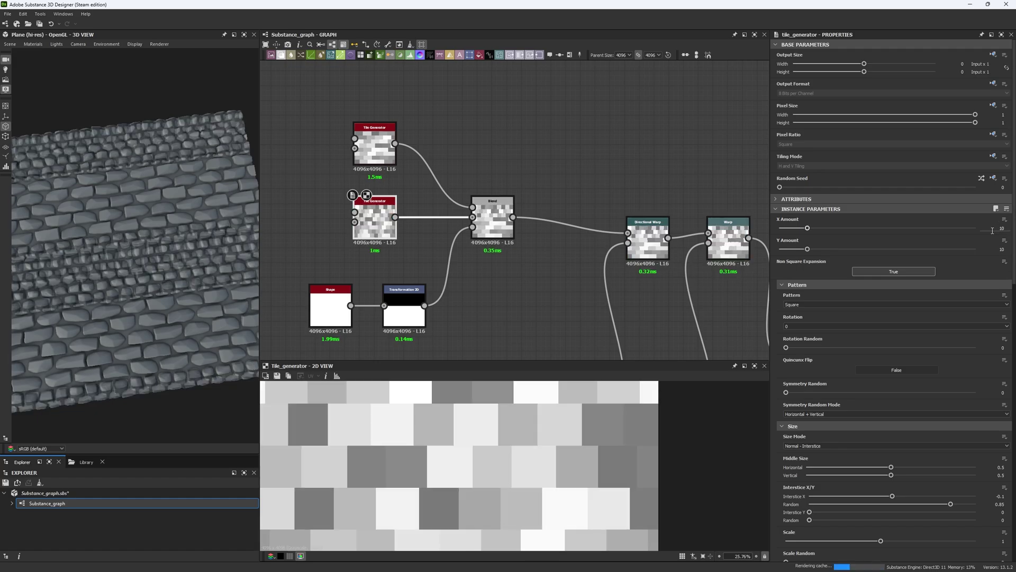
- Try an X Amount of 5 on the second Tile Generator and set it back to 10
{"action": "type", "text": "5"}
{"action": "key", "text": "Return"}
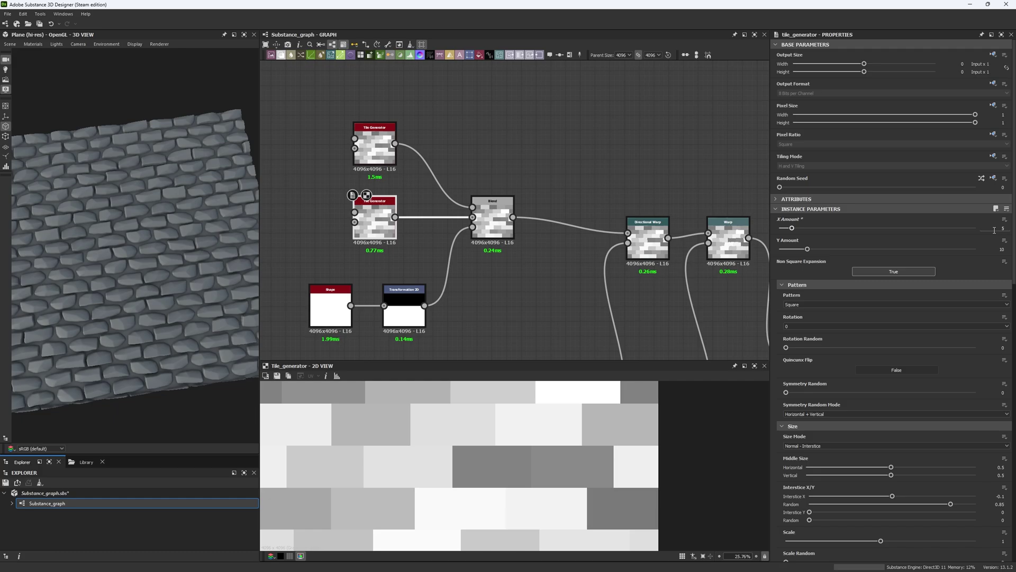
{"action": "double_click", "coordinate": [995, 229]}
{"action": "key", "text": "Return"}
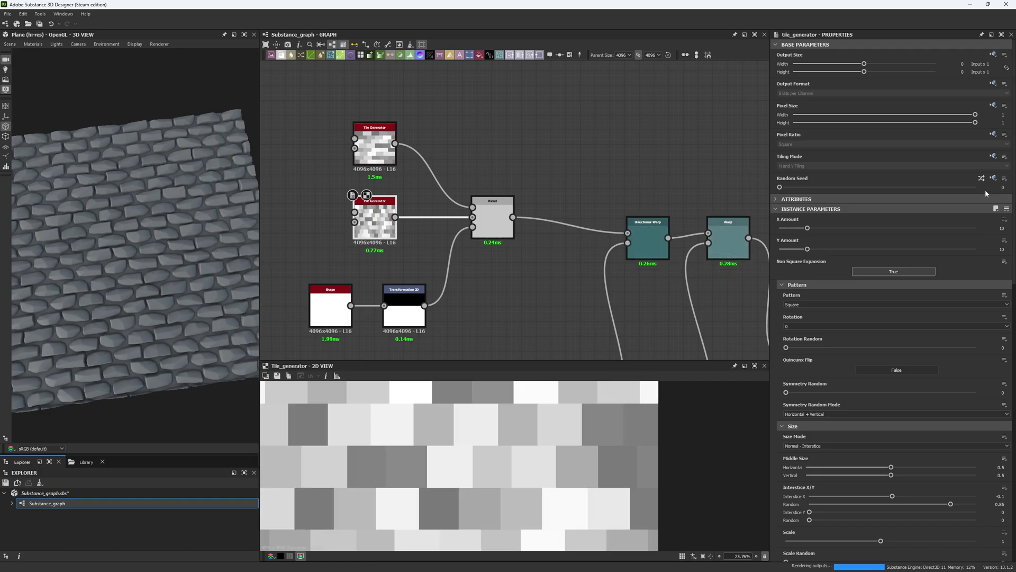
{"action": "scroll", "coordinate": [157, 345], "scroll_direction": "down", "scroll_amount": 2}
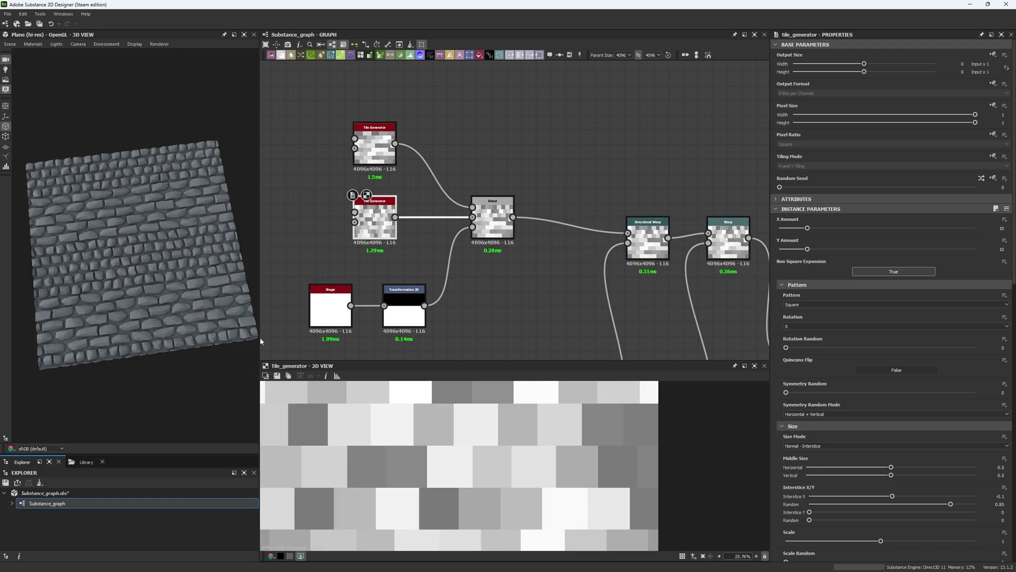
- Try vertical Size values of 0.46 and 1.33 on the Shape mask node, and undo the change
{"action": "scroll", "coordinate": [471, 212], "scroll_direction": "down", "scroll_amount": 3}
{"action": "left_click", "coordinate": [439, 254]}
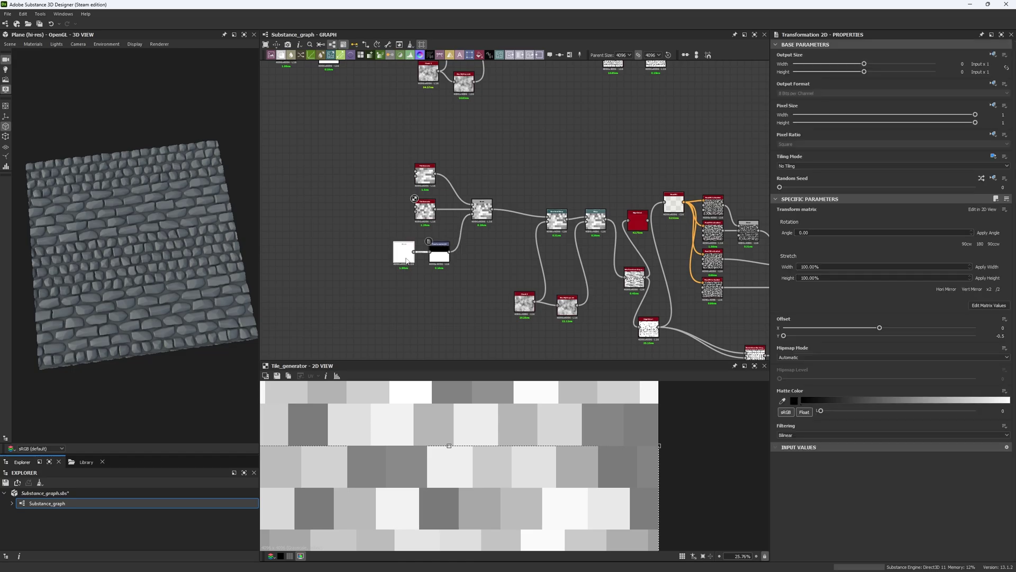
{"action": "left_click", "coordinate": [406, 260]}
{"action": "left_click_drag", "start_coordinate": [873, 301], "coordinate": [828, 302]}
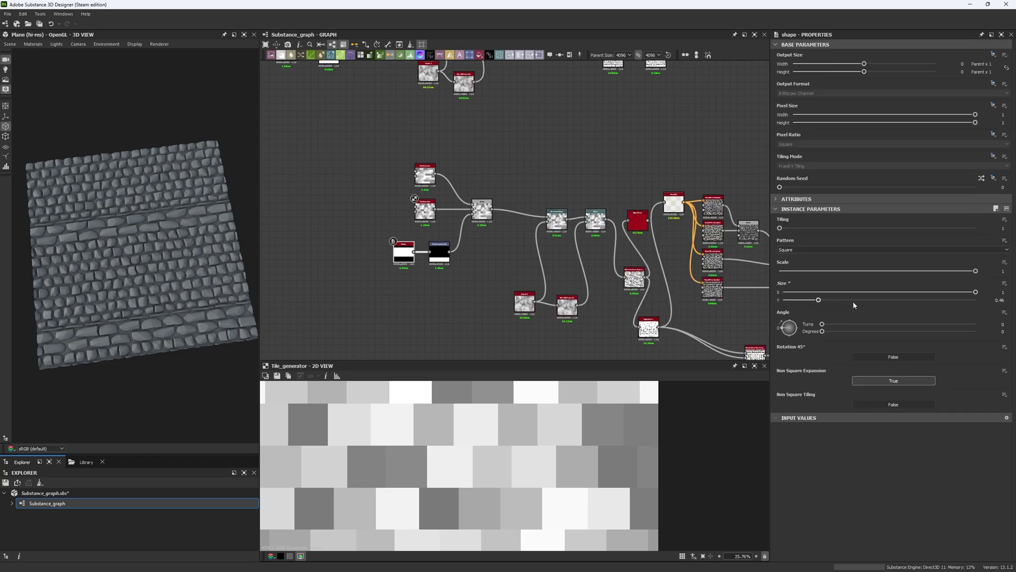
{"action": "left_click_drag", "start_coordinate": [853, 300], "coordinate": [886, 301]}
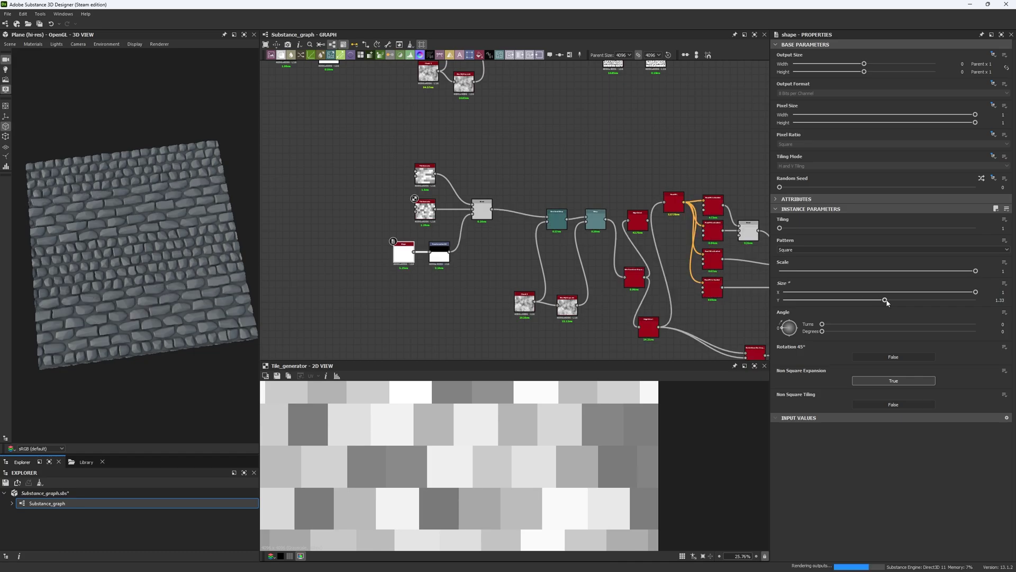
{"action": "key", "text": "ctrl+z"}
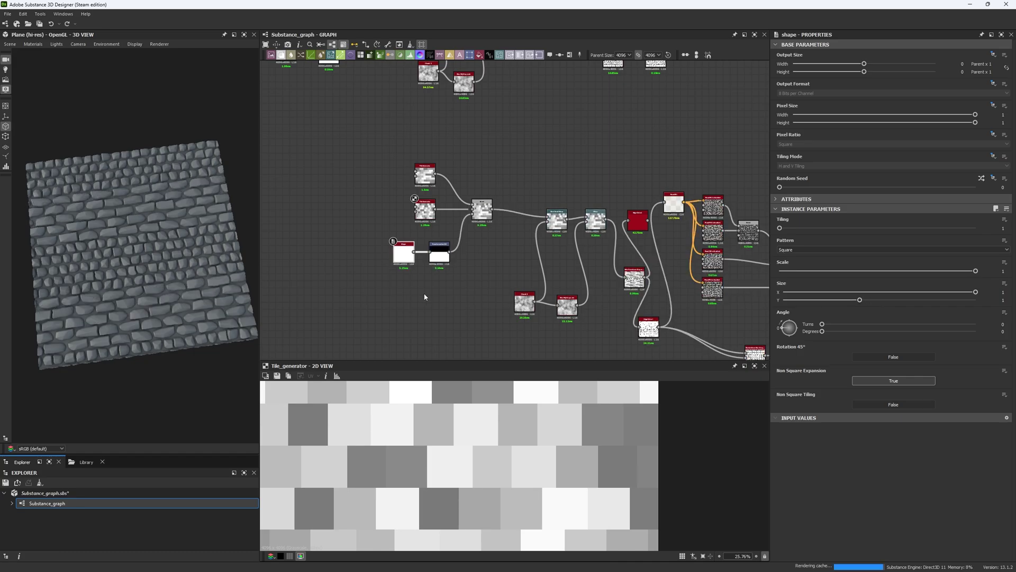